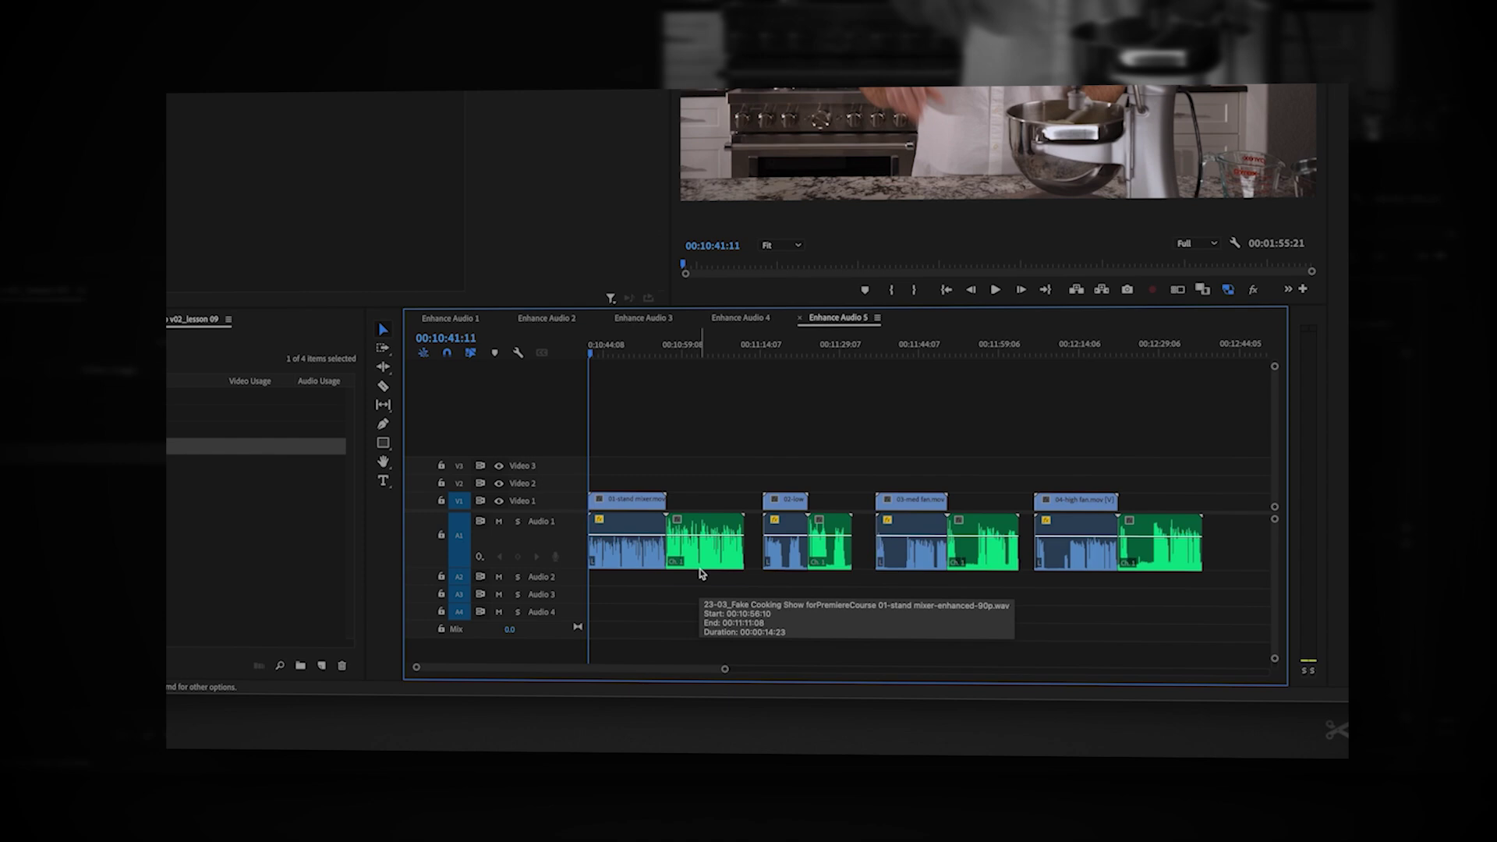
key("=")
left_click(760, 538)
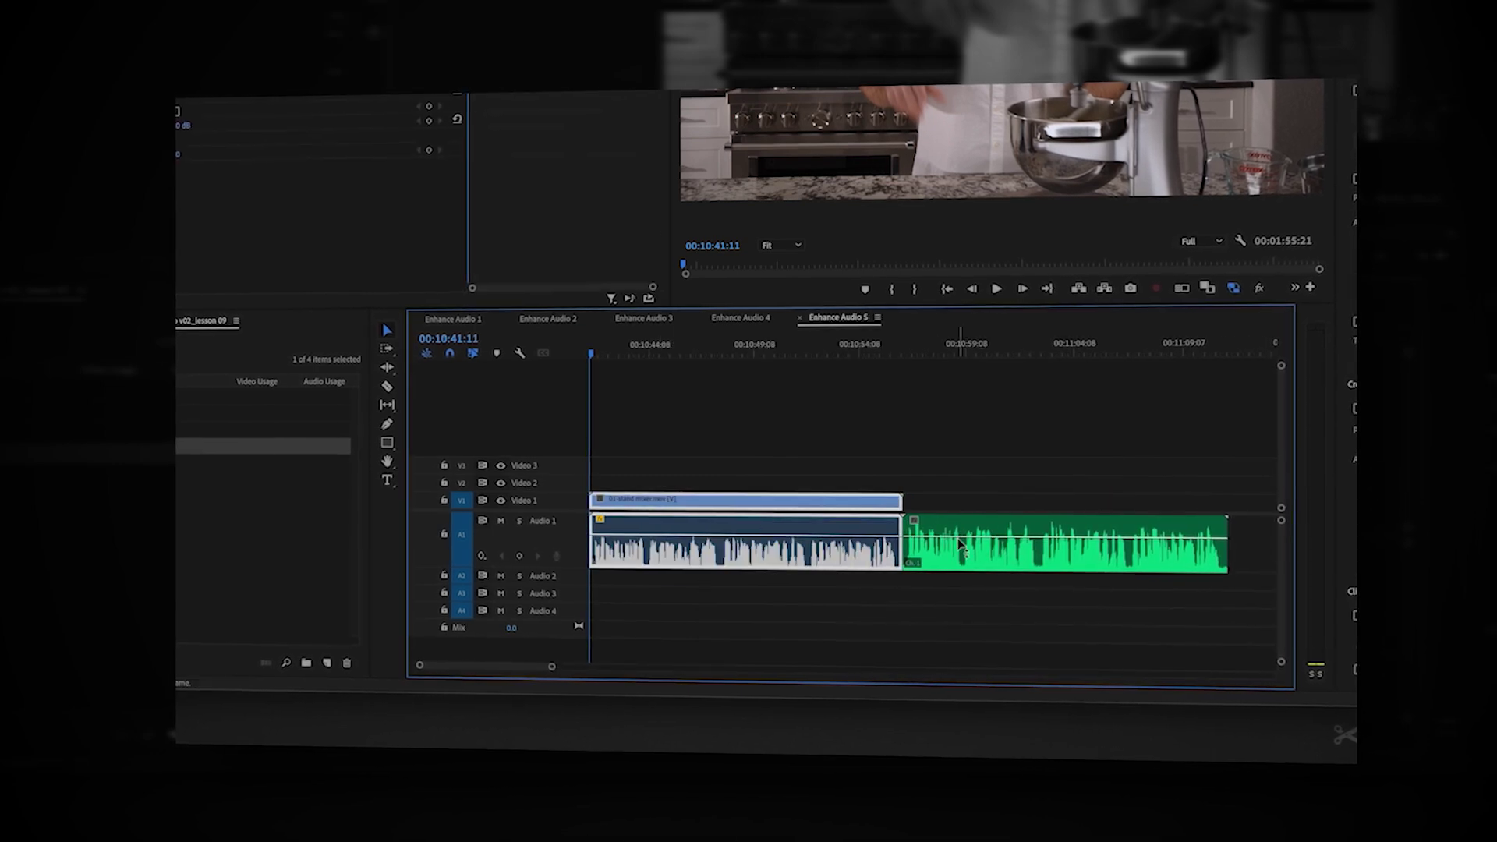
left_click(885, 421)
key("space")
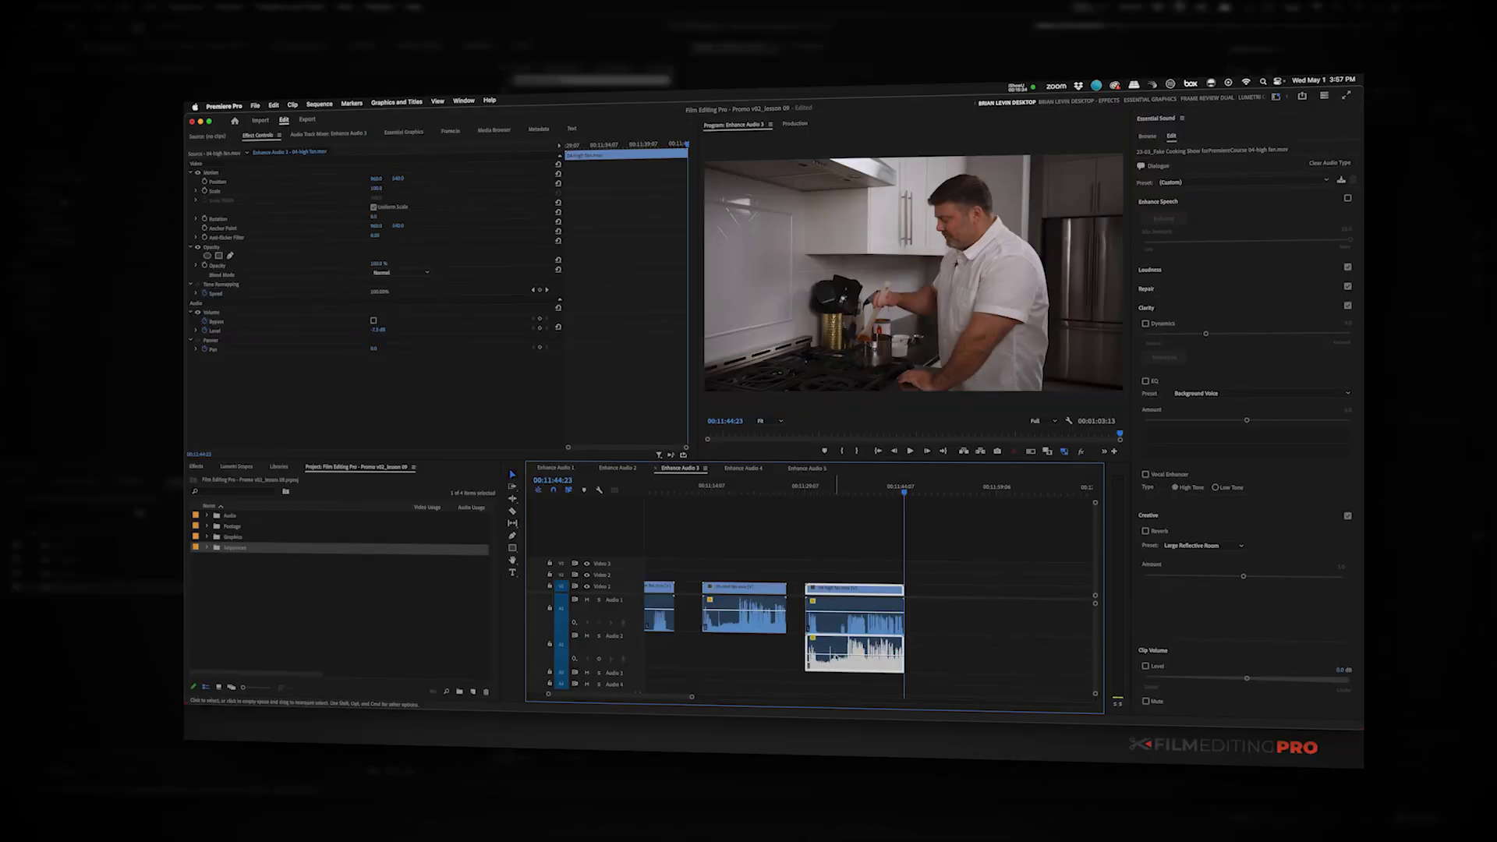
left_click(842, 573)
key("space")
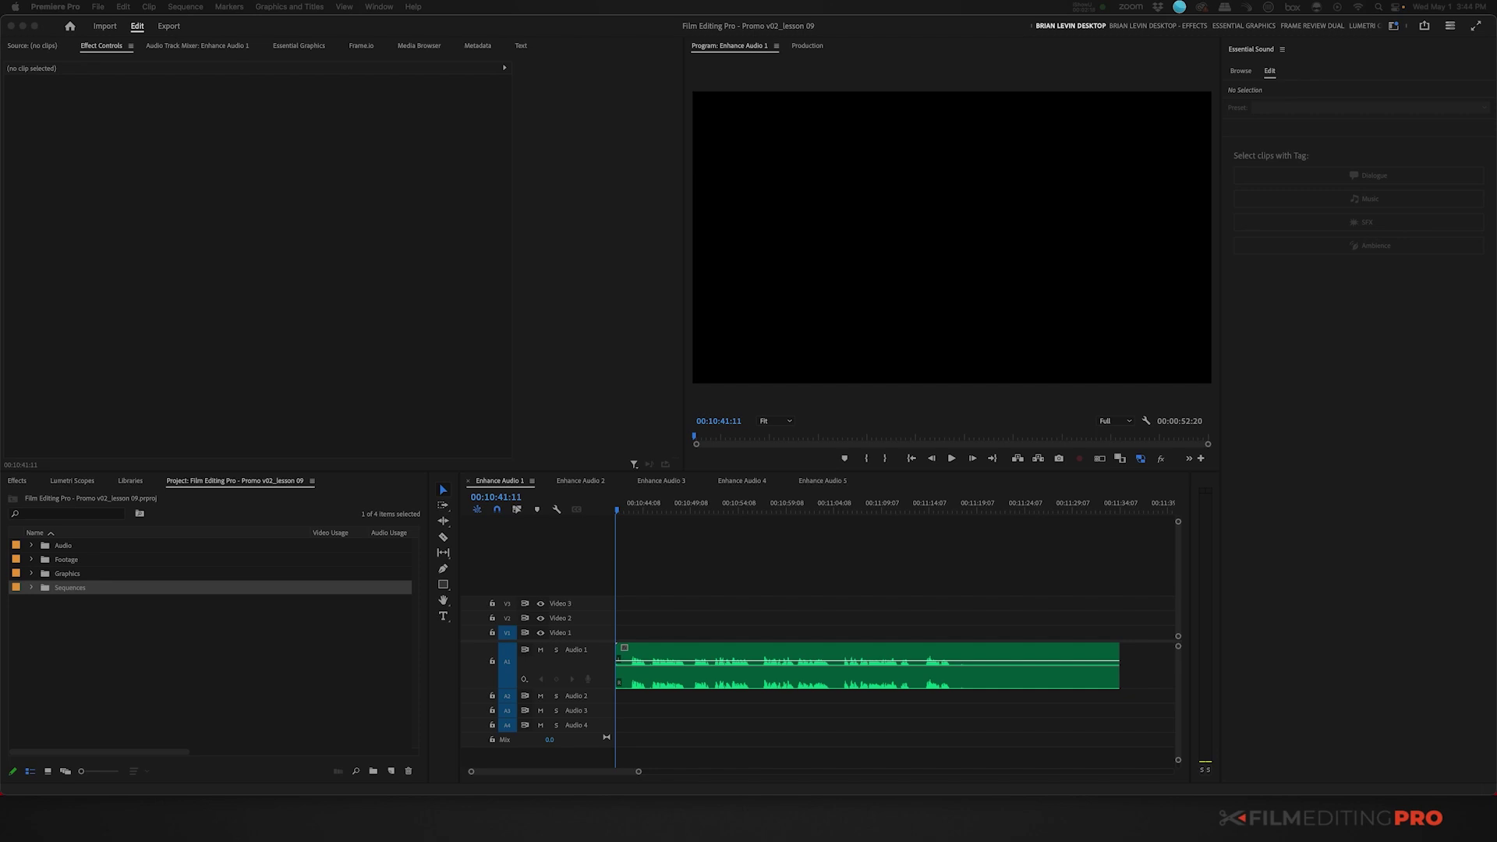
Tag the narration clip in the Enhance Audio 1 sequence as Dialogue and apply Enhance Speech to it
left_click(787, 655)
left_click(787, 655)
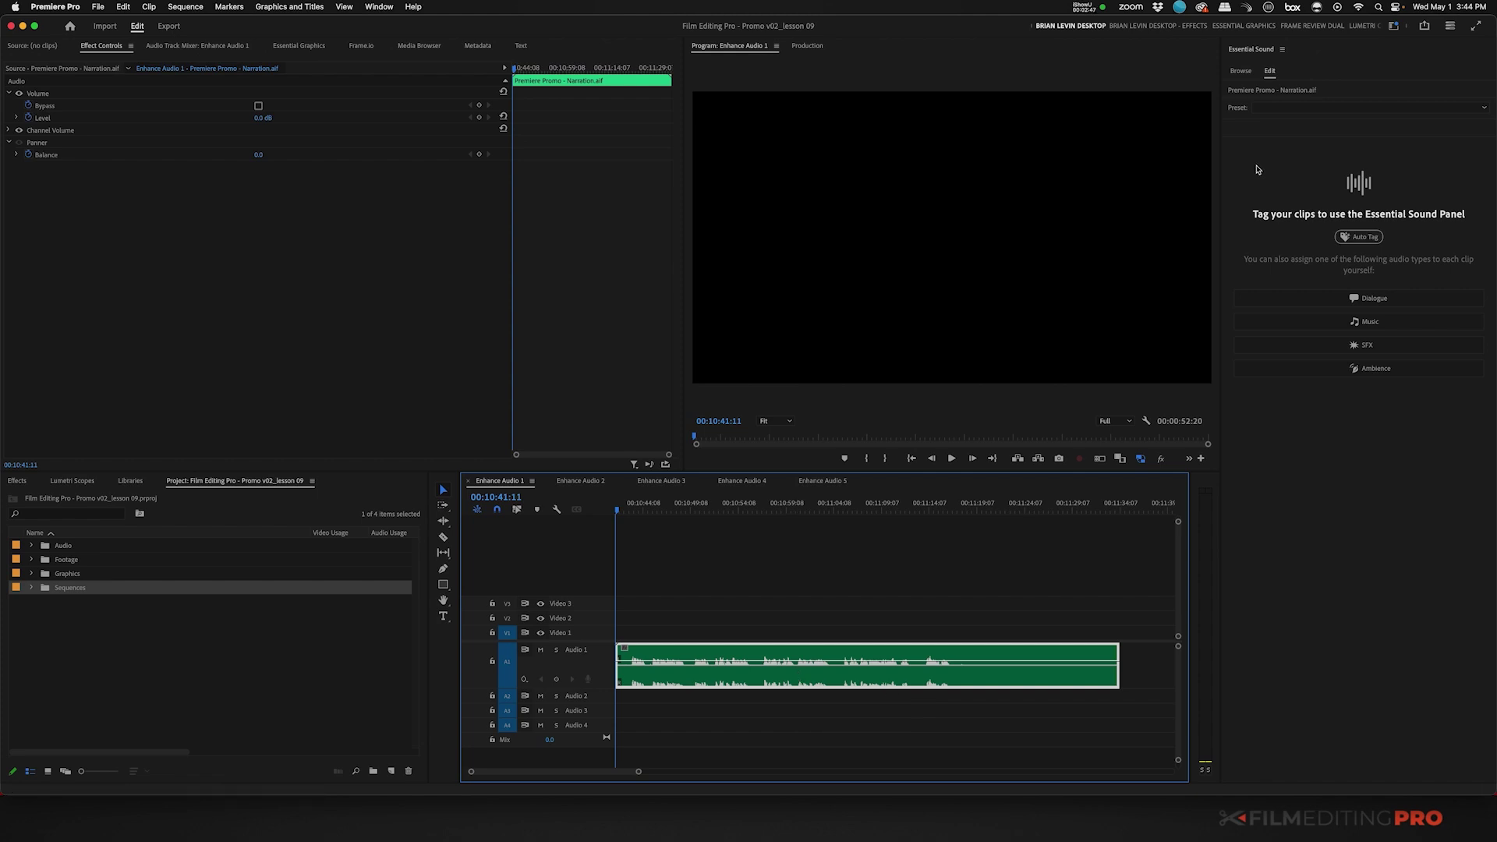
left_click(1354, 300)
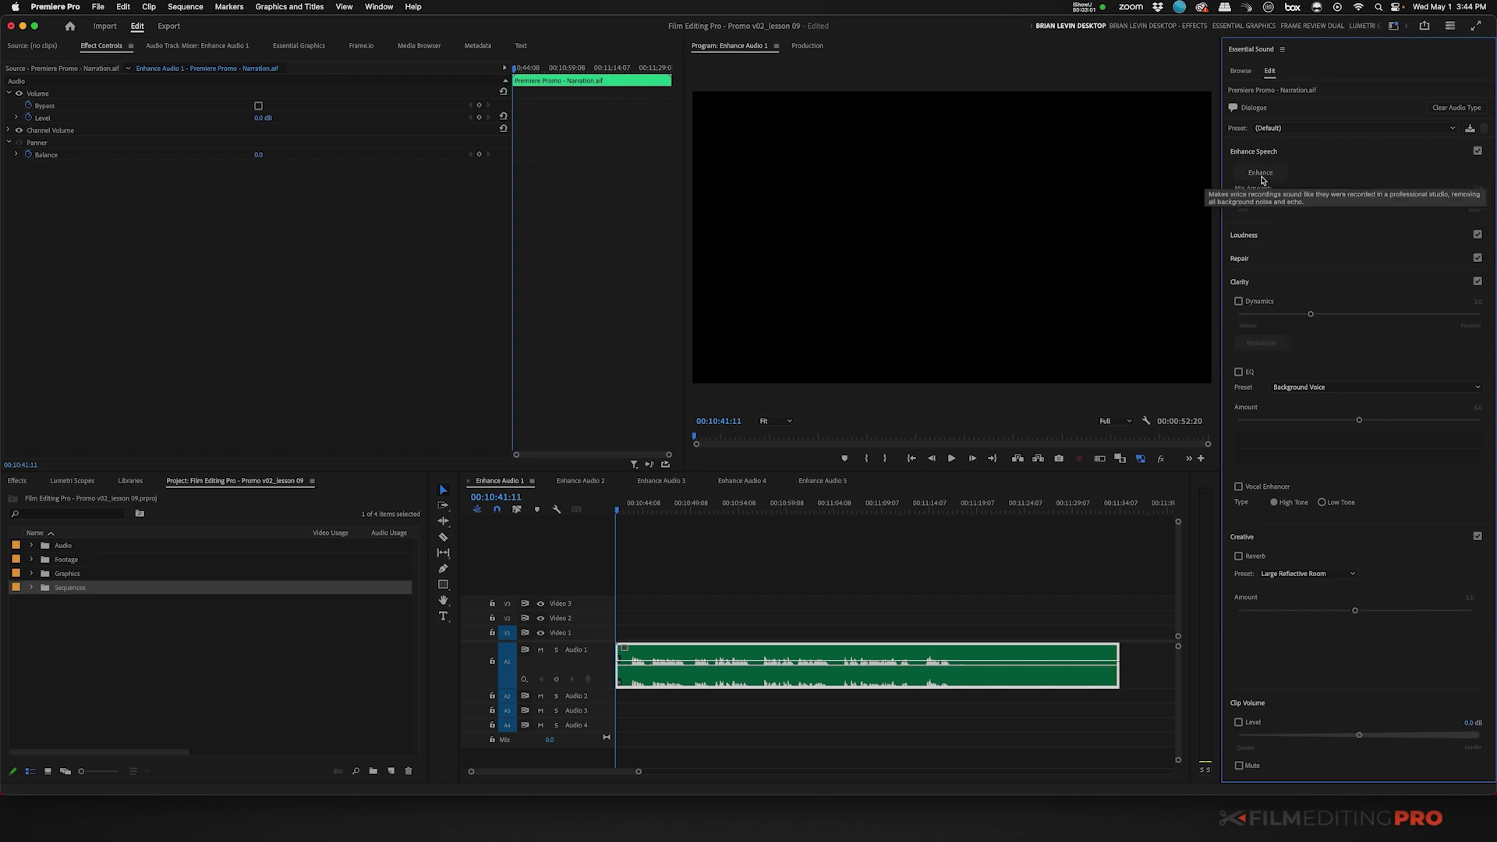
left_click(1258, 177)
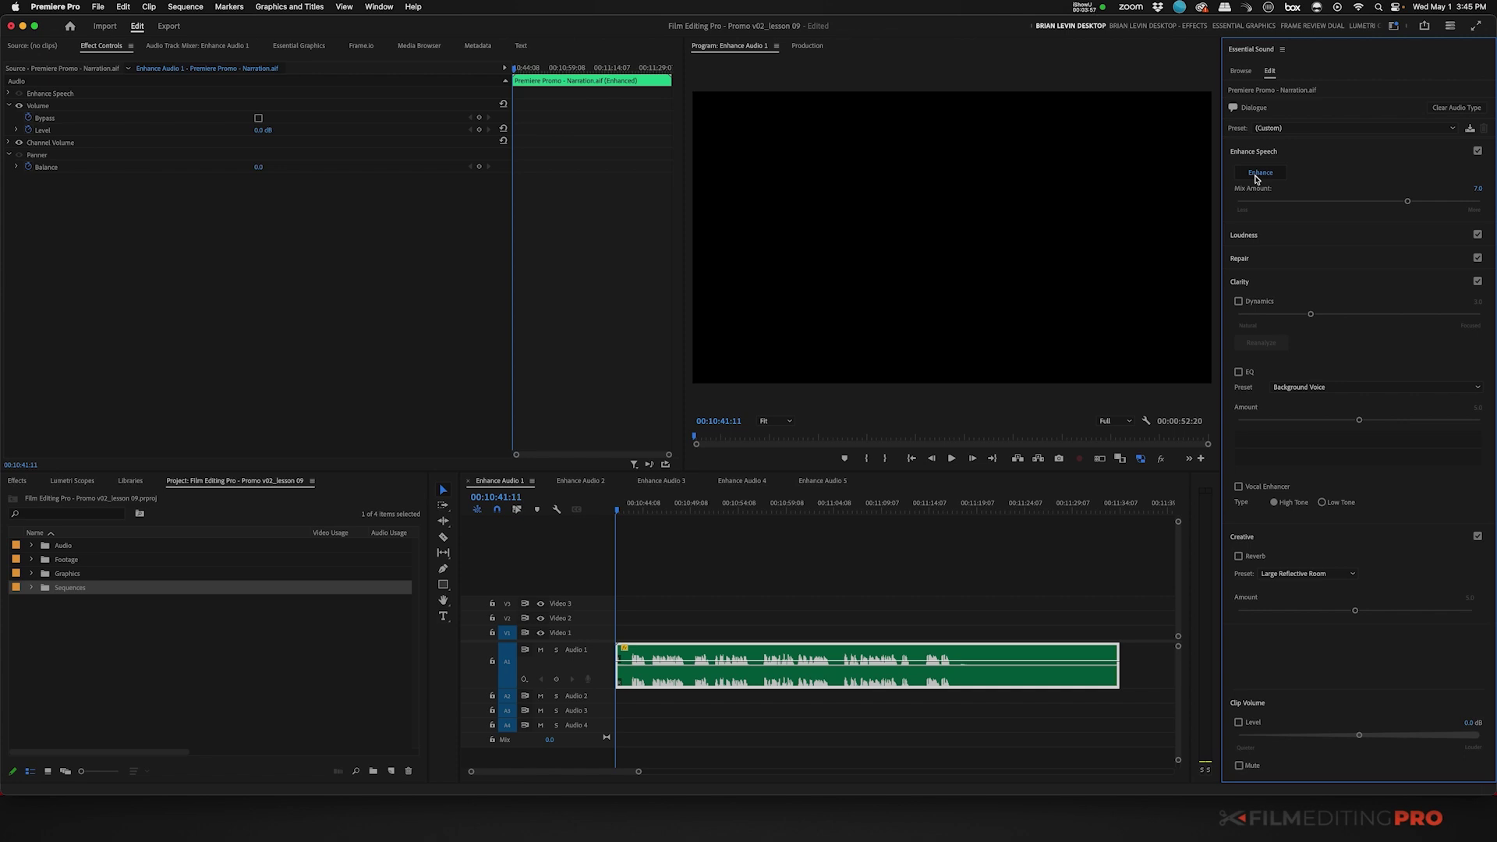
Open the Enhance Audio 2 sequence and play its enhanced narration clip
left_click(586, 484)
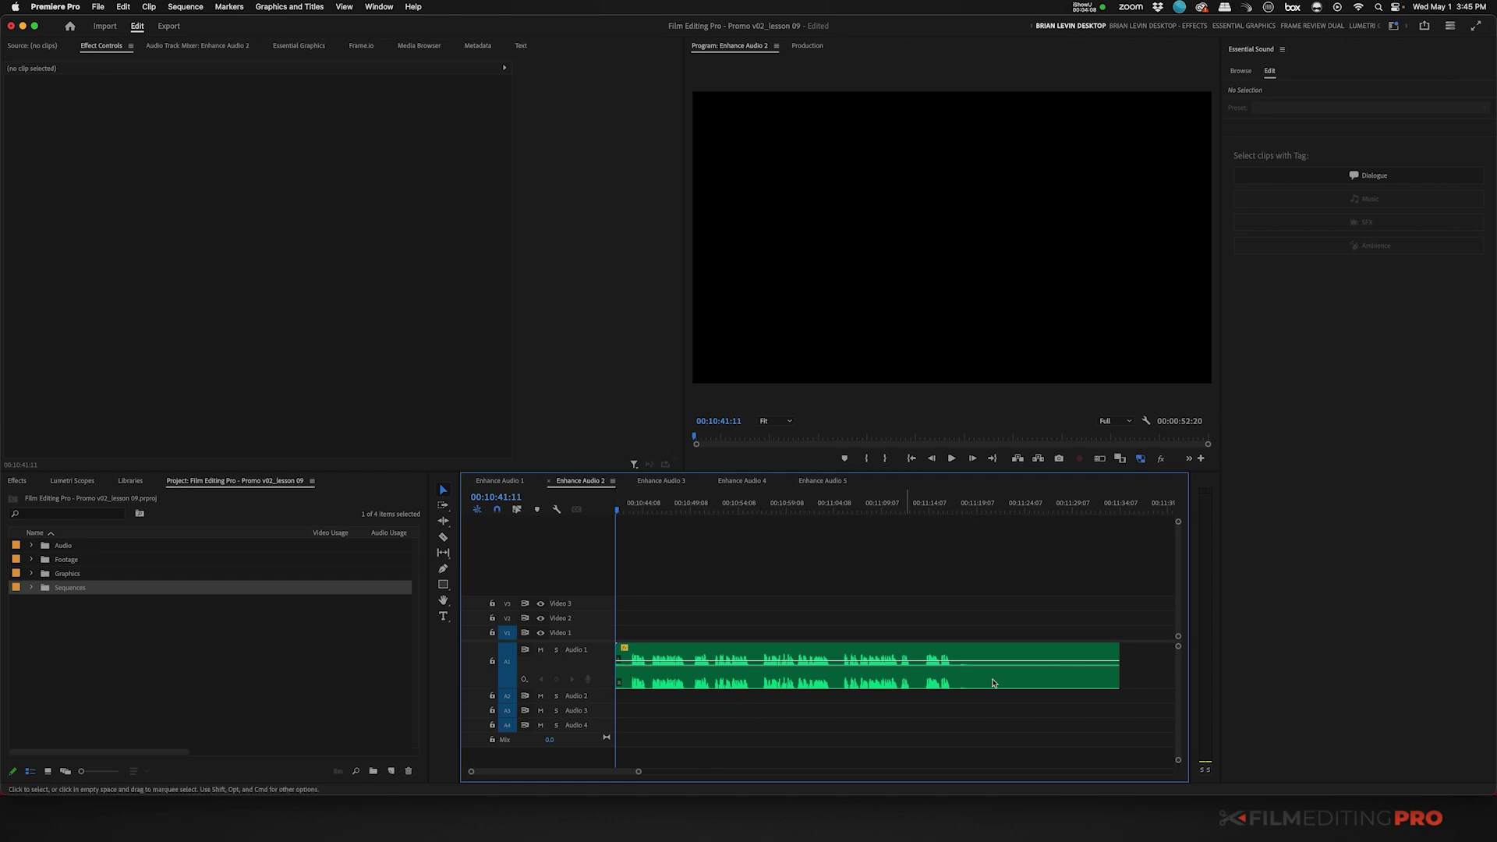
key("space")
Turn off Enhance Speech on the narration clip and play the original audio from the start of the sequence
left_click(856, 665)
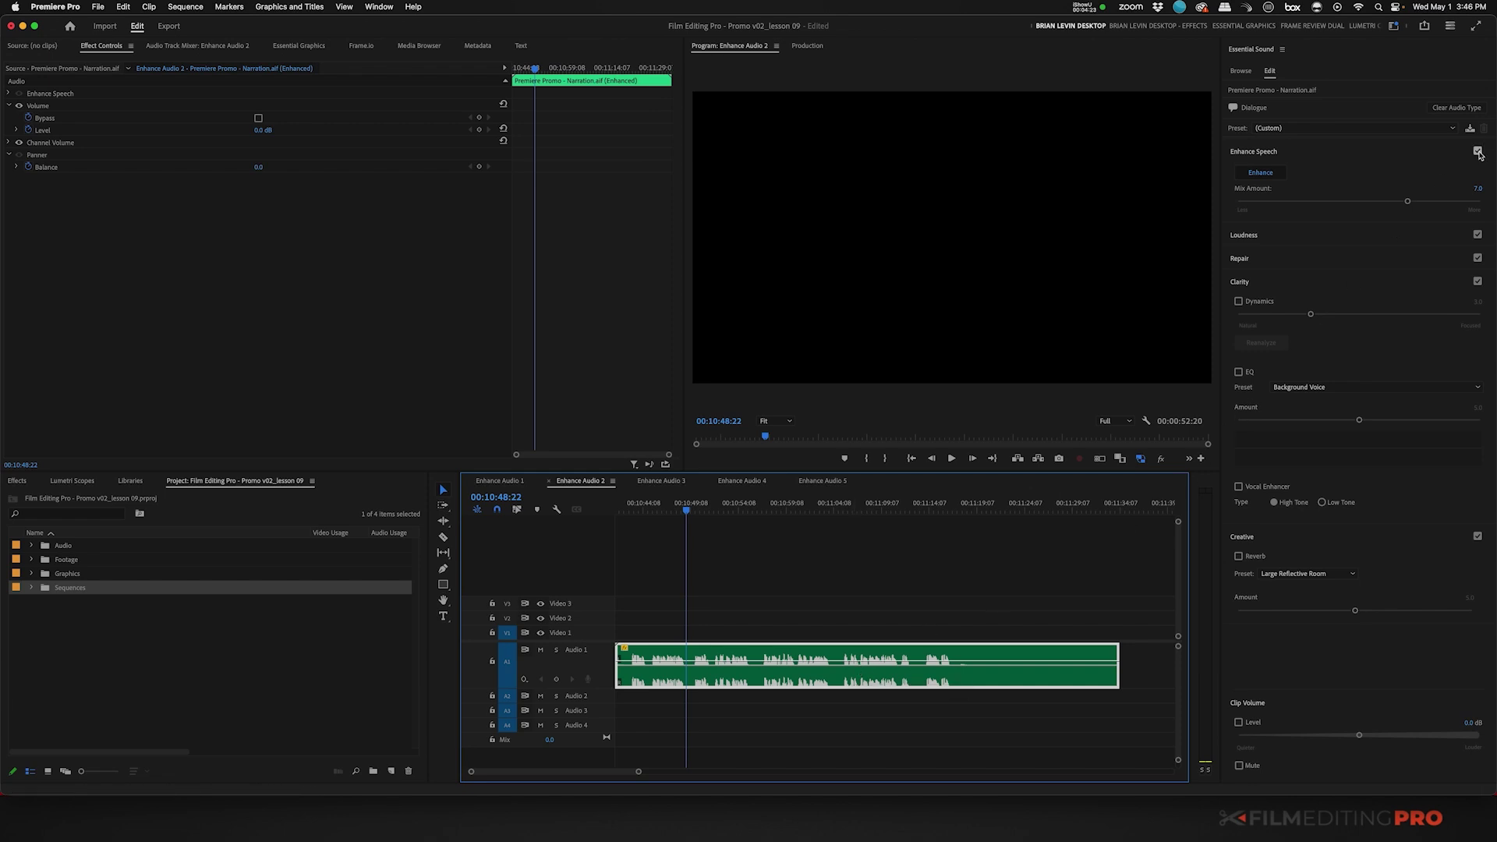
left_click(1478, 151)
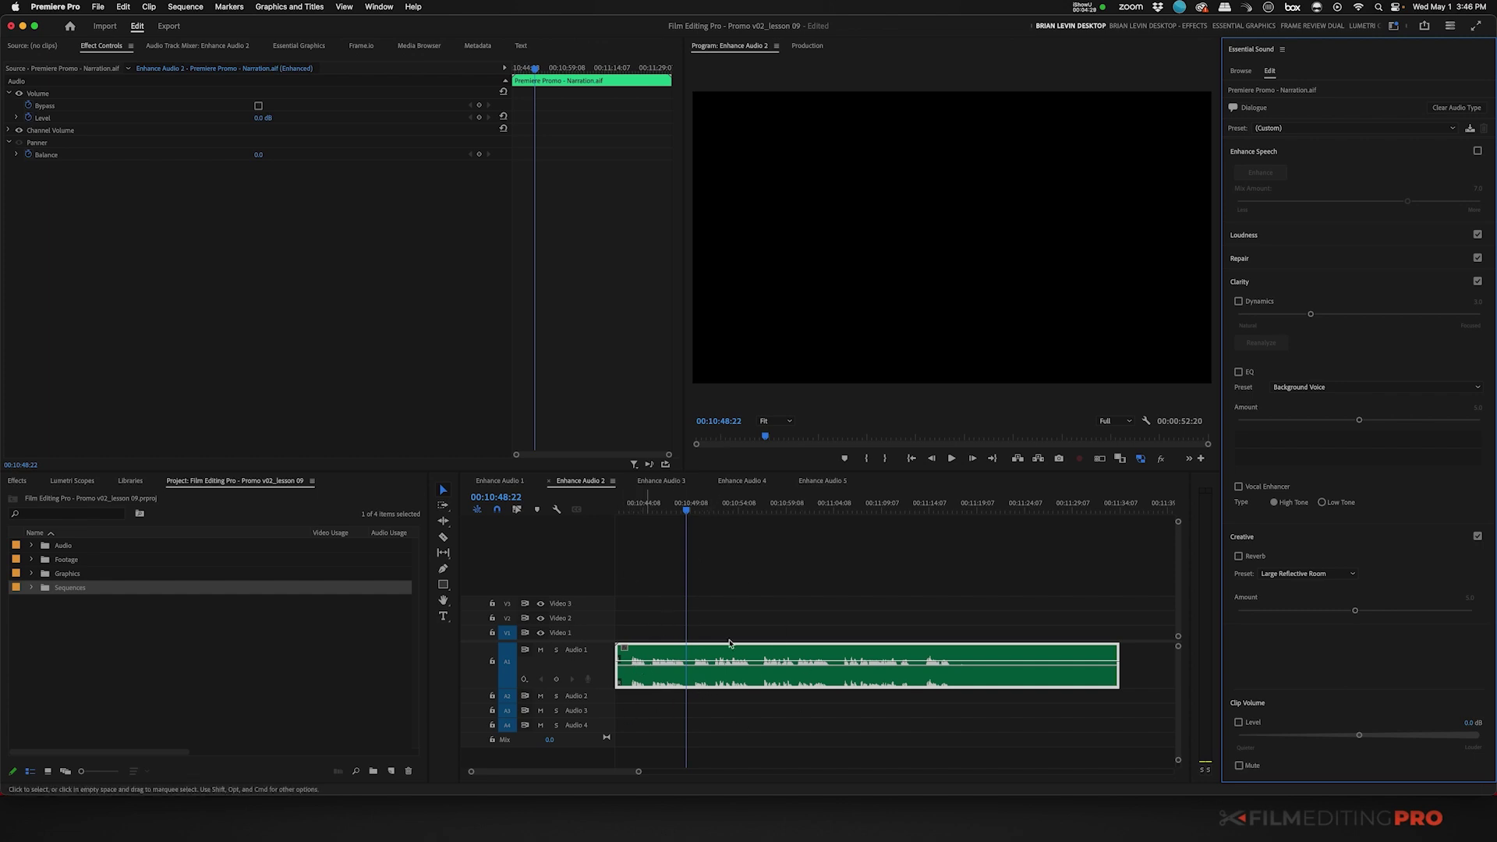
key("Up")
key("space")
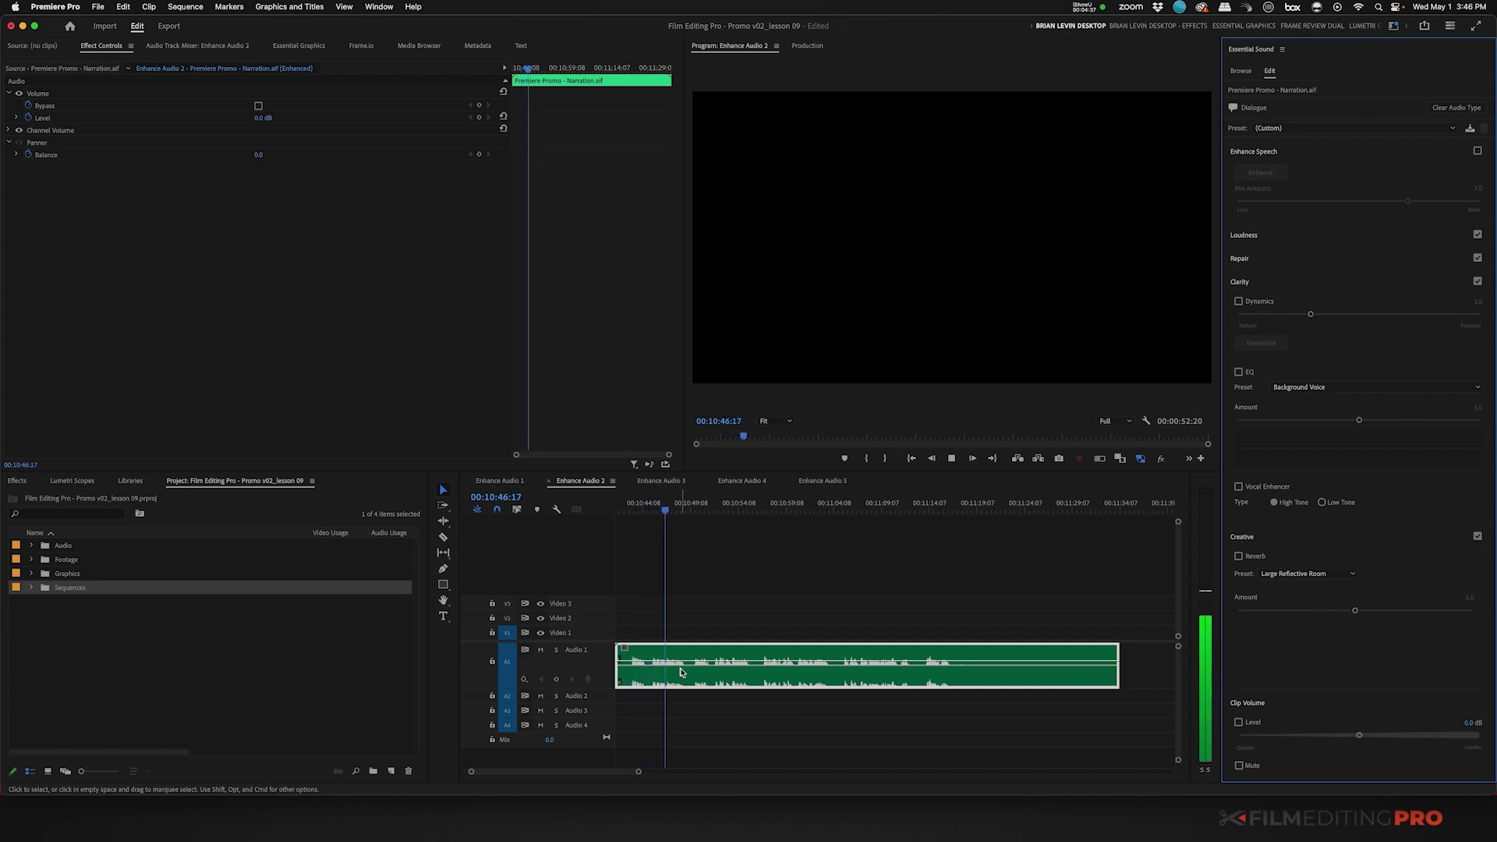
key("space")
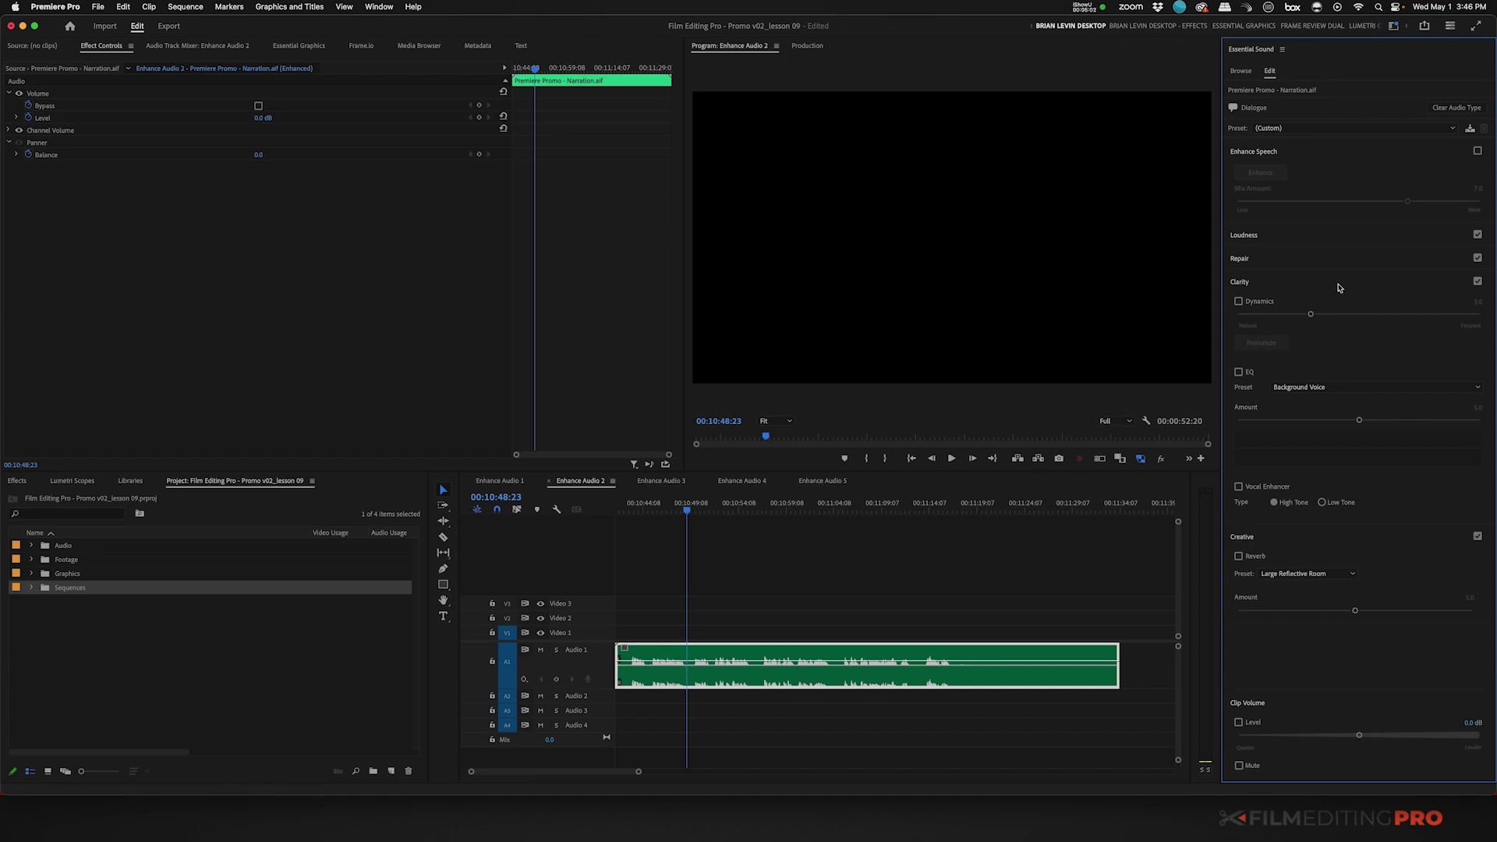
Turn Enhance Speech back on for the narration clip and play the enhanced audio from the sequence start
left_click(1478, 154)
left_click(774, 581)
key("Home")
key("space")
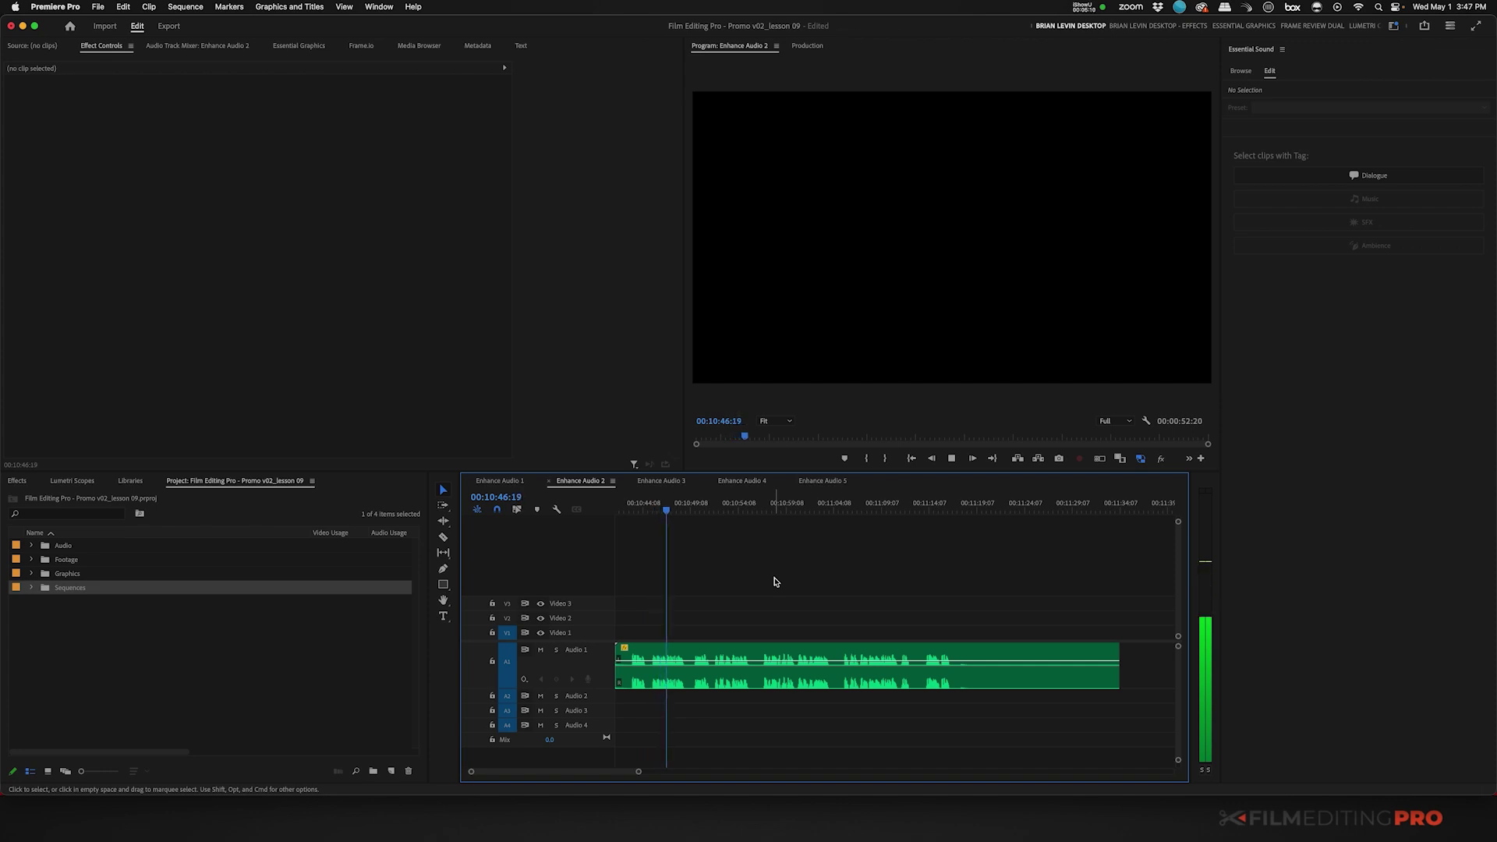
key("space")
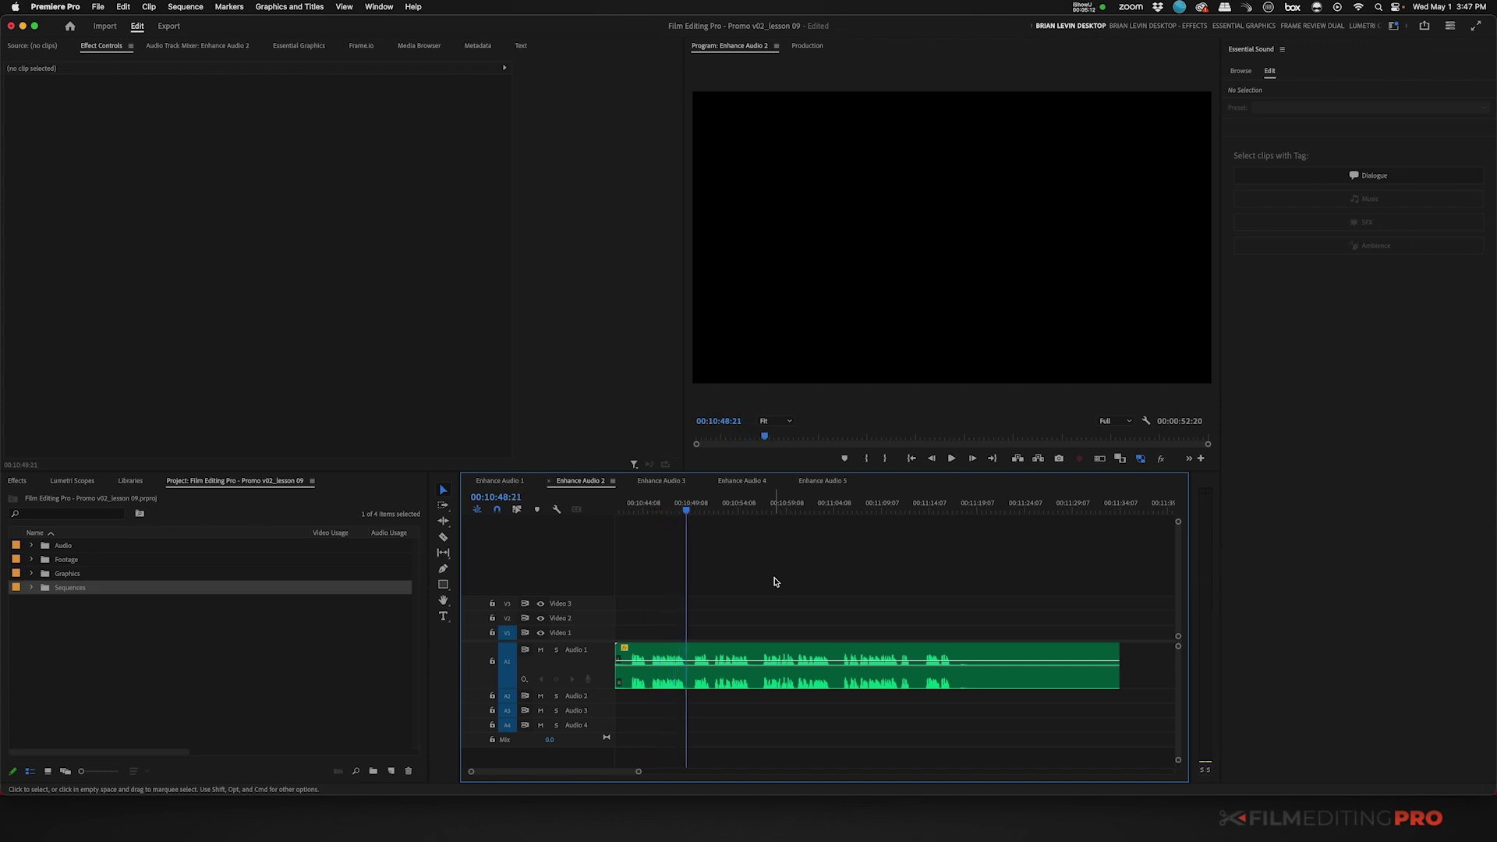
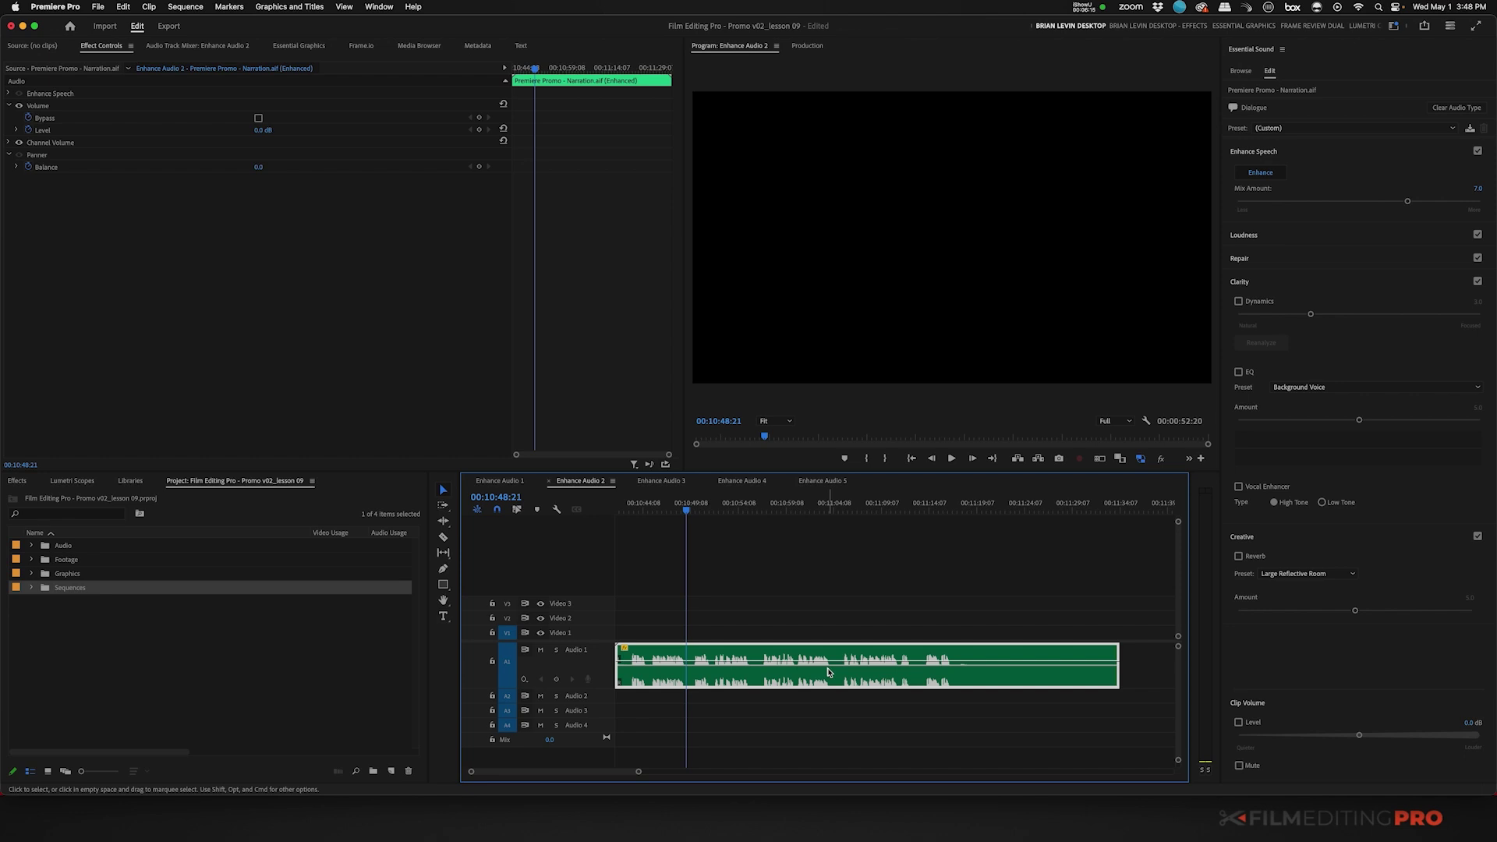
Replay the opening of the enhanced narration with the default mix amount
key("Home")
key("space")
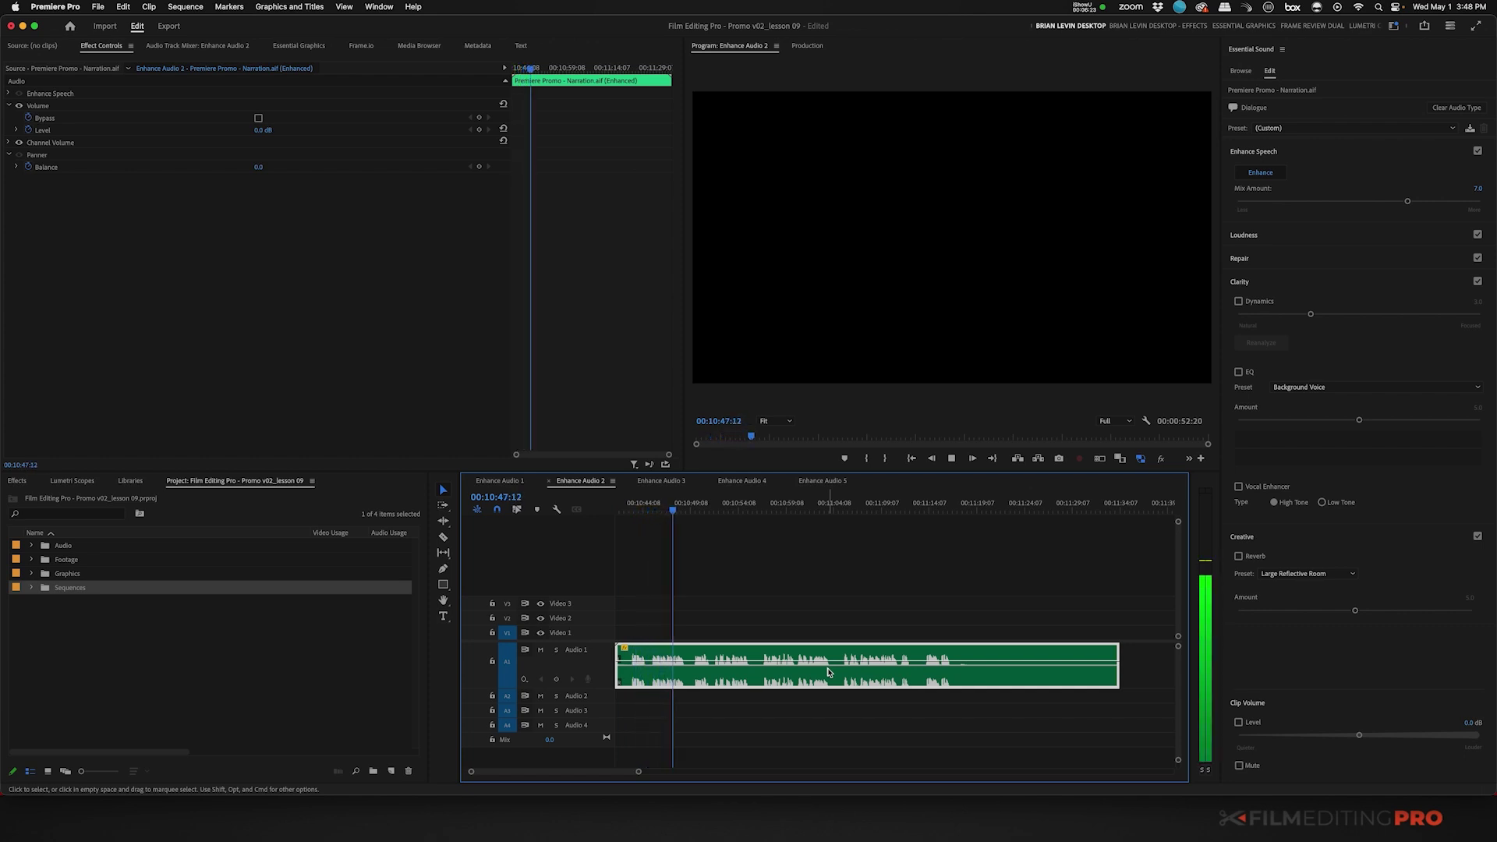
key("space")
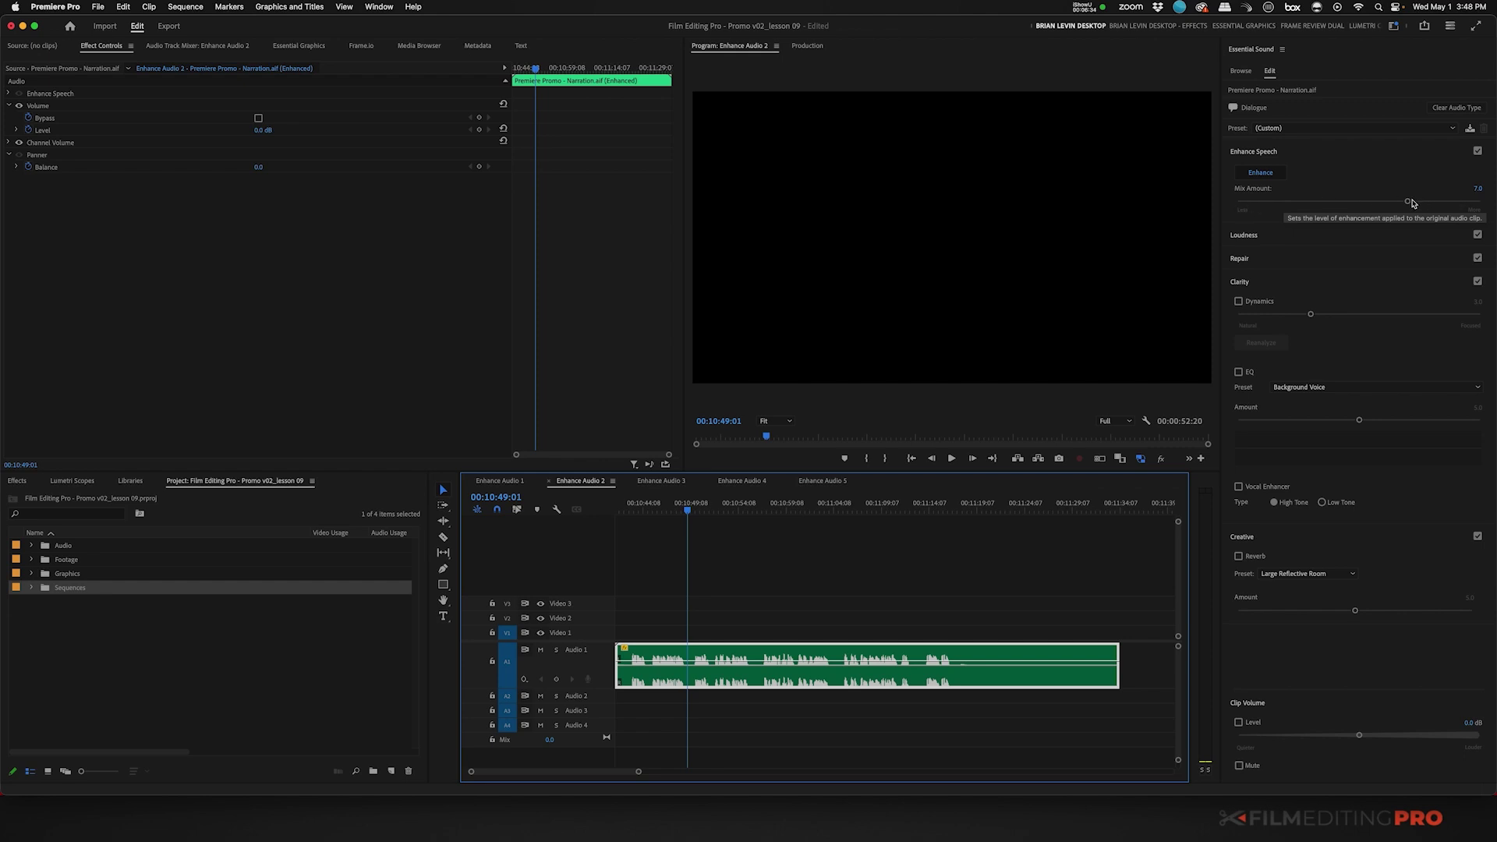
Set the narration clip's Enhance Speech Mix Amount to 0.0 and play it from just before the first words
left_click_drag(1407, 202, 1237, 206)
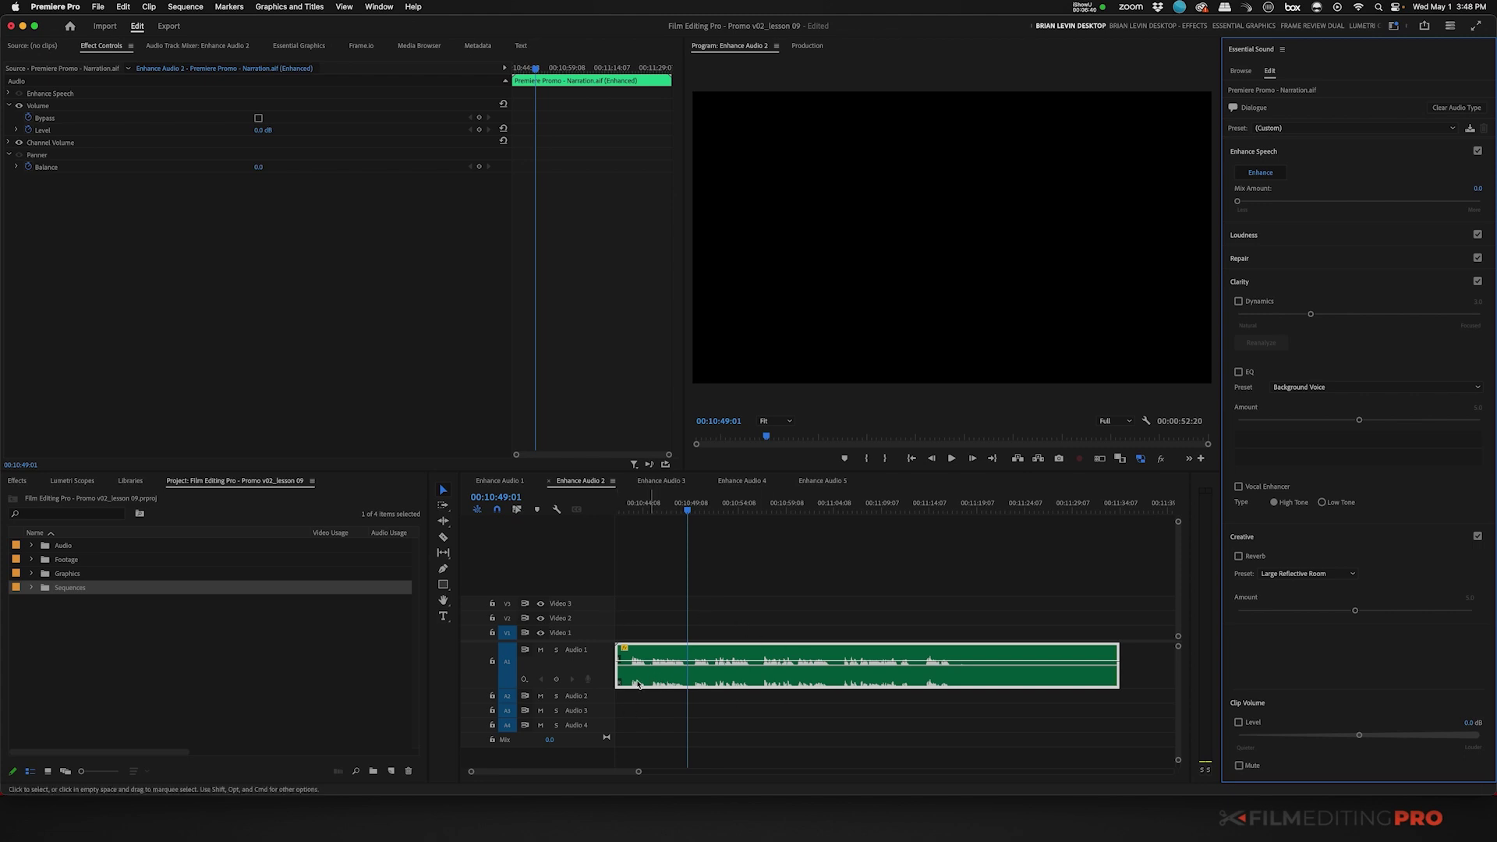
left_click(627, 503)
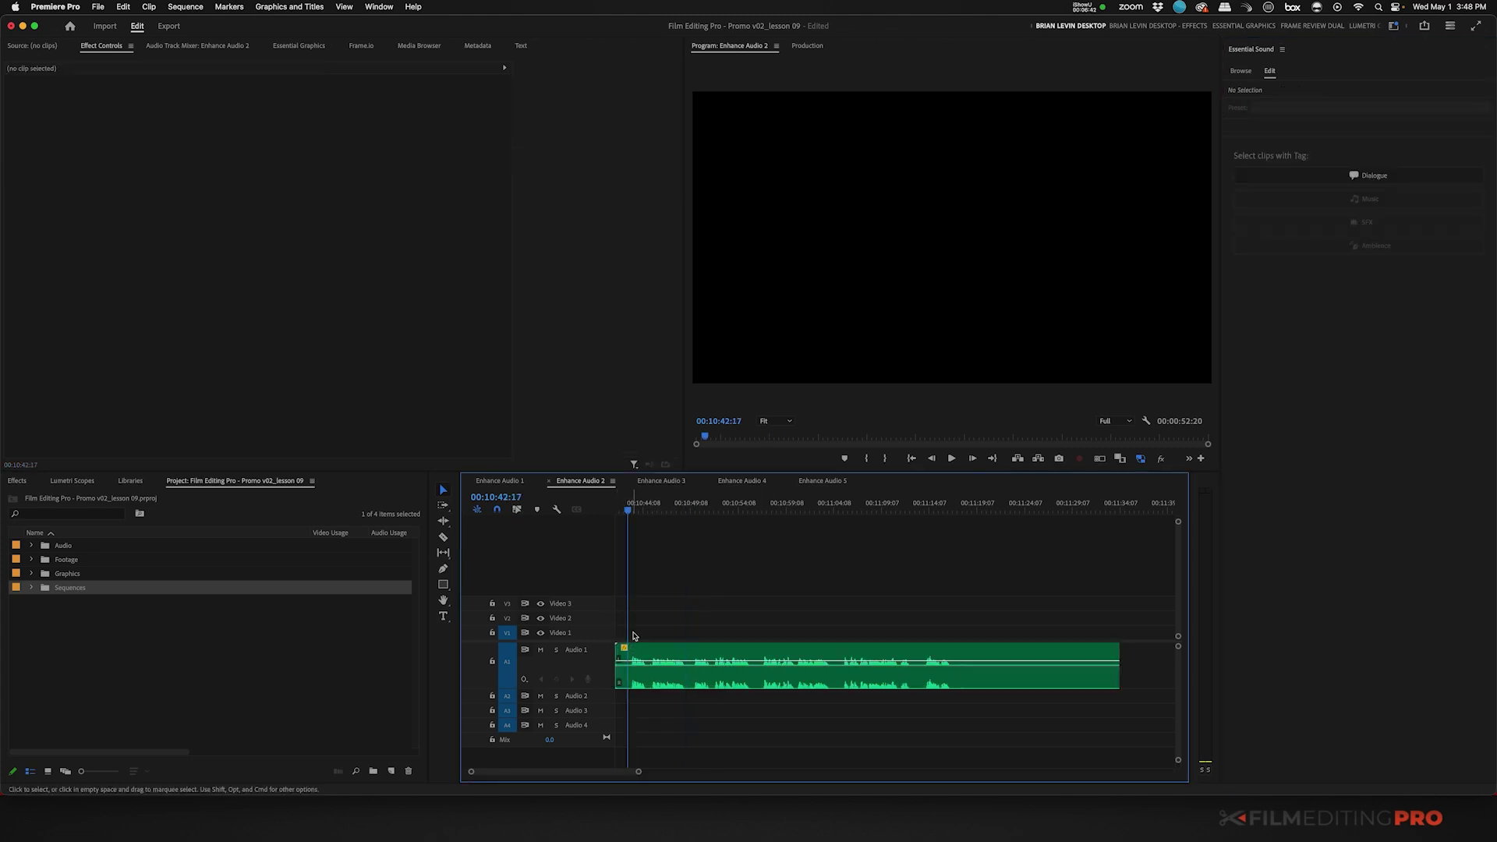
key("space")
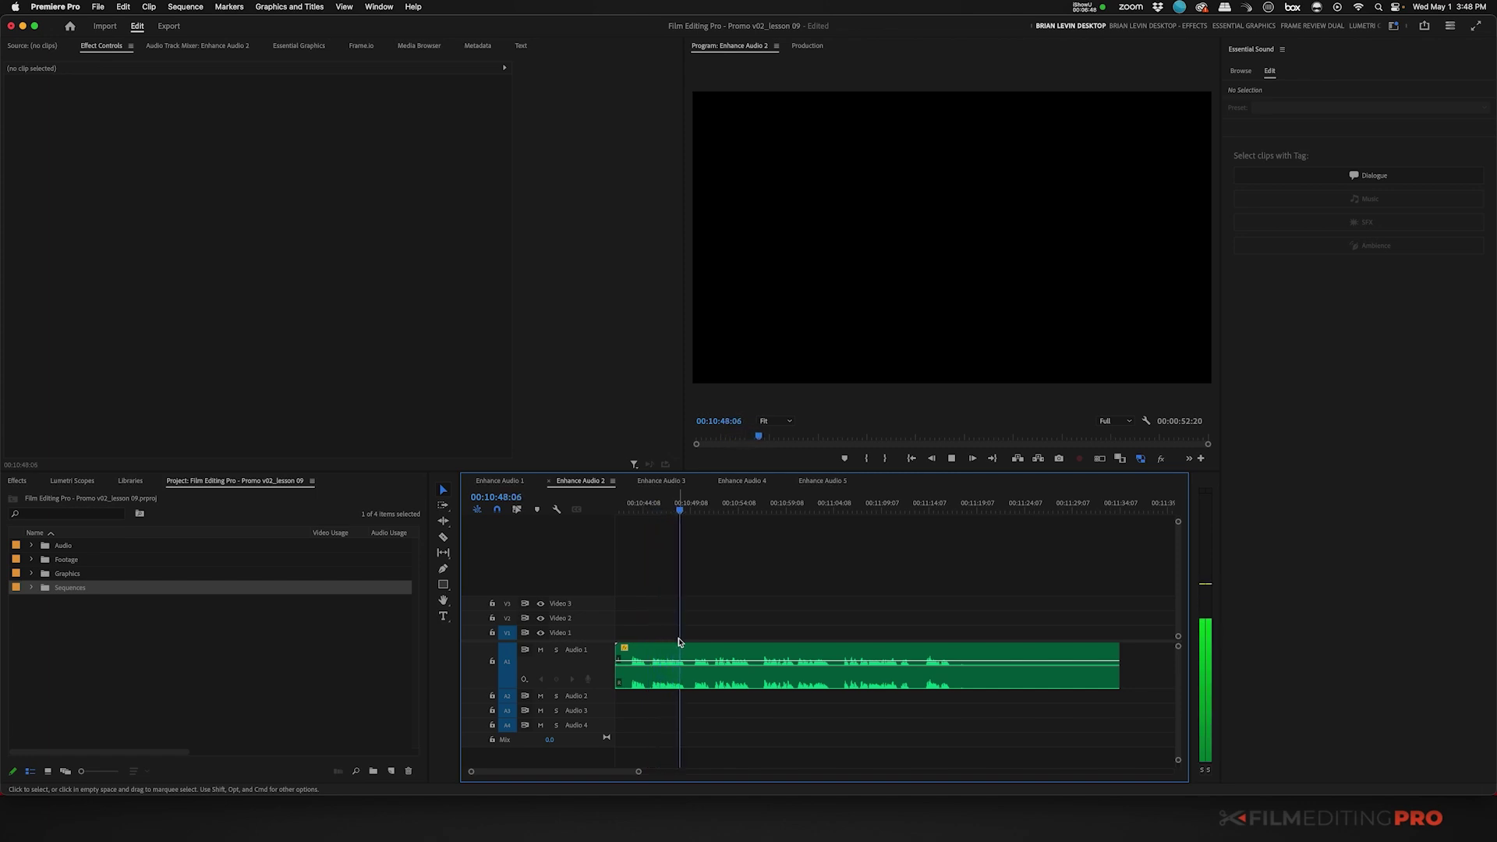
Set the narration clip's Enhance Speech Mix Amount to 10.0 and play its opening to hear the full enhancement
left_click(679, 655)
left_click_drag(1237, 201, 1490, 207)
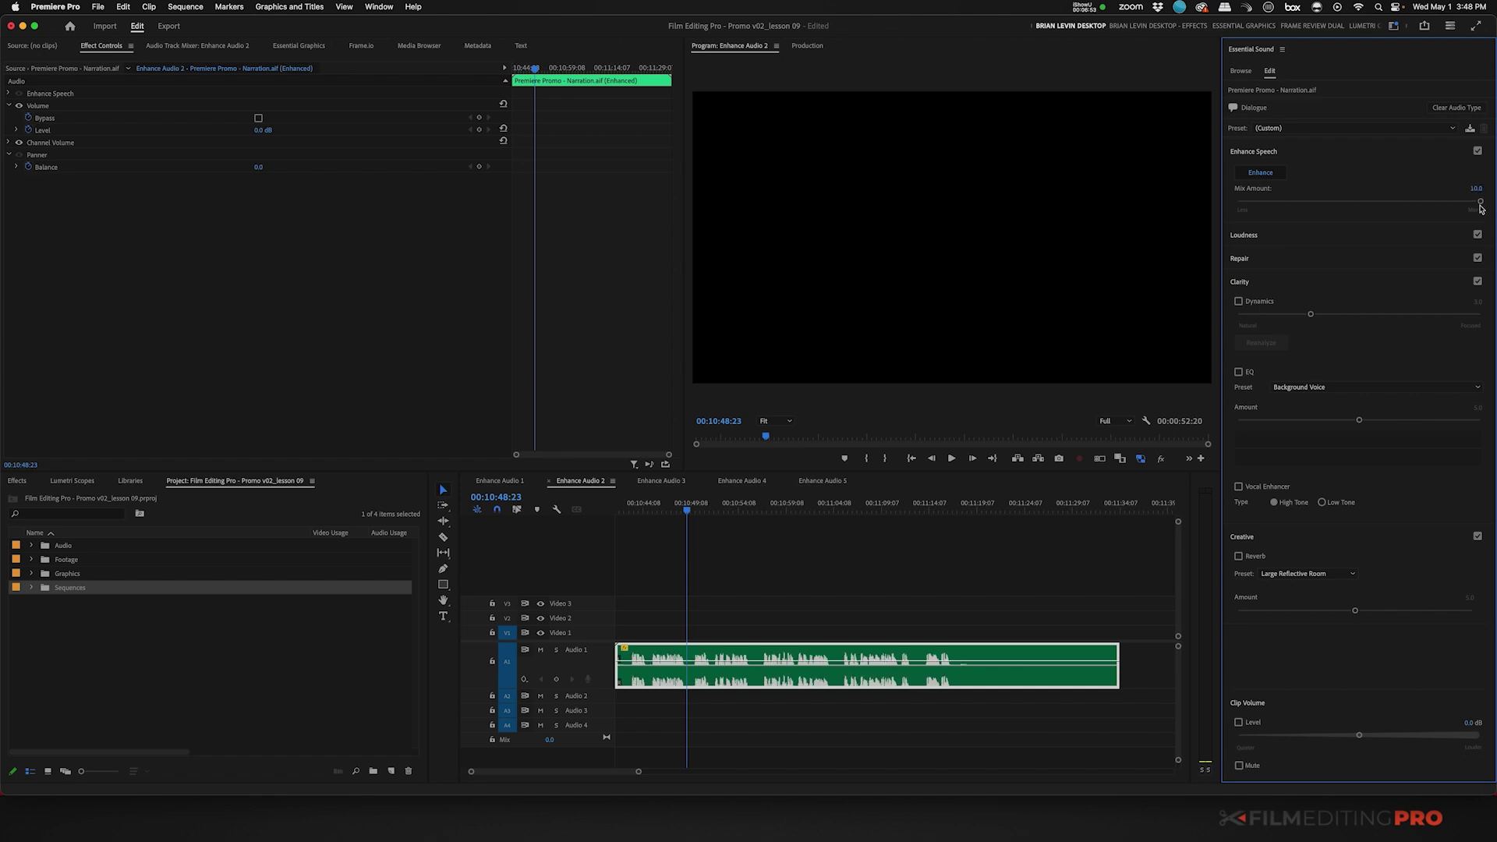
left_click(630, 639)
left_click(628, 639)
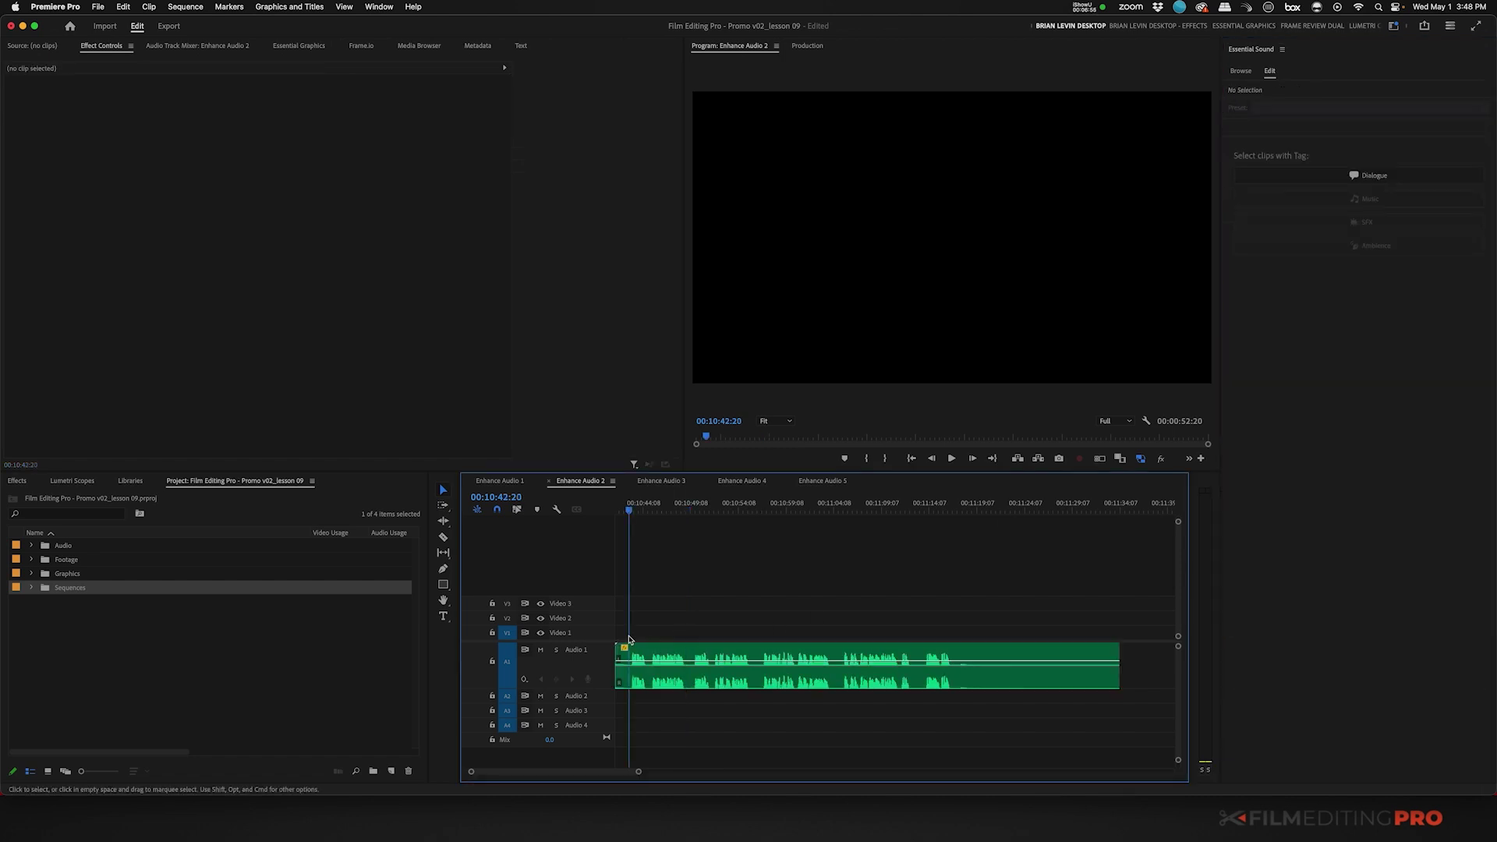
key("space")
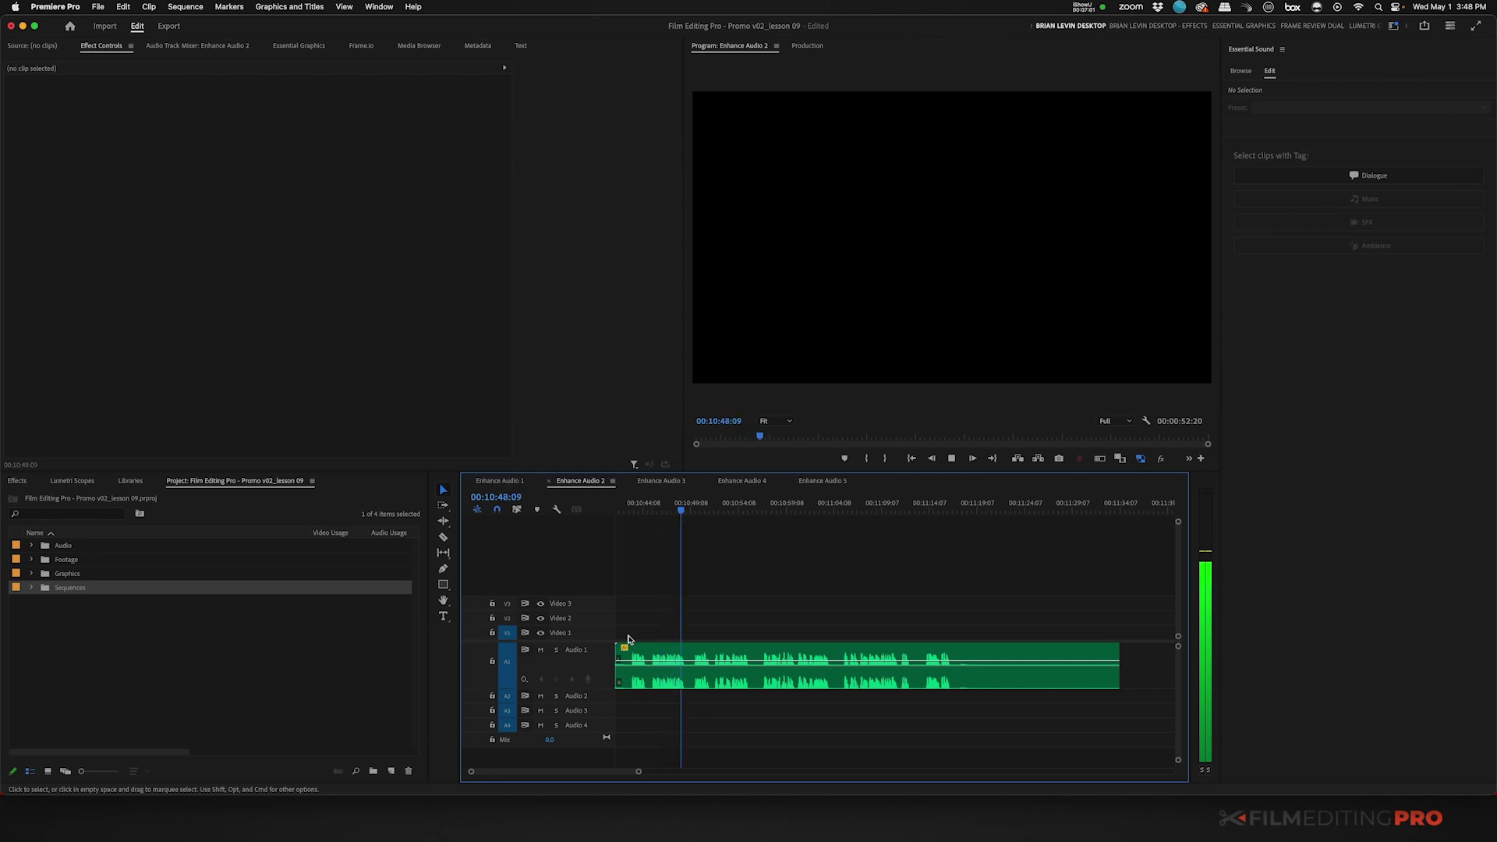
key("space")
left_click(646, 651)
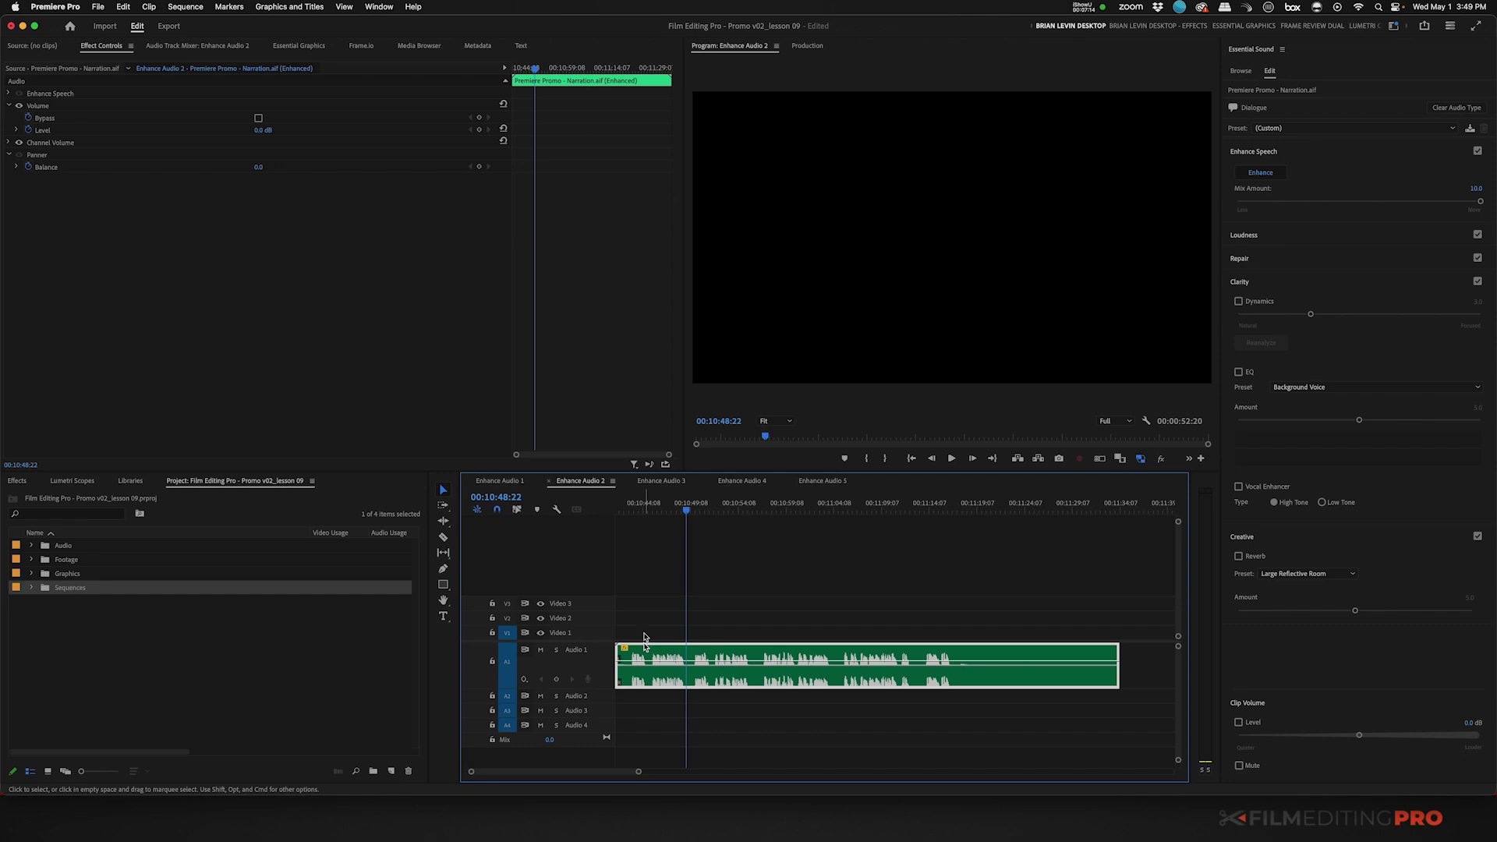
Open the Enhance Audio 3 sequence, play the stand mixer clip, and return to the sequence start
left_click(663, 481)
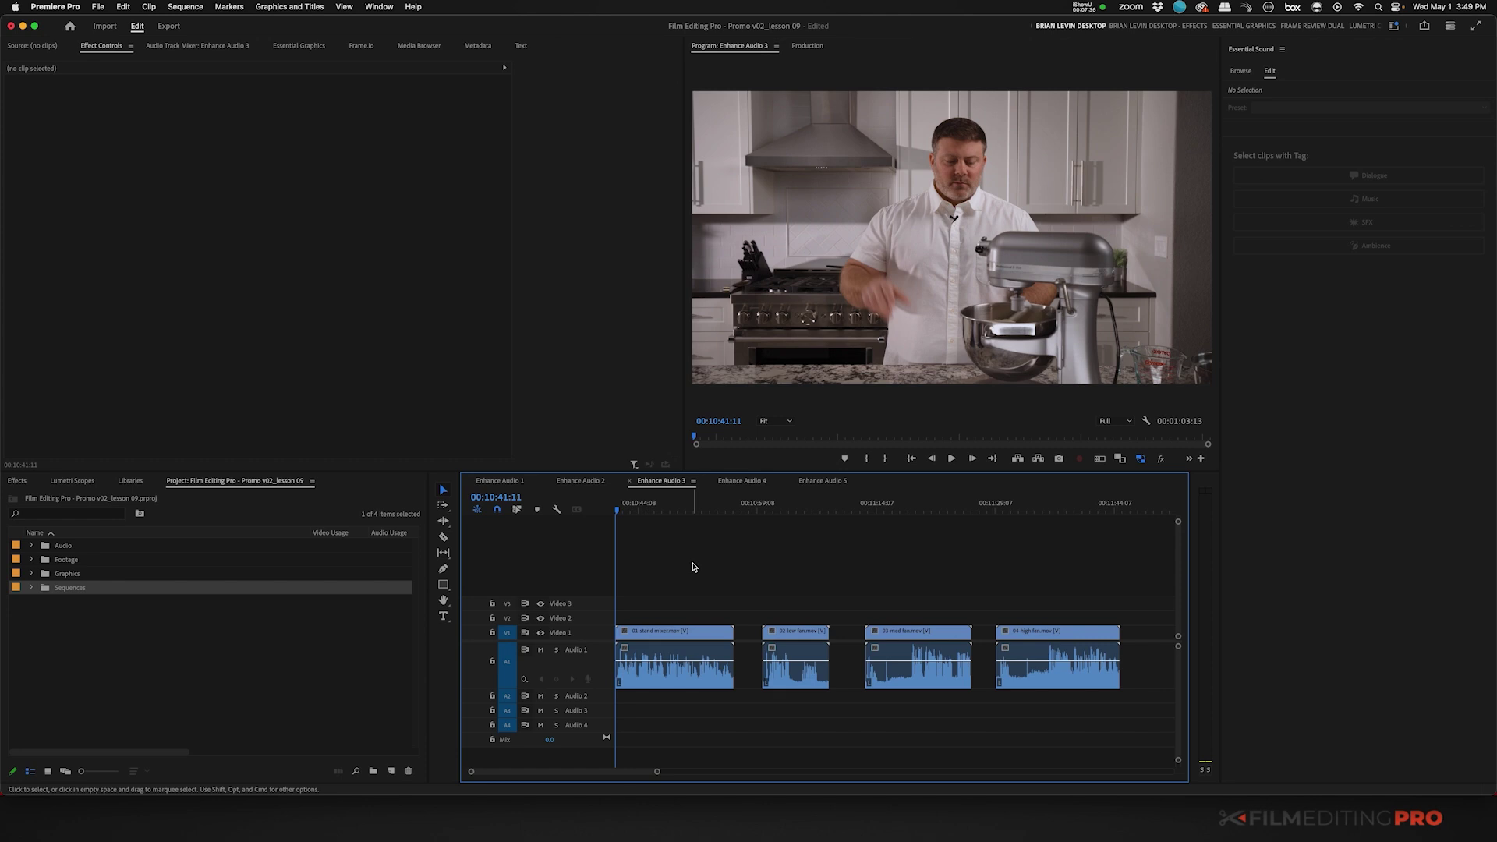
key("space")
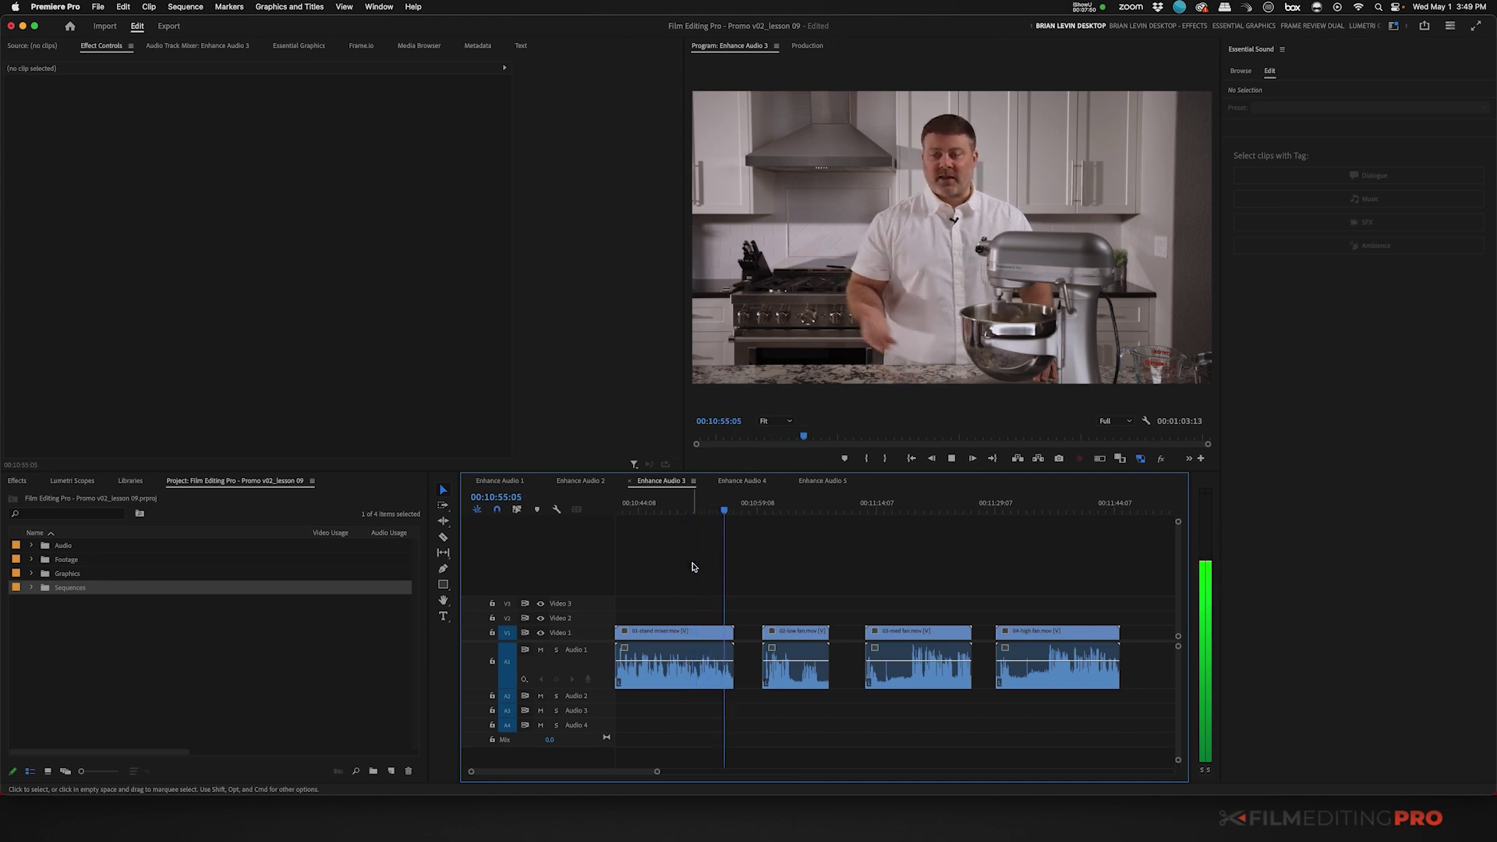
key("space")
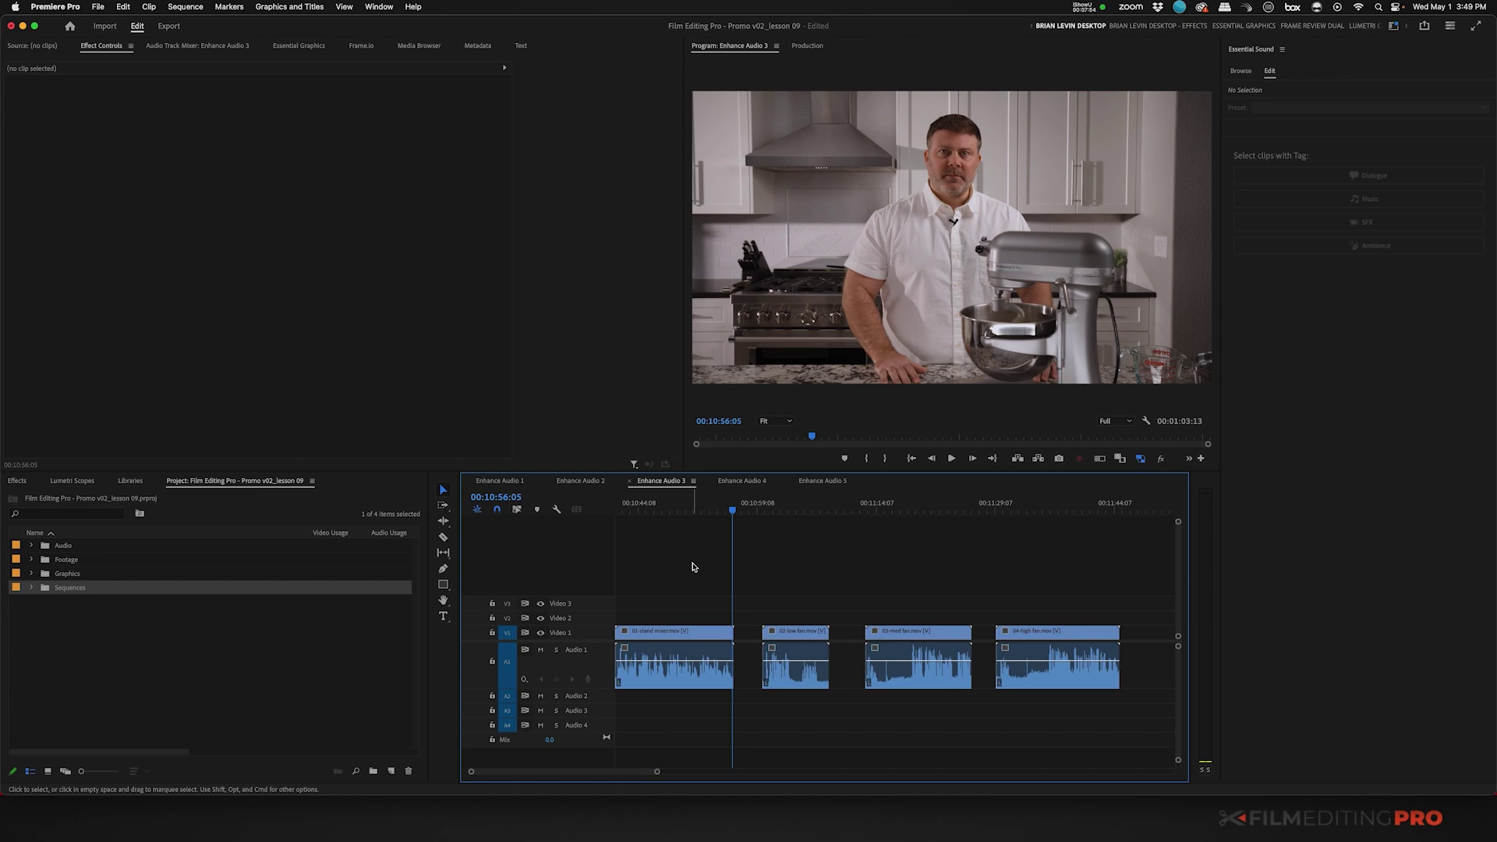
key("Home")
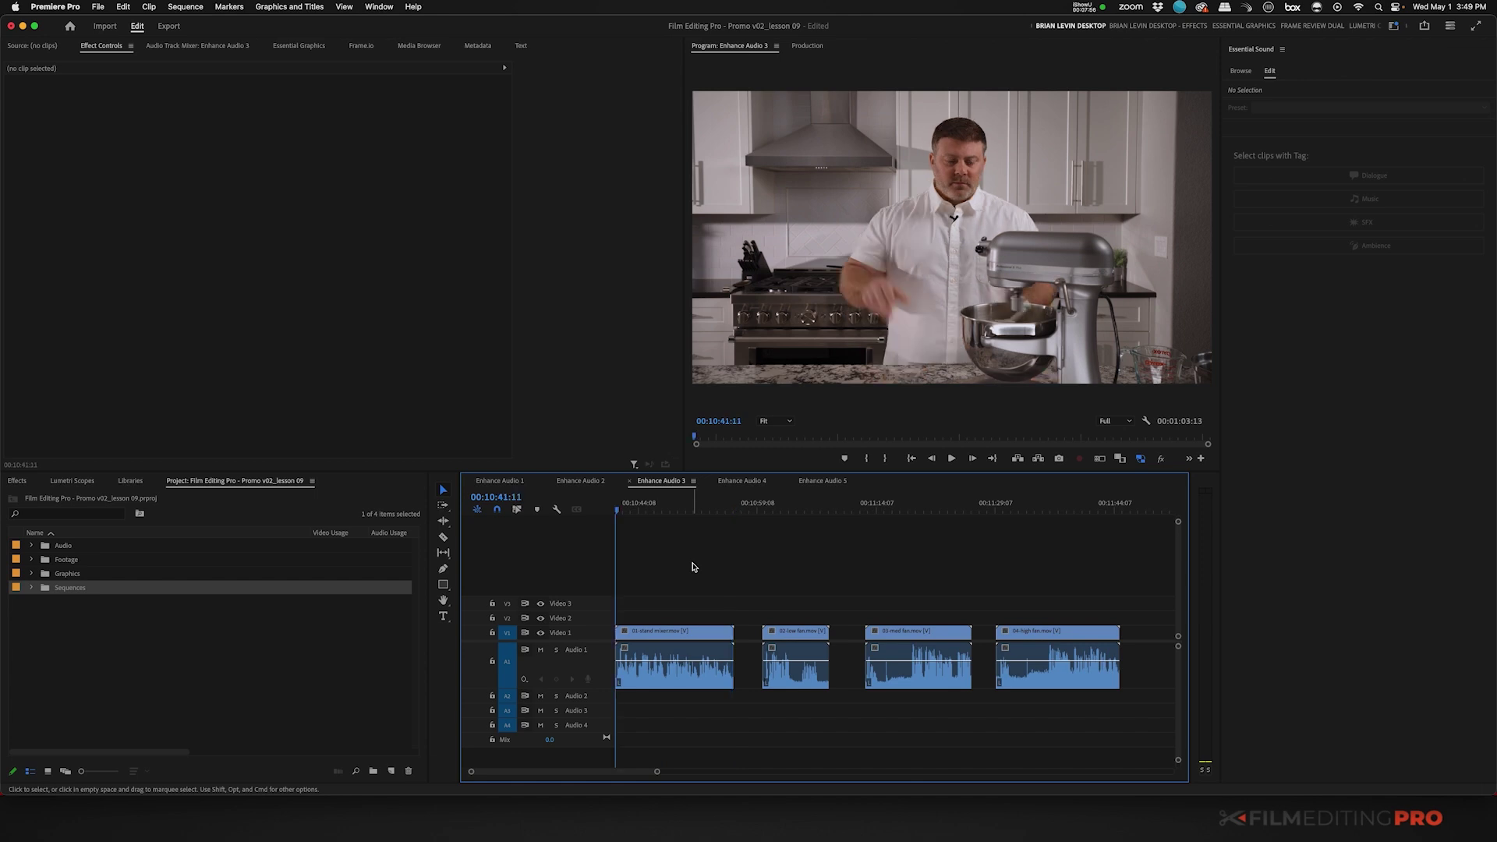
Enhance the speech of the stand mixer clip as Dialogue audio and play back the result
left_click(681, 667)
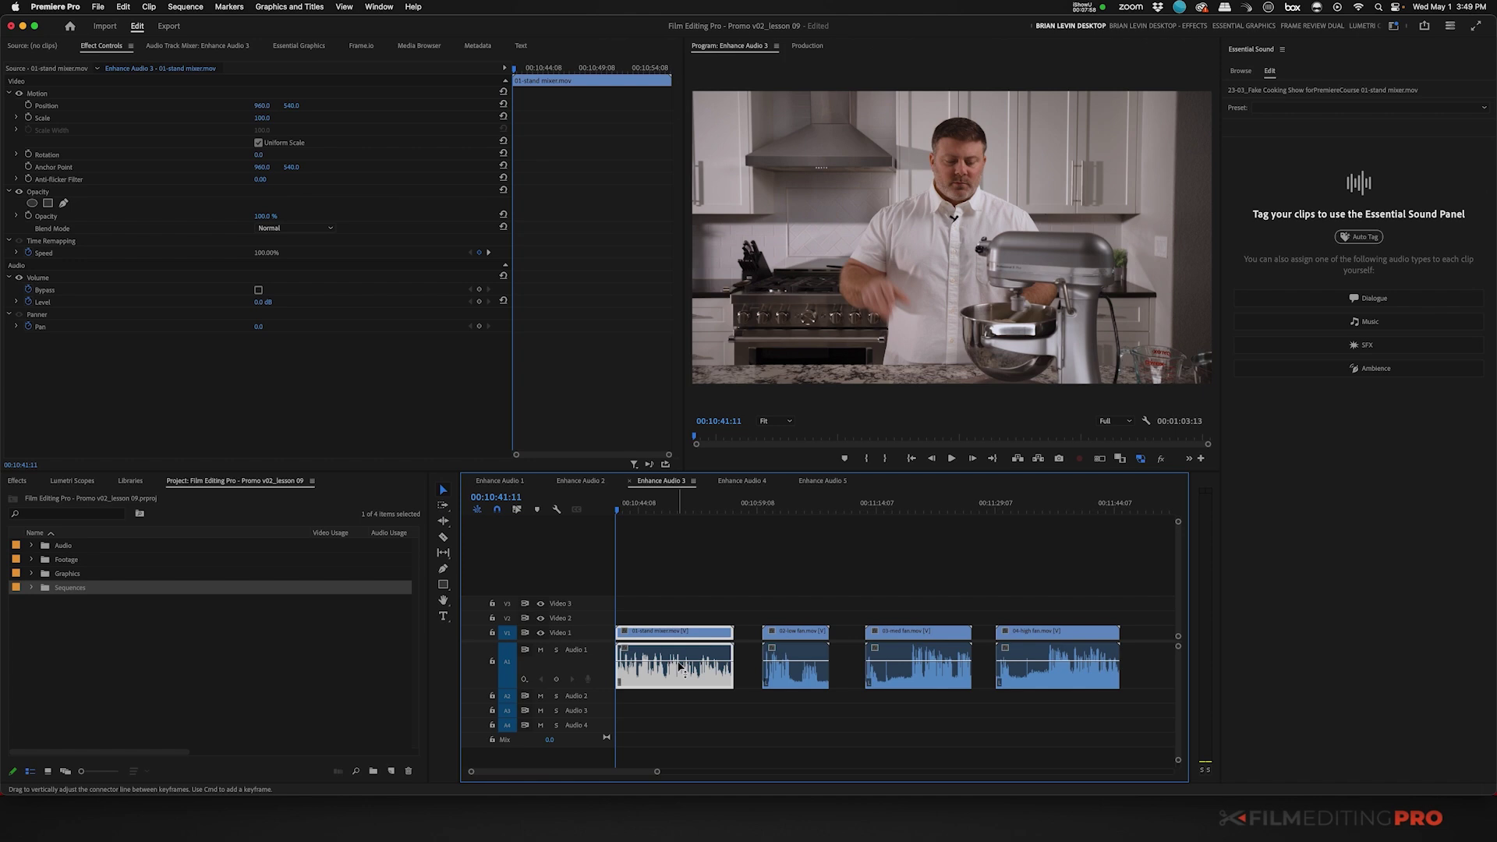
left_click(1338, 299)
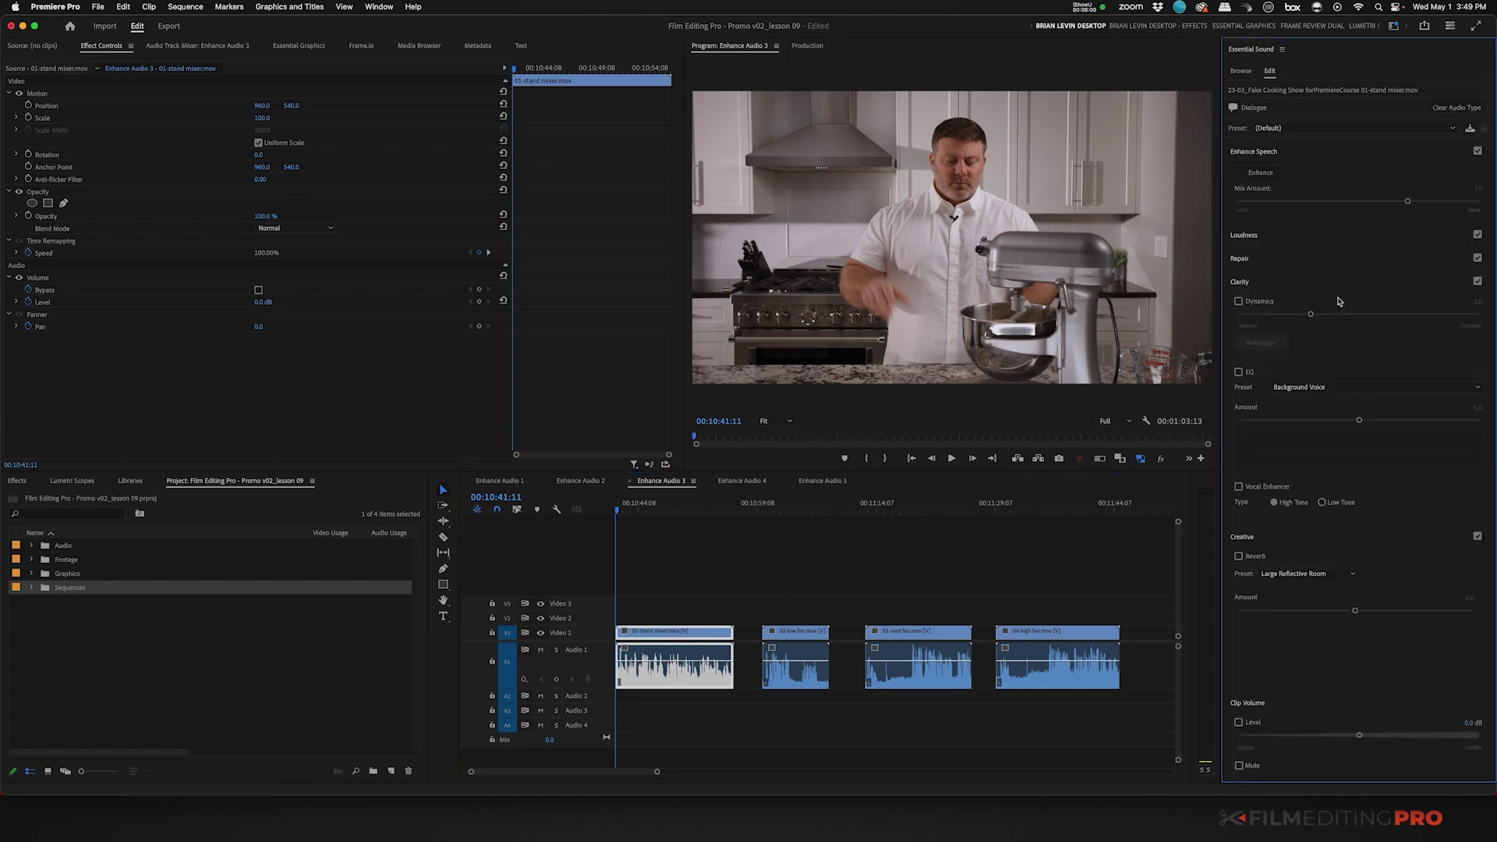
left_click(1266, 172)
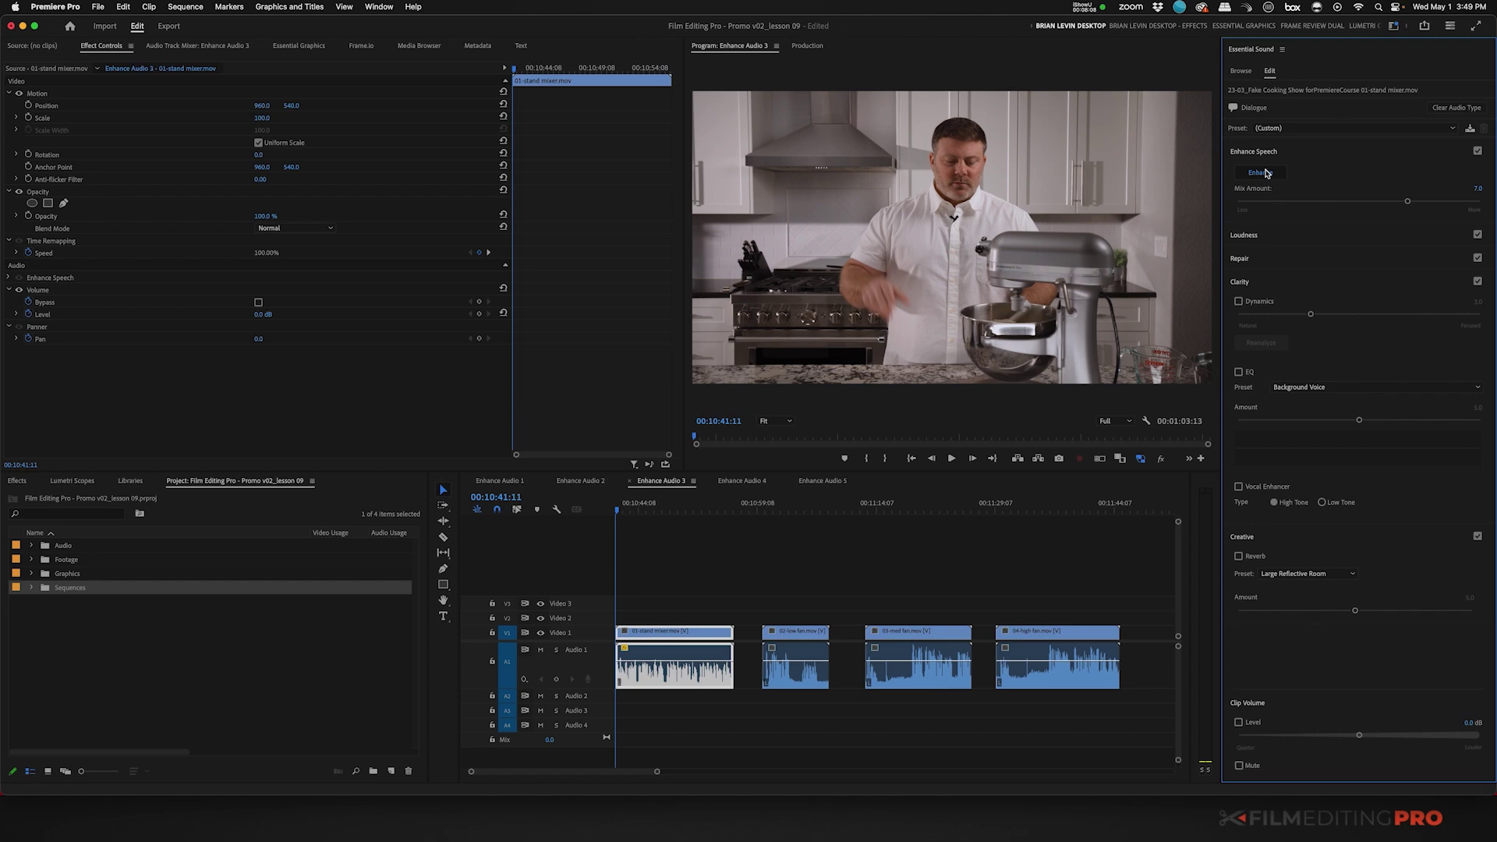
left_click(666, 599)
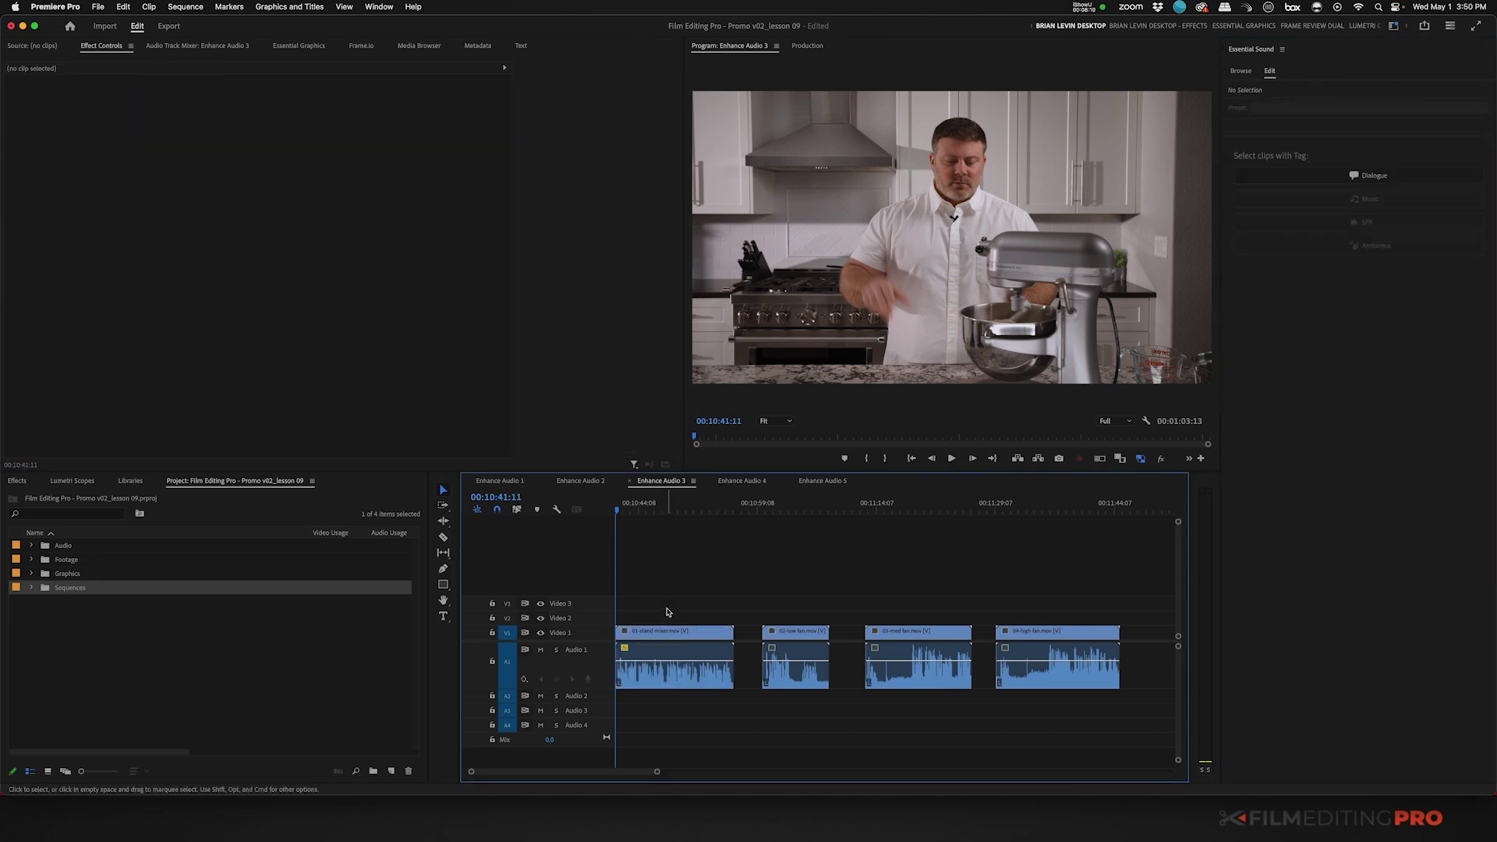
key("space")
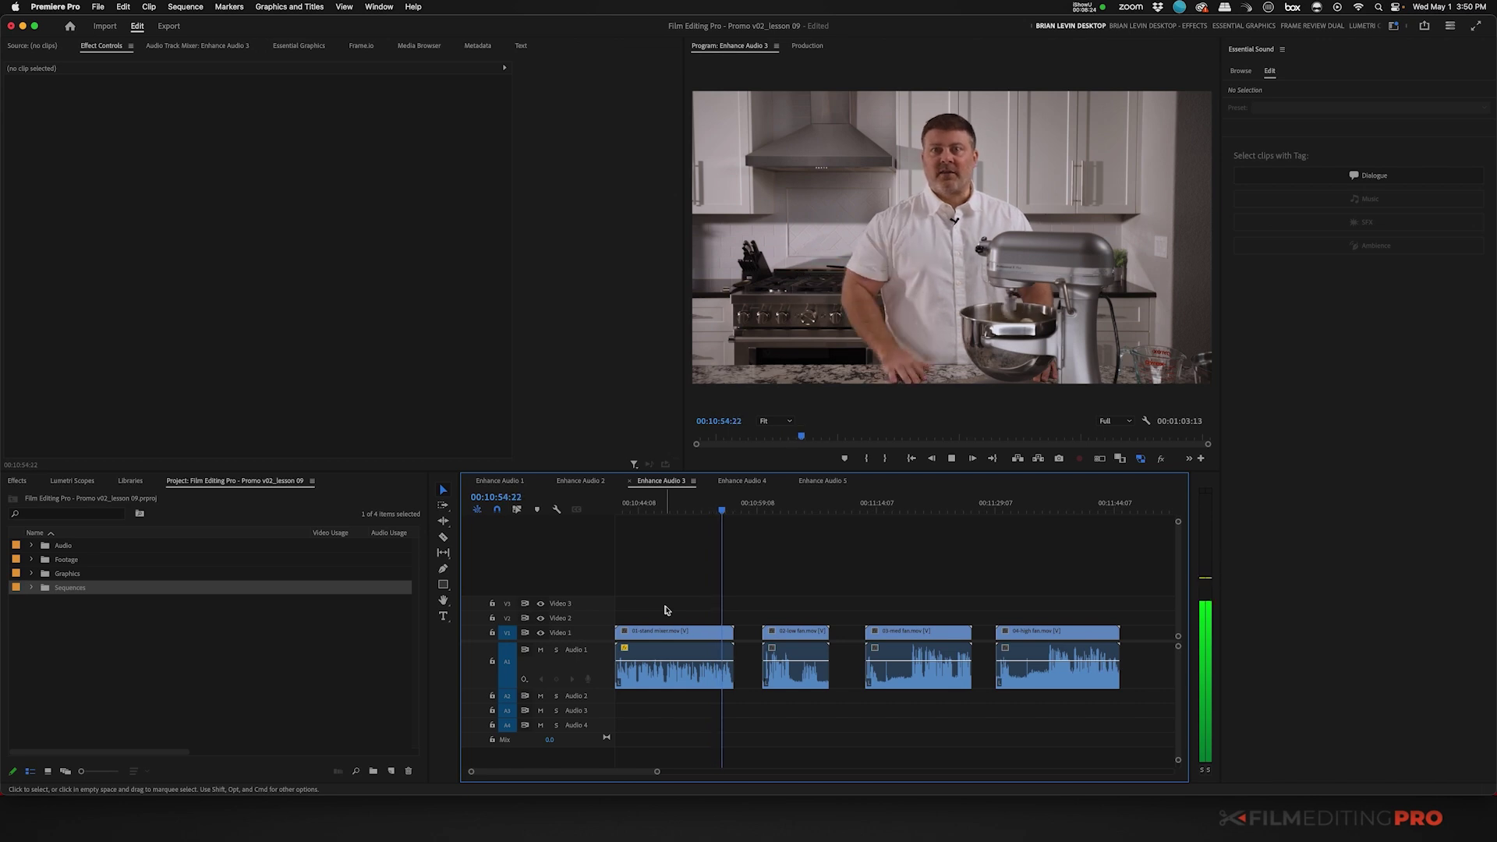
Set the stand mixer clip's Enhance Speech Mix Amount to 0.0 and play its opening from the sequence start
left_click(699, 655)
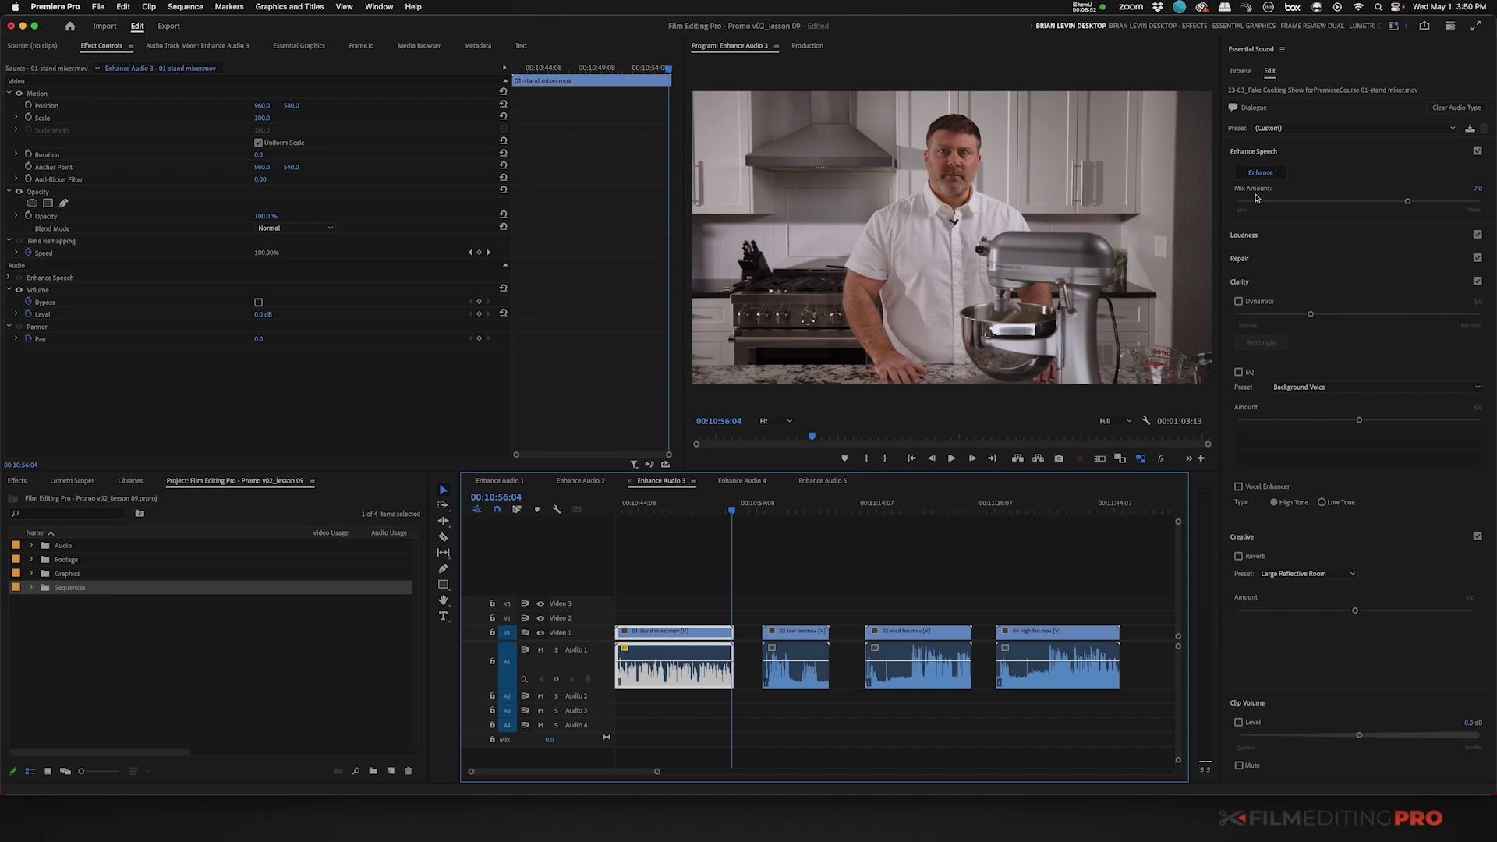
left_click_drag(1407, 201, 1238, 201)
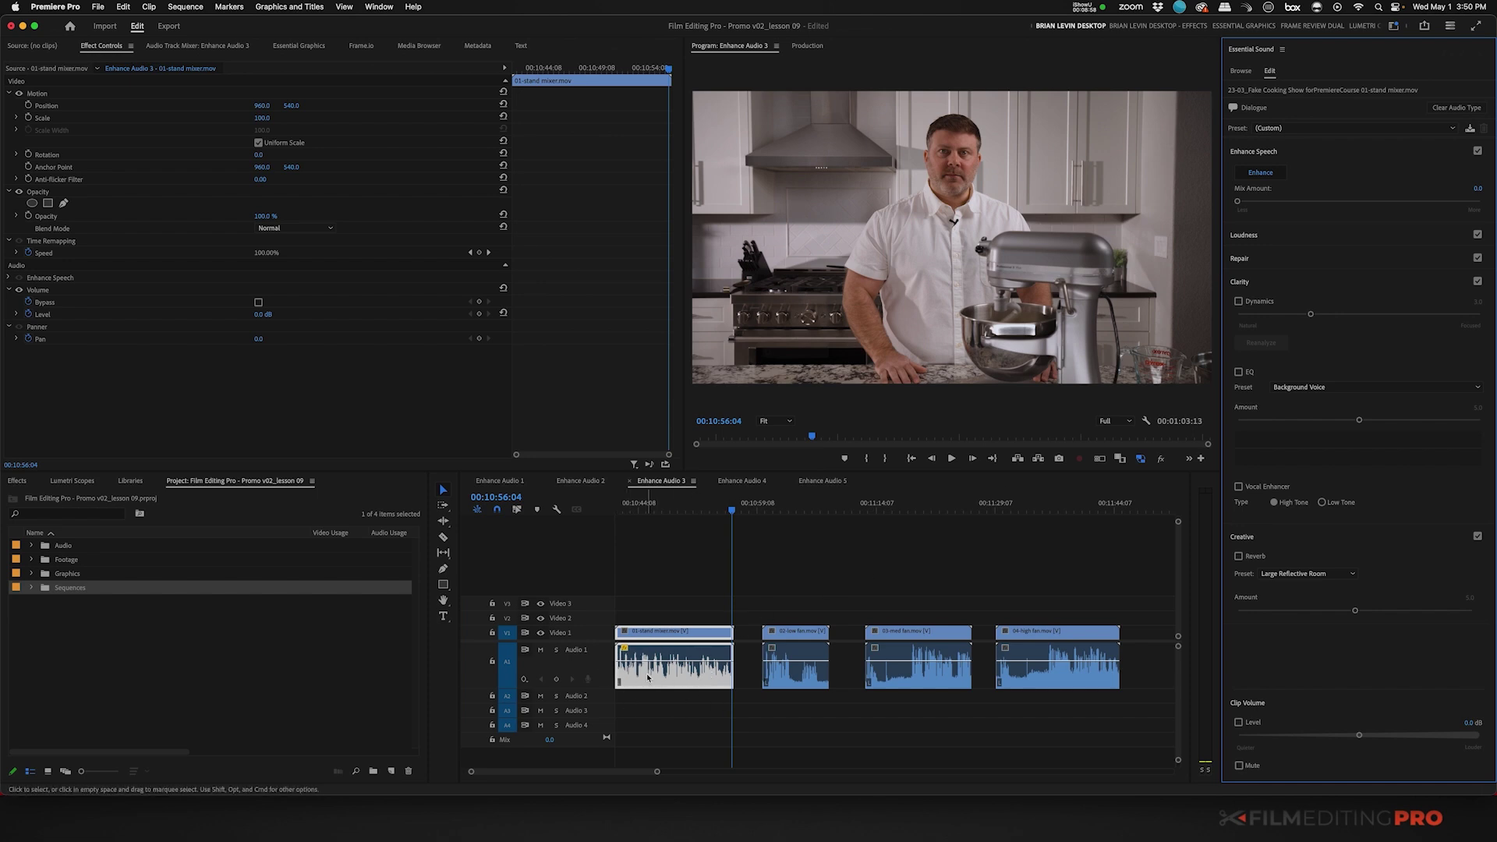
left_click(653, 608)
key("Home")
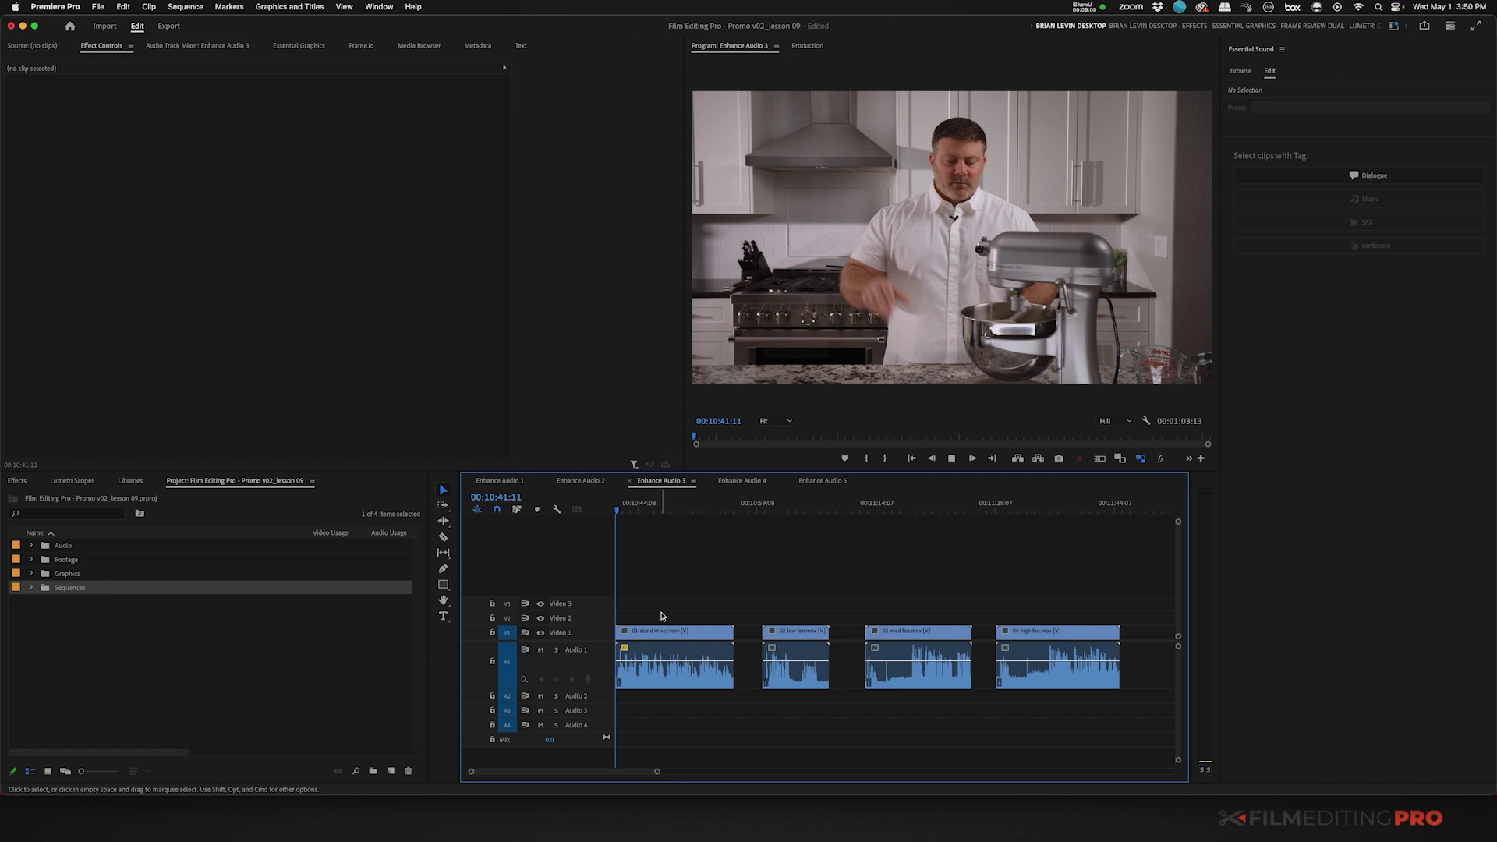
key("space")
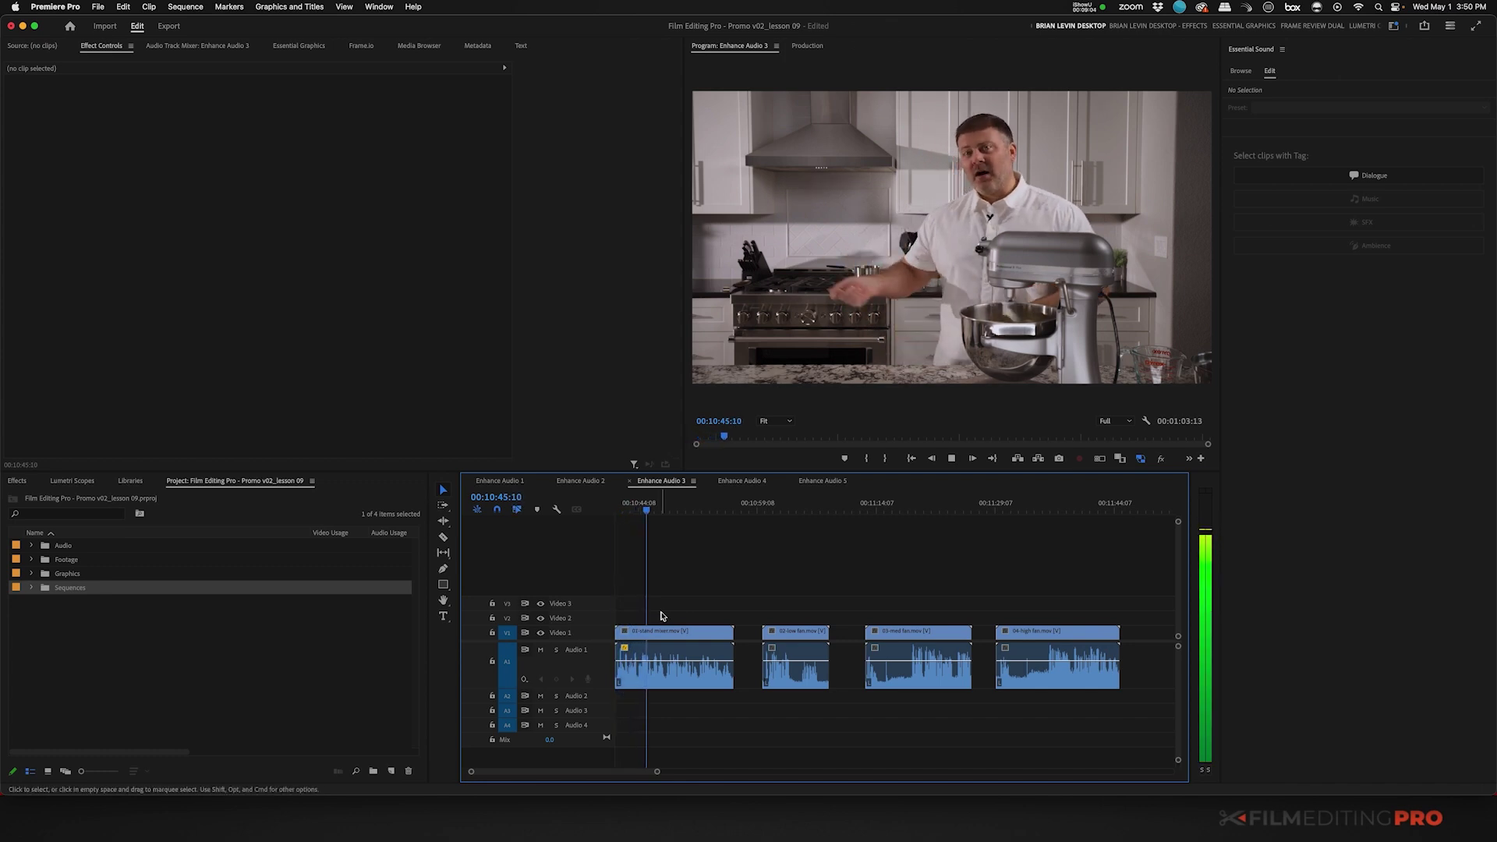
key("space")
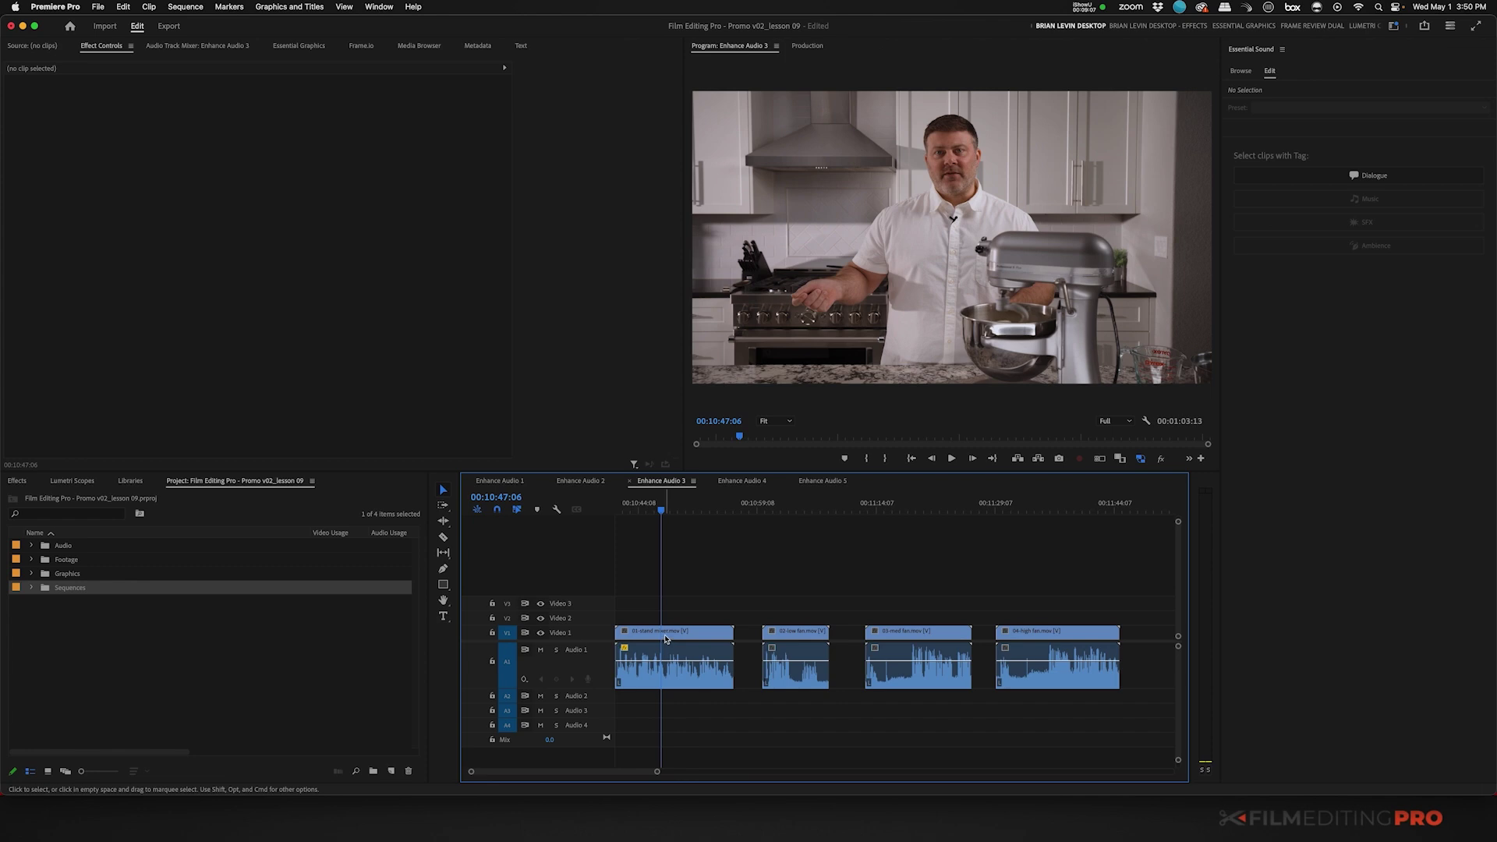
Set the stand mixer clip's Enhance Speech Mix Amount to 10.0 and play the clip from the sequence start
left_click(665, 638)
left_click_drag(1240, 203, 1480, 203)
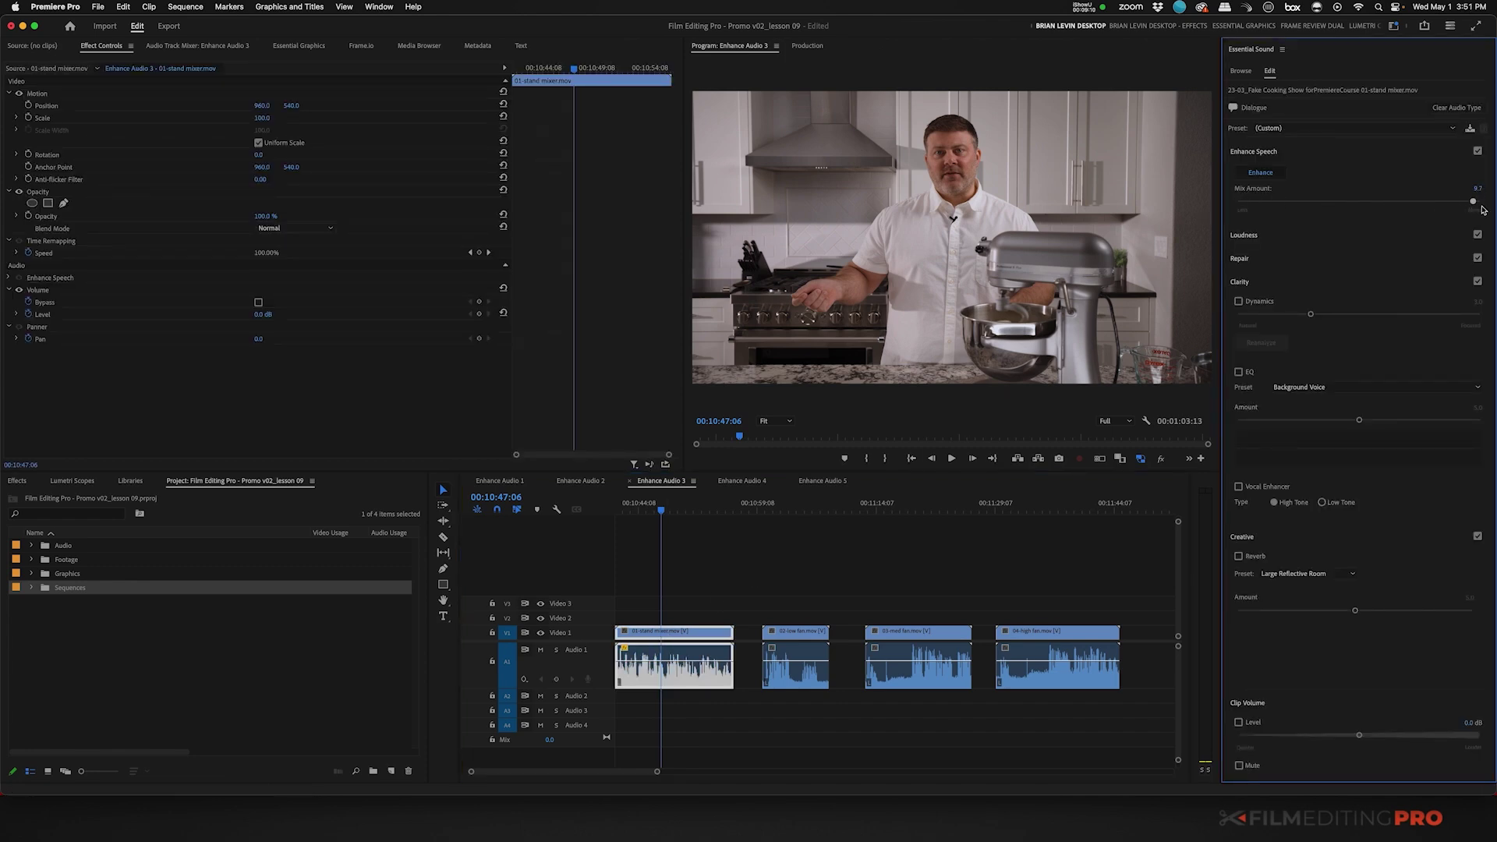
left_click(725, 574)
key("Home")
key("space")
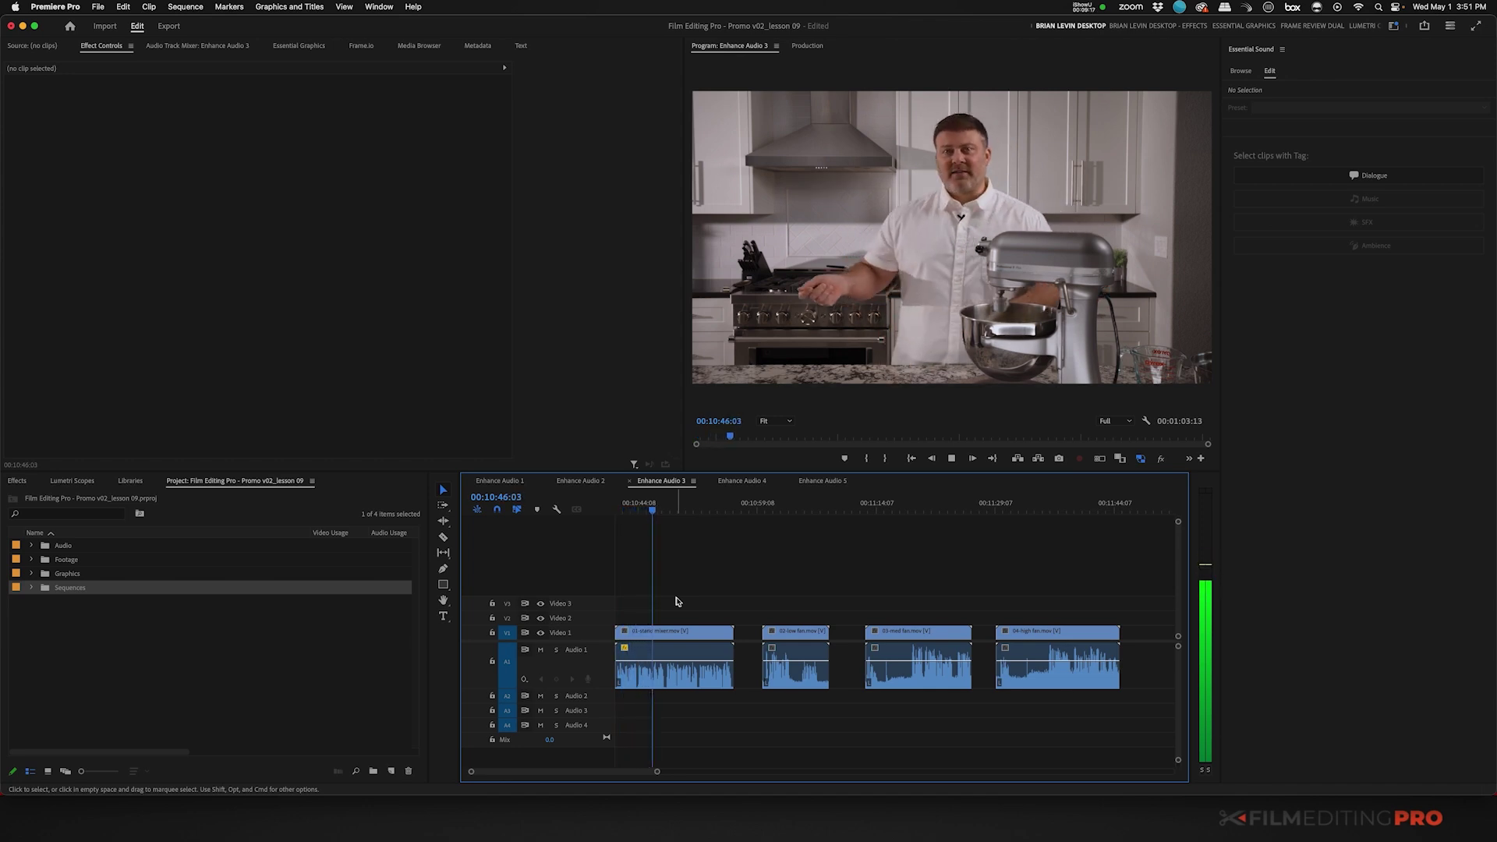
key("space")
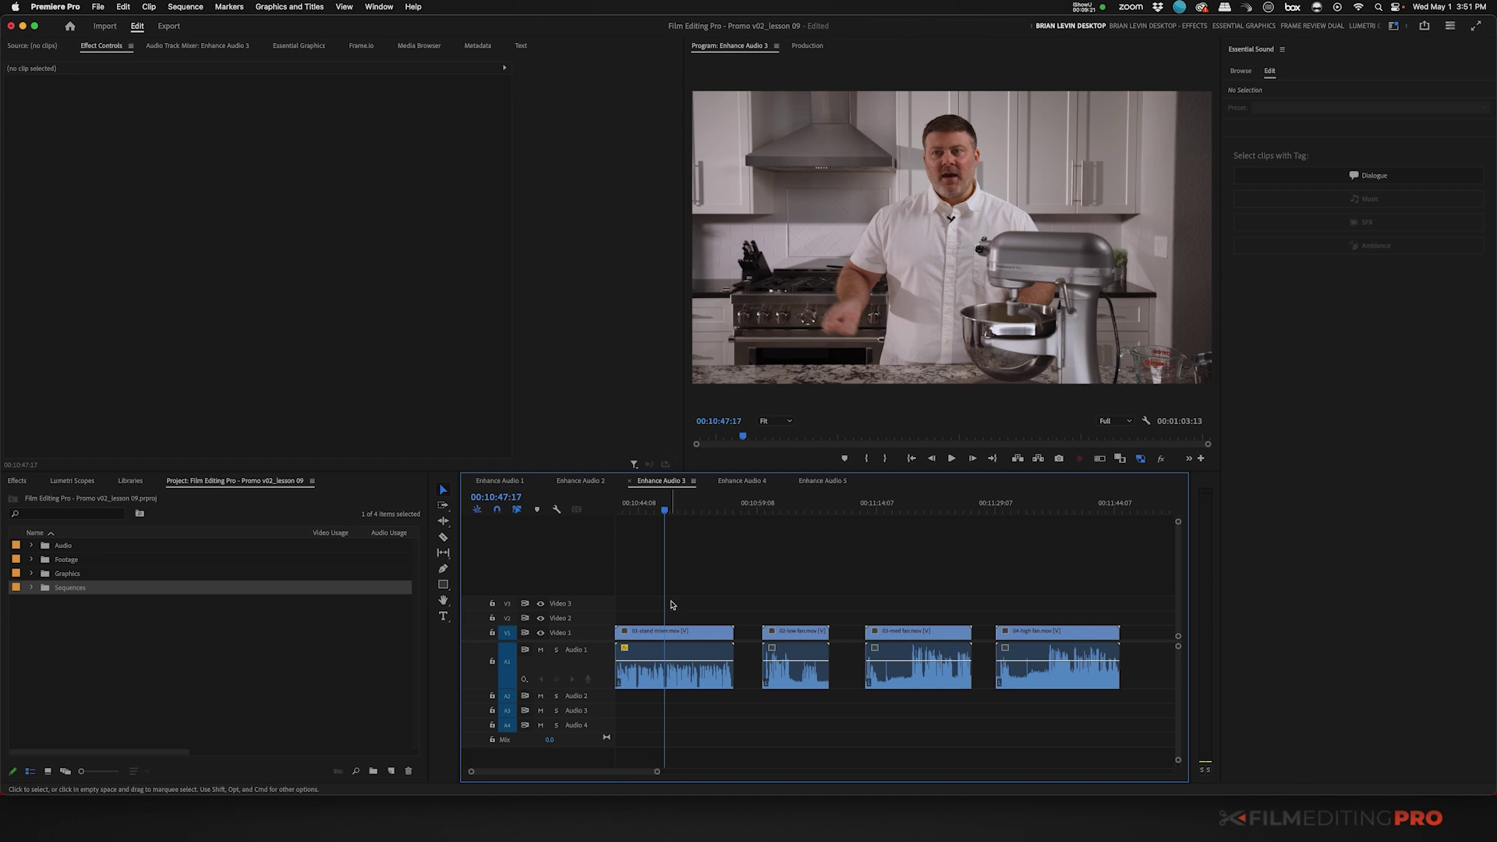
left_click(675, 631)
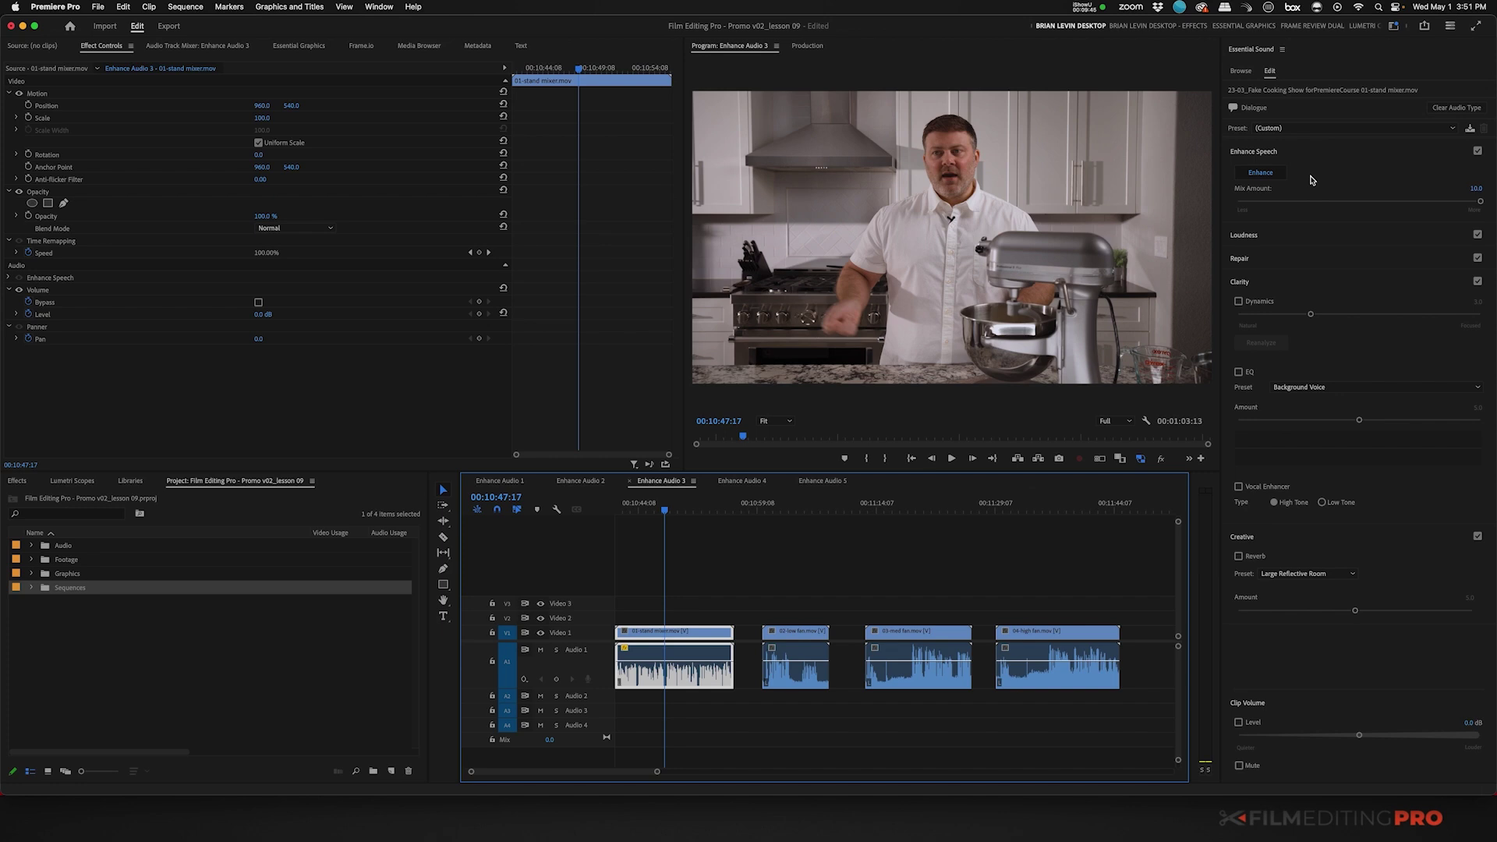
key("space")
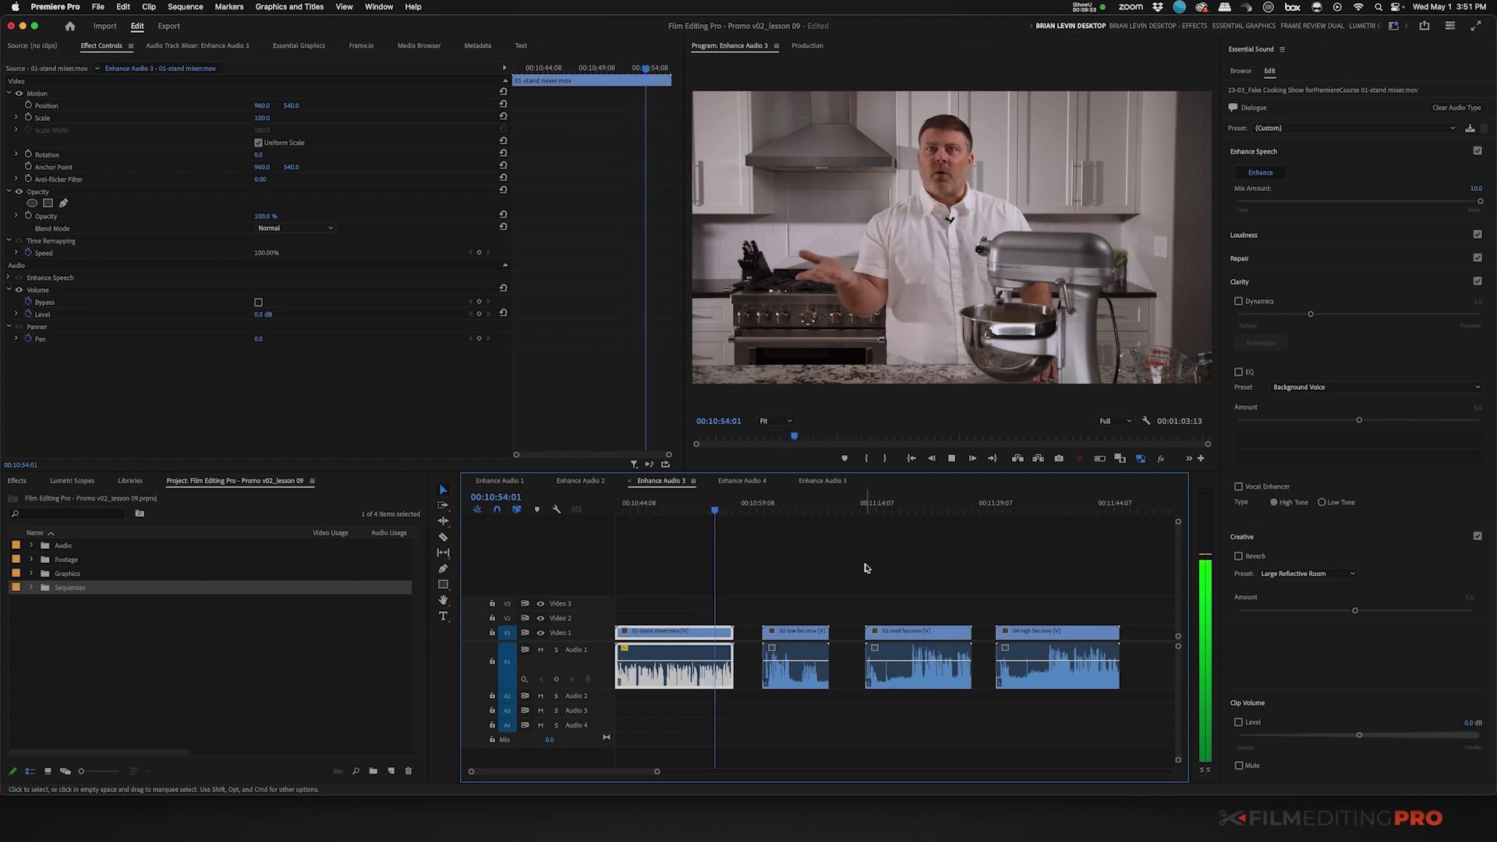
key("space")
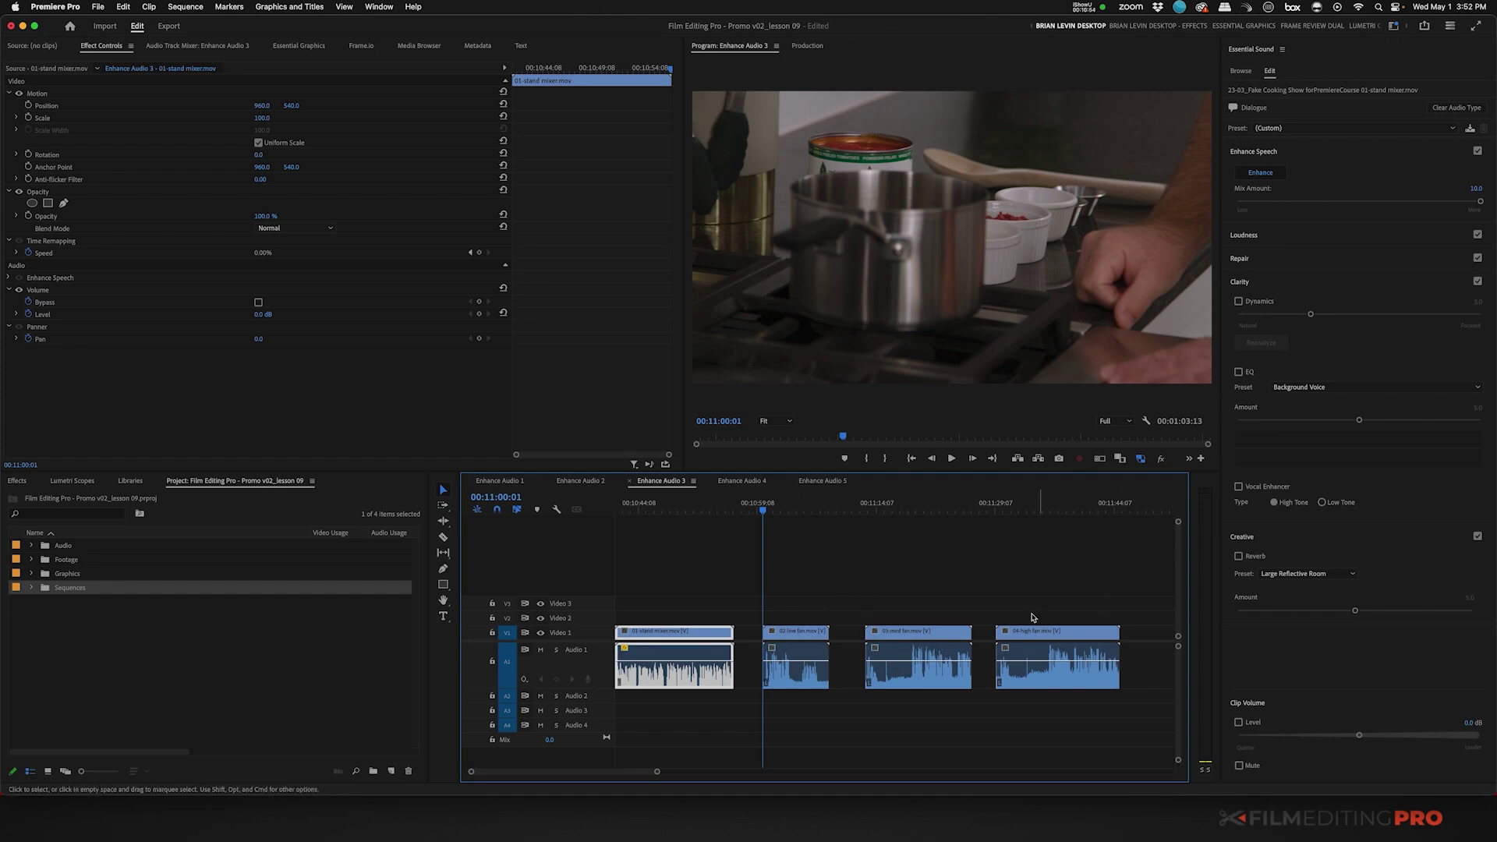
Play the 02-low fan clip to hear its original audio
left_click(813, 616)
key("space")
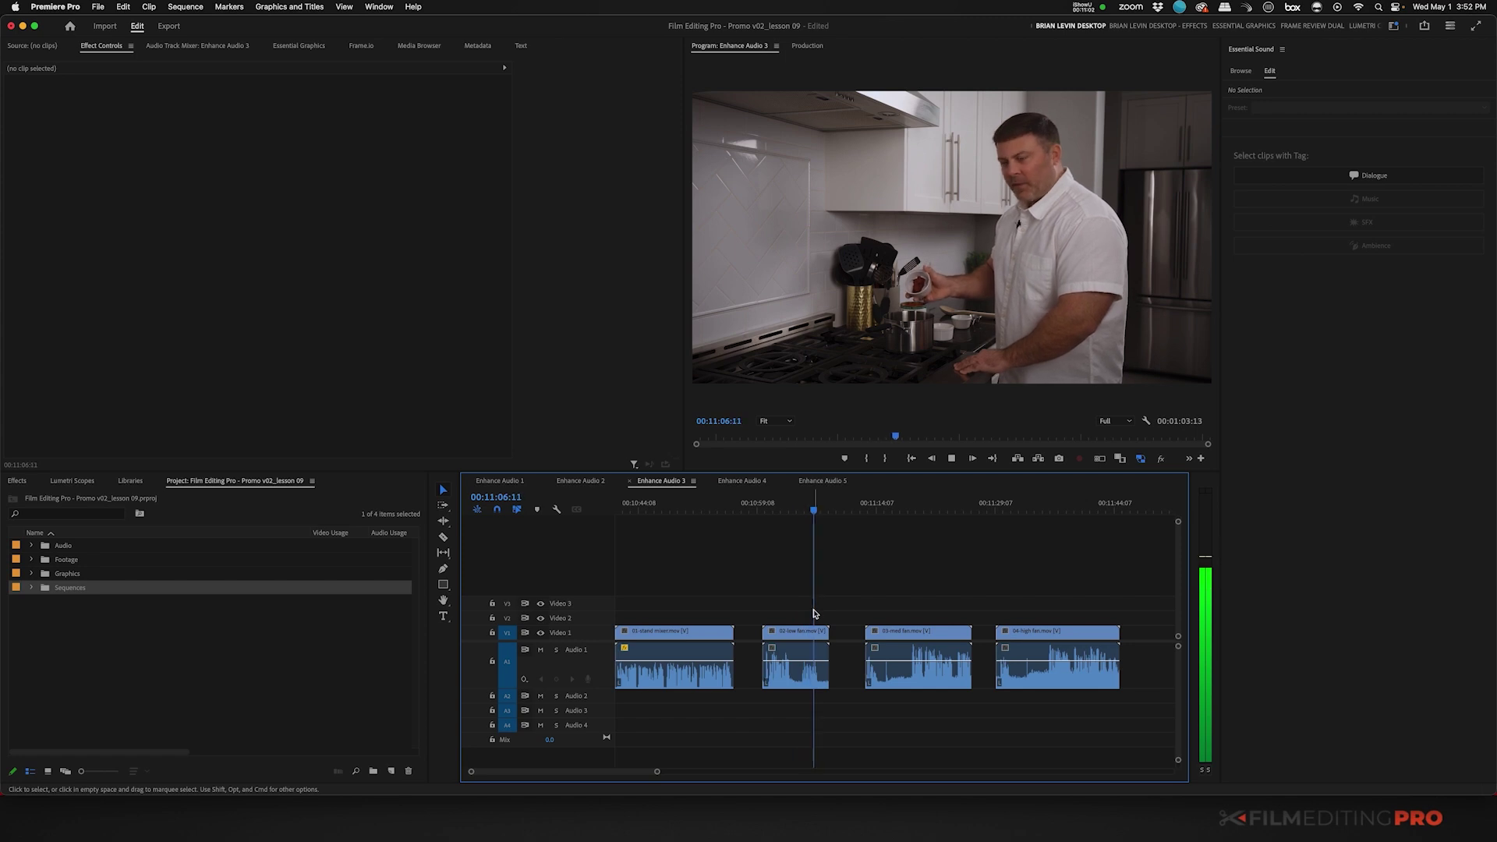
key("space")
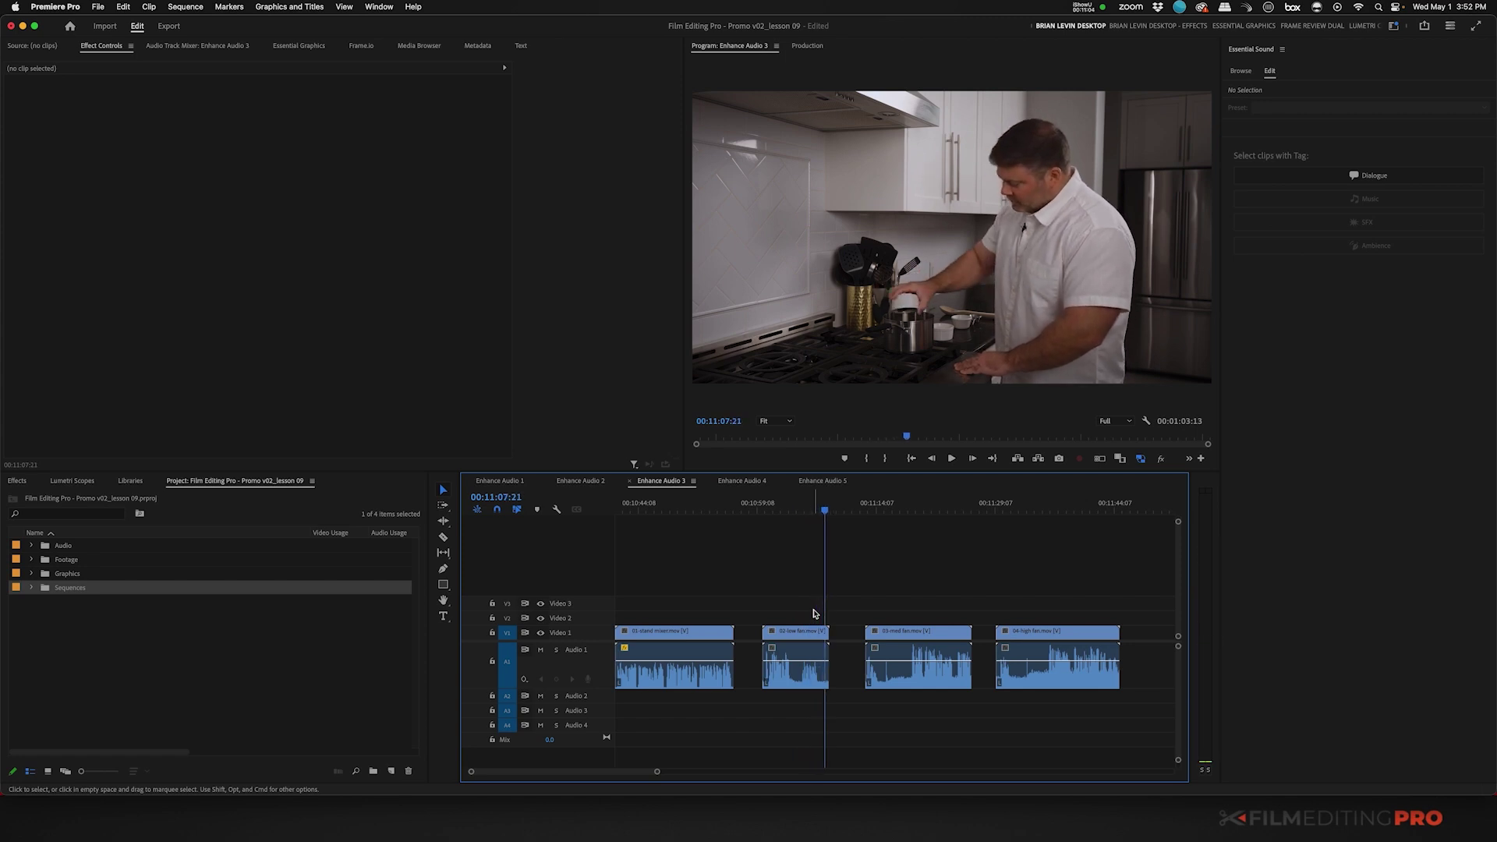
Tag the 02-low fan clip as Dialogue and apply Enhance Speech to it
left_click(817, 633)
key("Up")
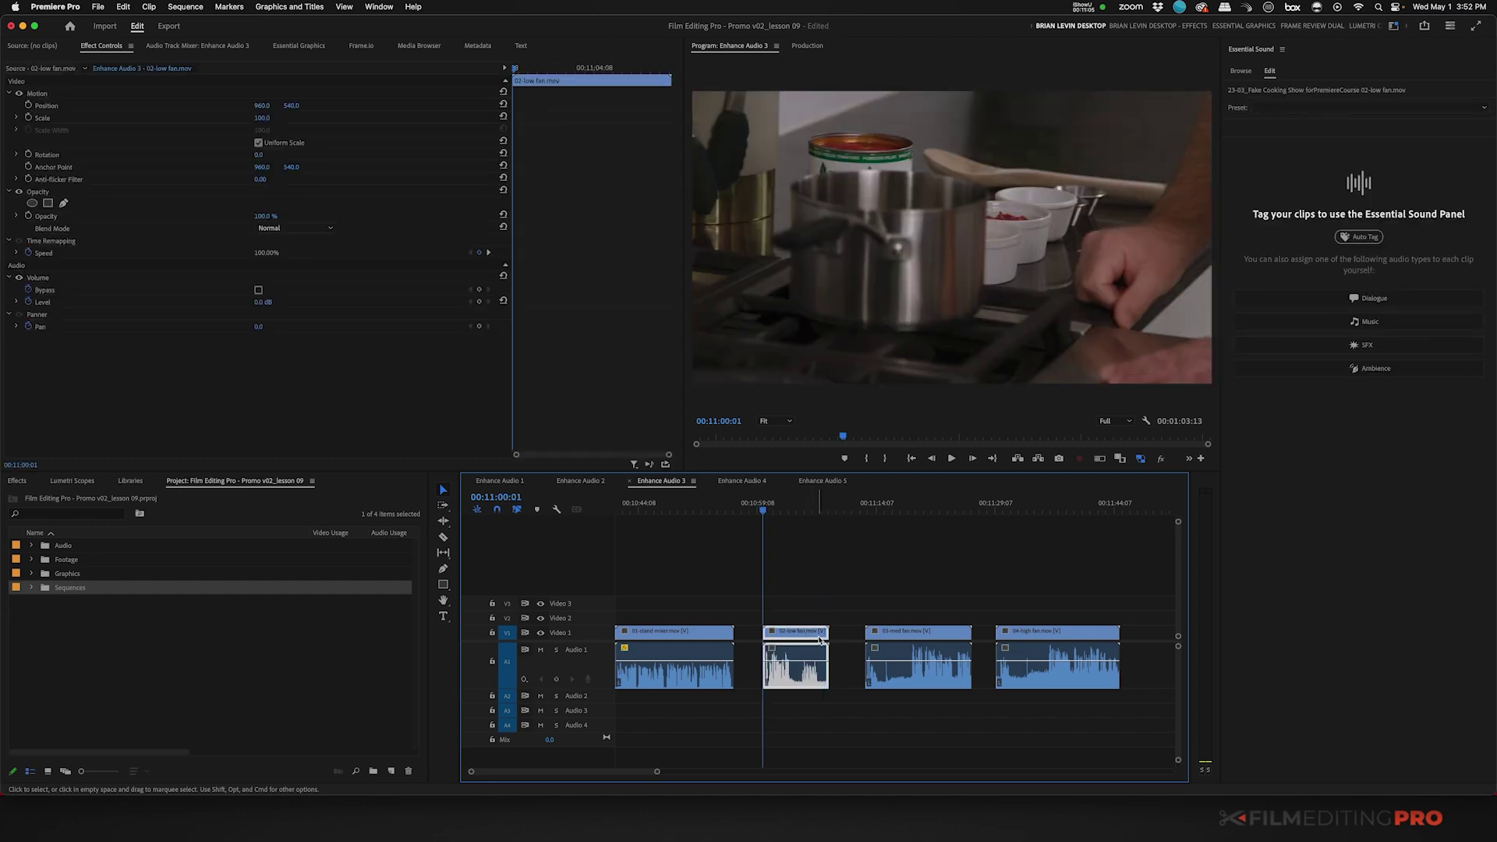
left_click(1285, 301)
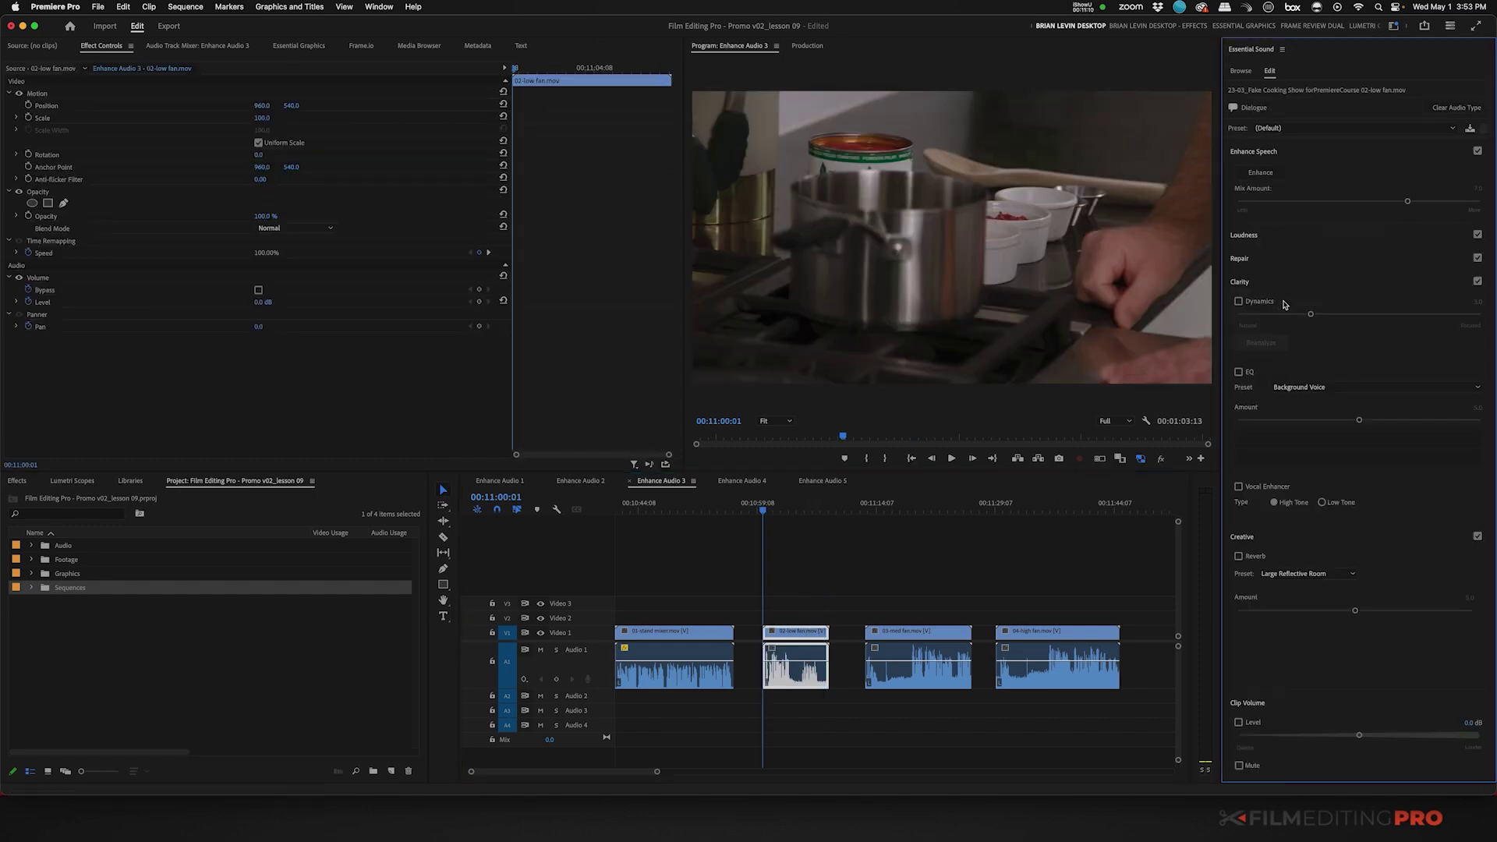
left_click(1261, 173)
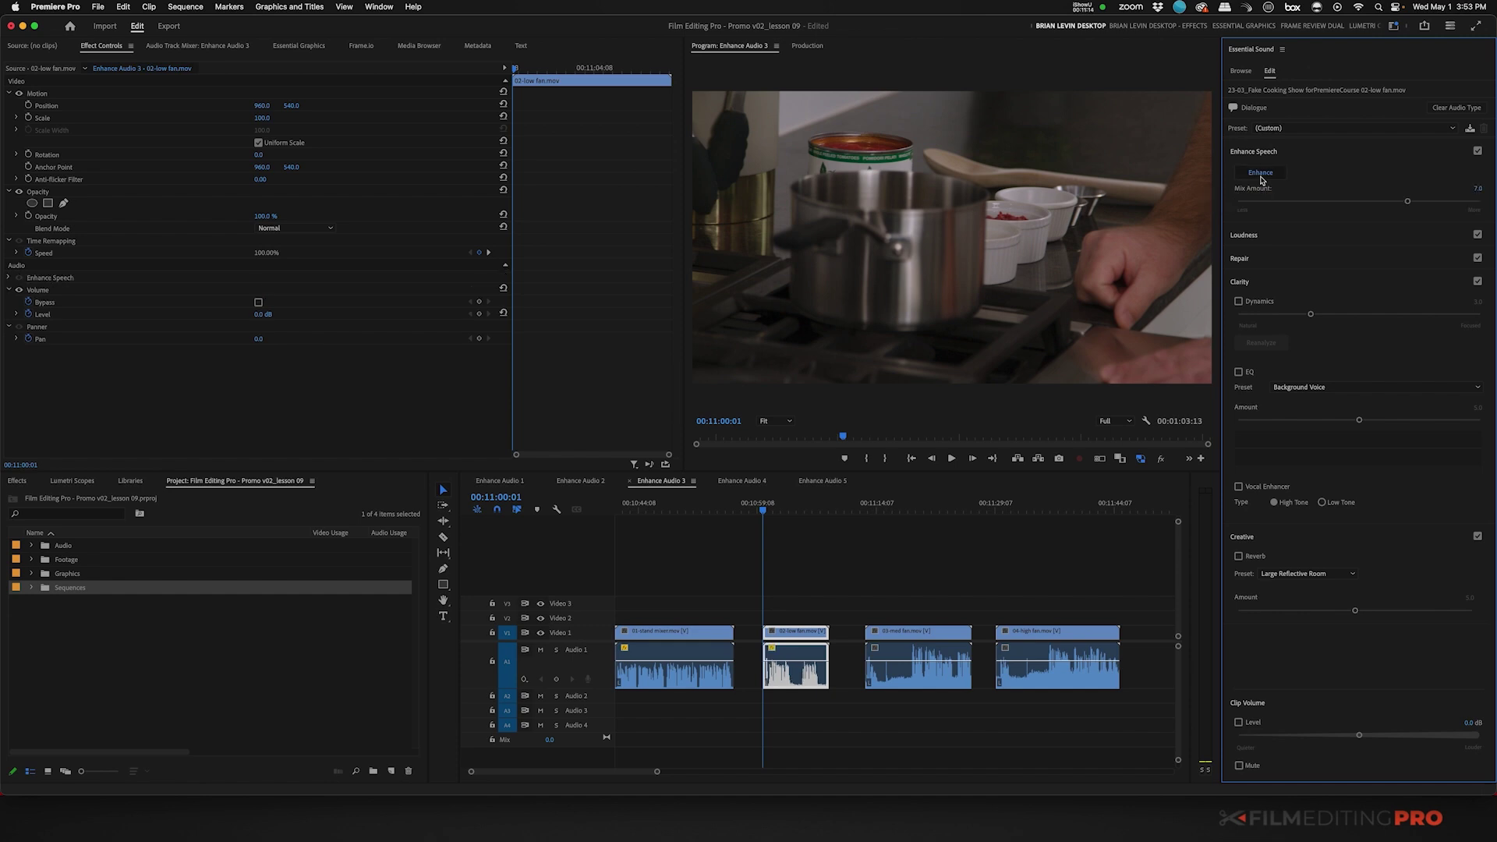
Tag the 03-med fan and 04-high fan clips together as Dialogue and apply Enhance Speech to both
left_click_drag(914, 586, 1058, 651)
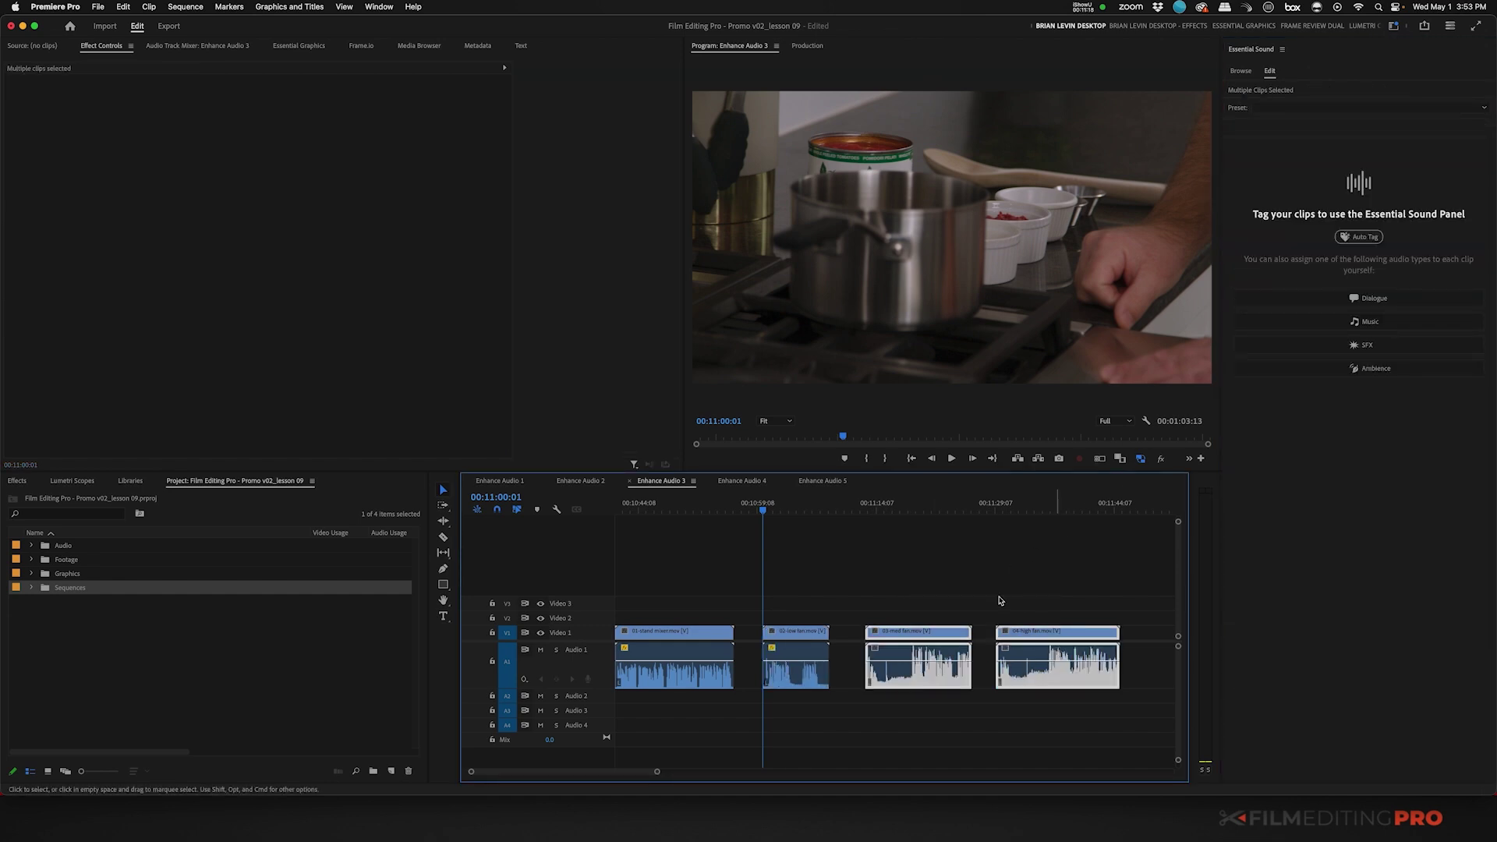
left_click(1354, 301)
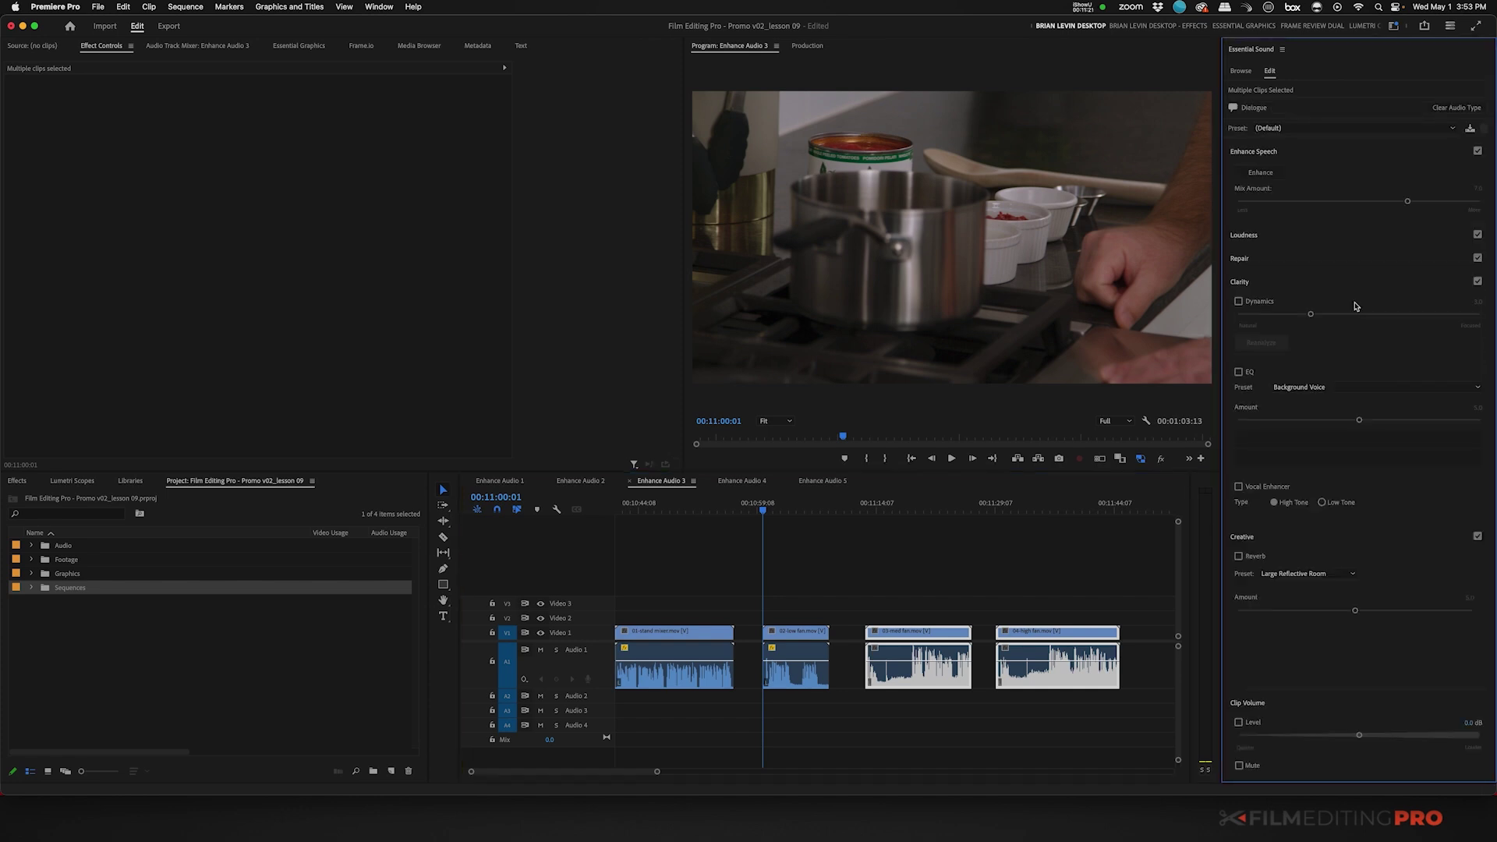
left_click(1261, 173)
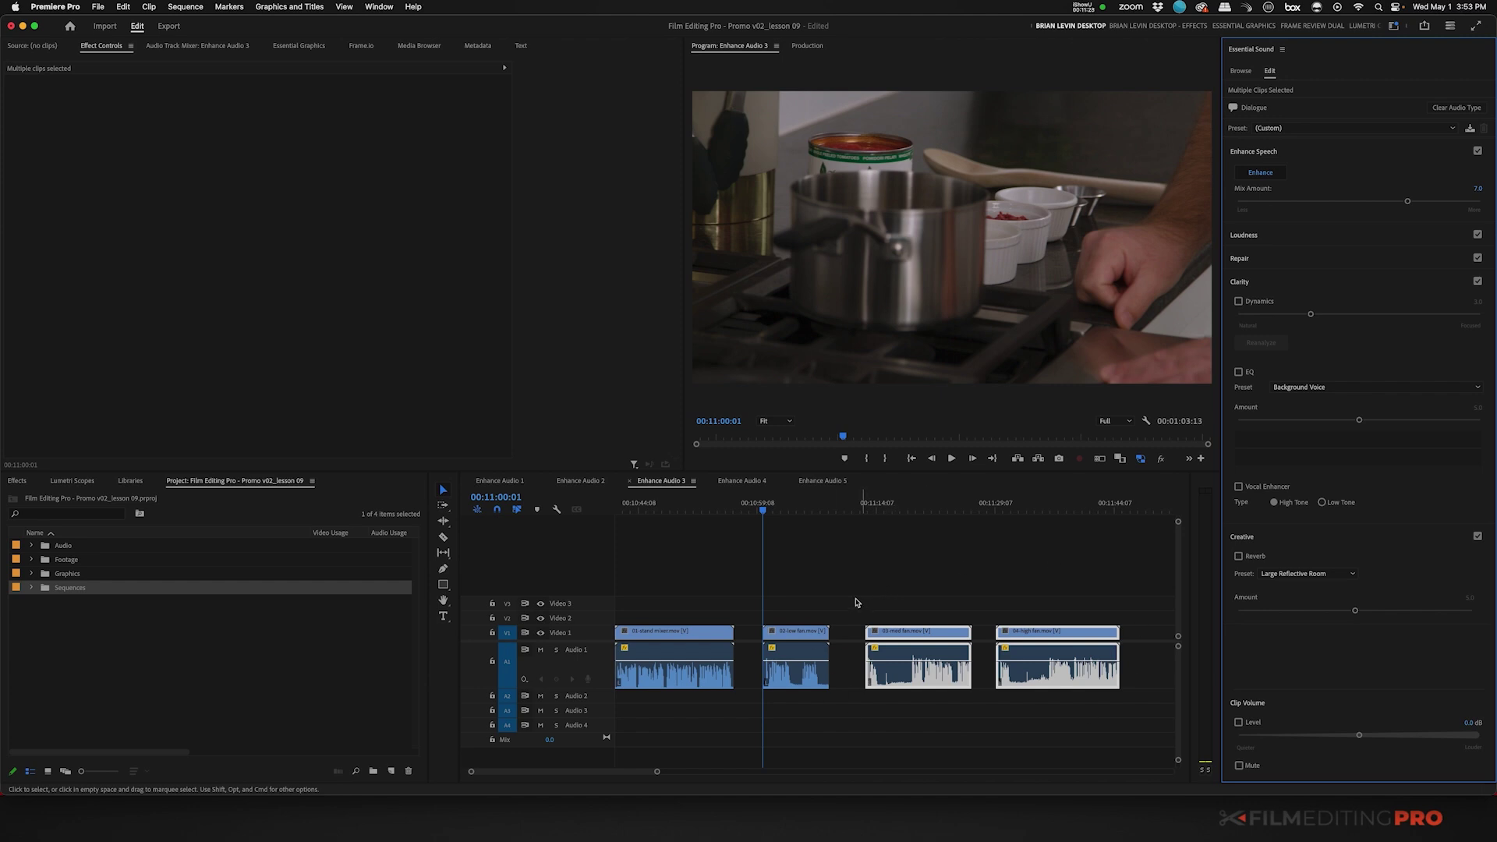
Play the enhanced 02-low fan clip at the default mix amount
left_click(786, 591)
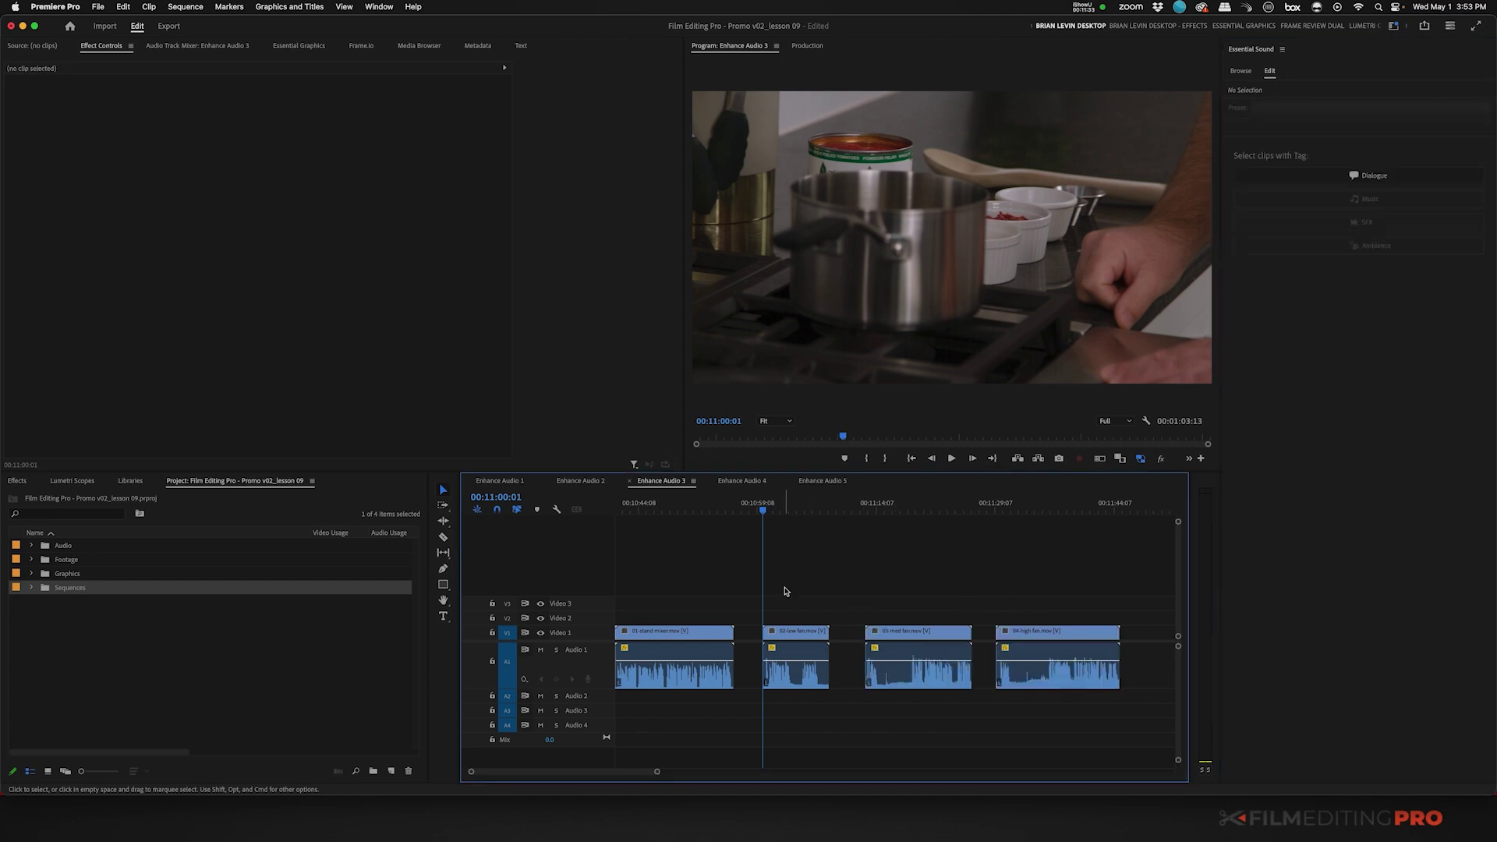
key("space")
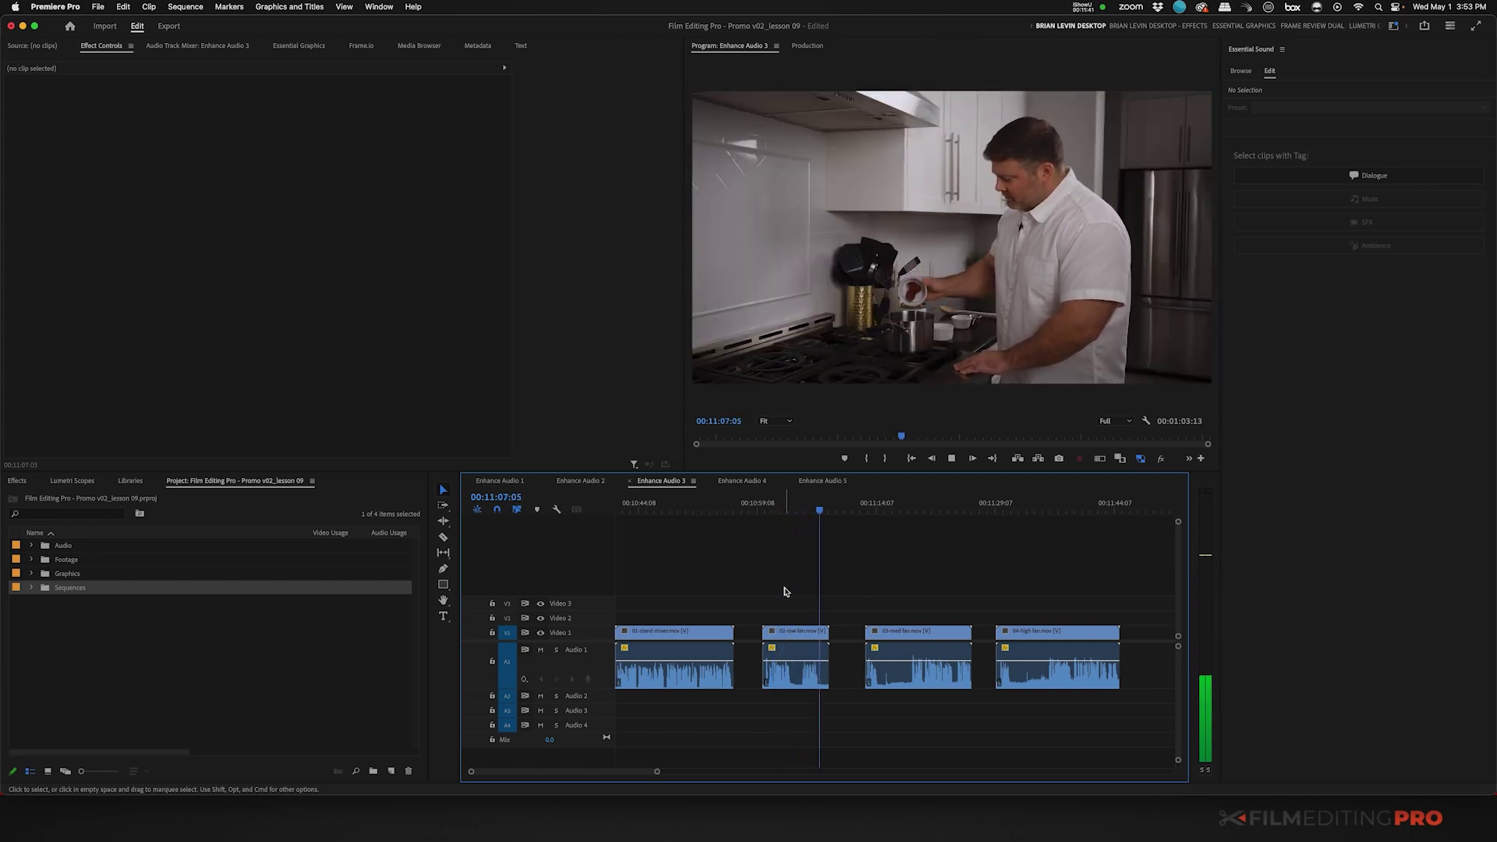
key("space")
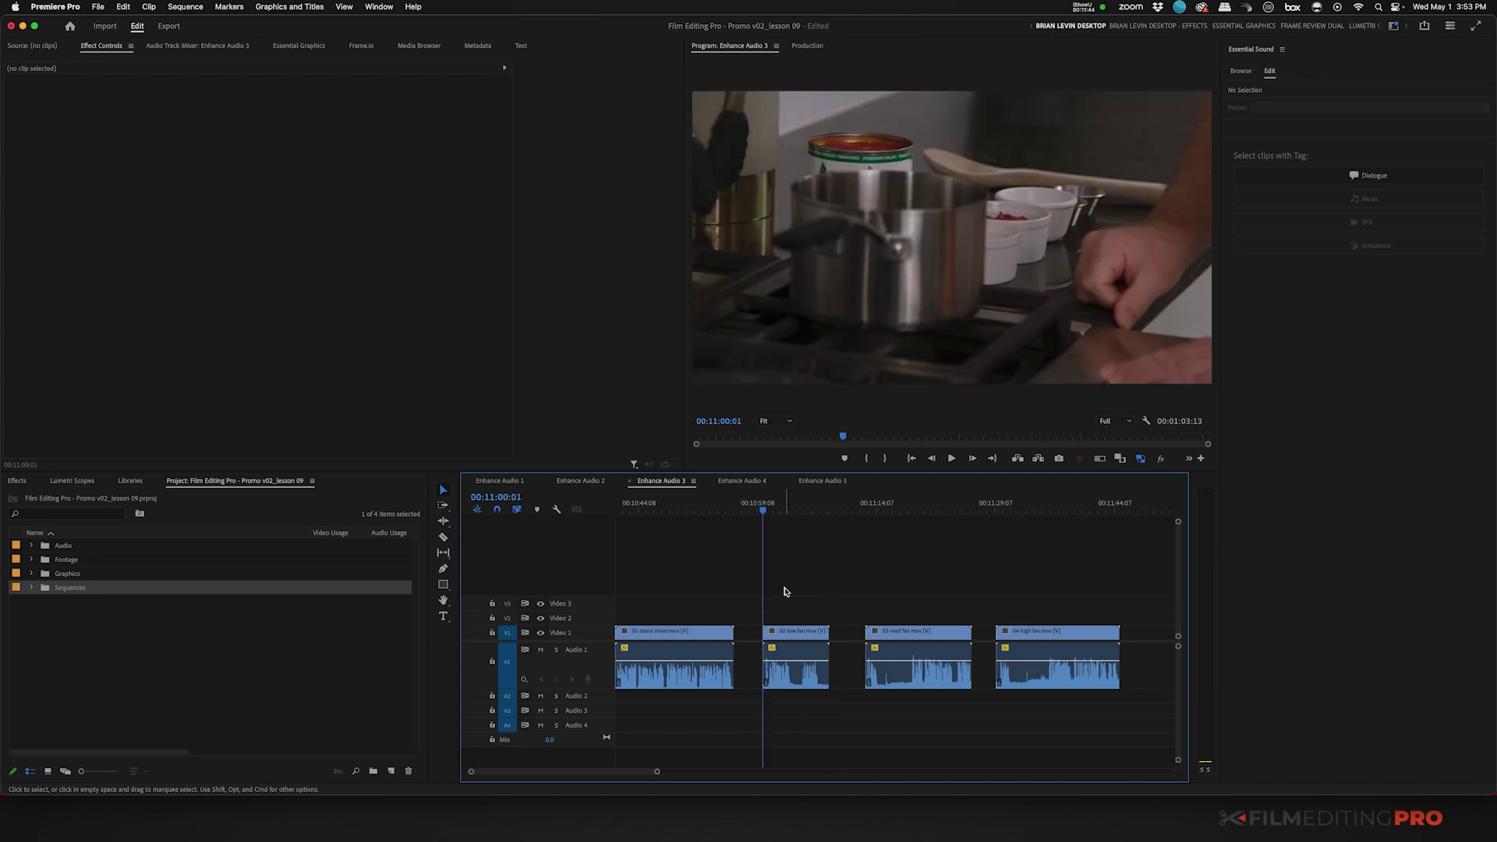
Set the 02-low fan clip's Enhance Speech Mix Amount to 10.0 and play it from its start
left_click(808, 669)
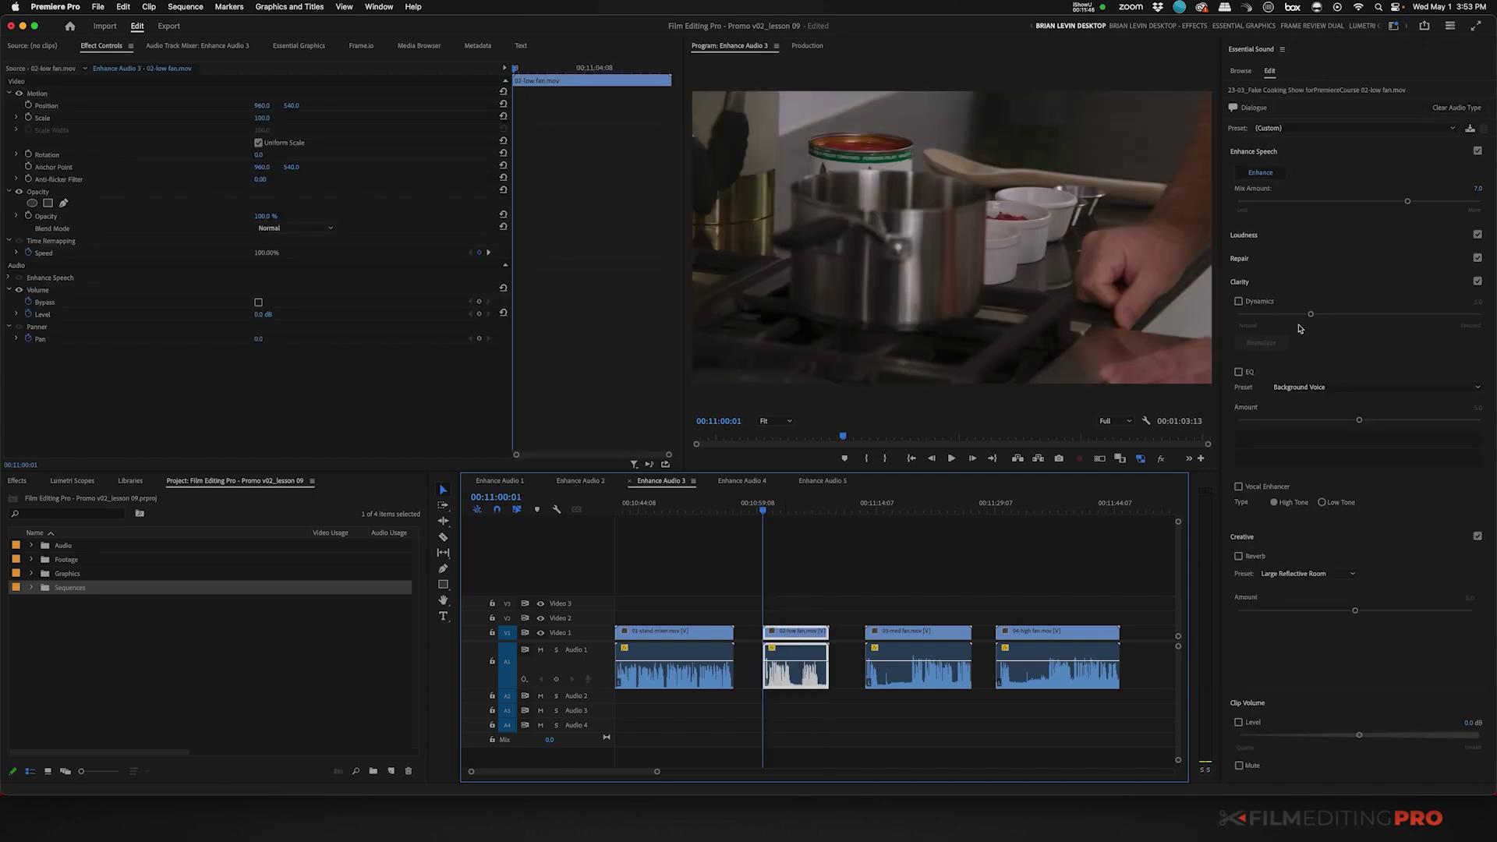
left_click_drag(1408, 205, 1472, 204)
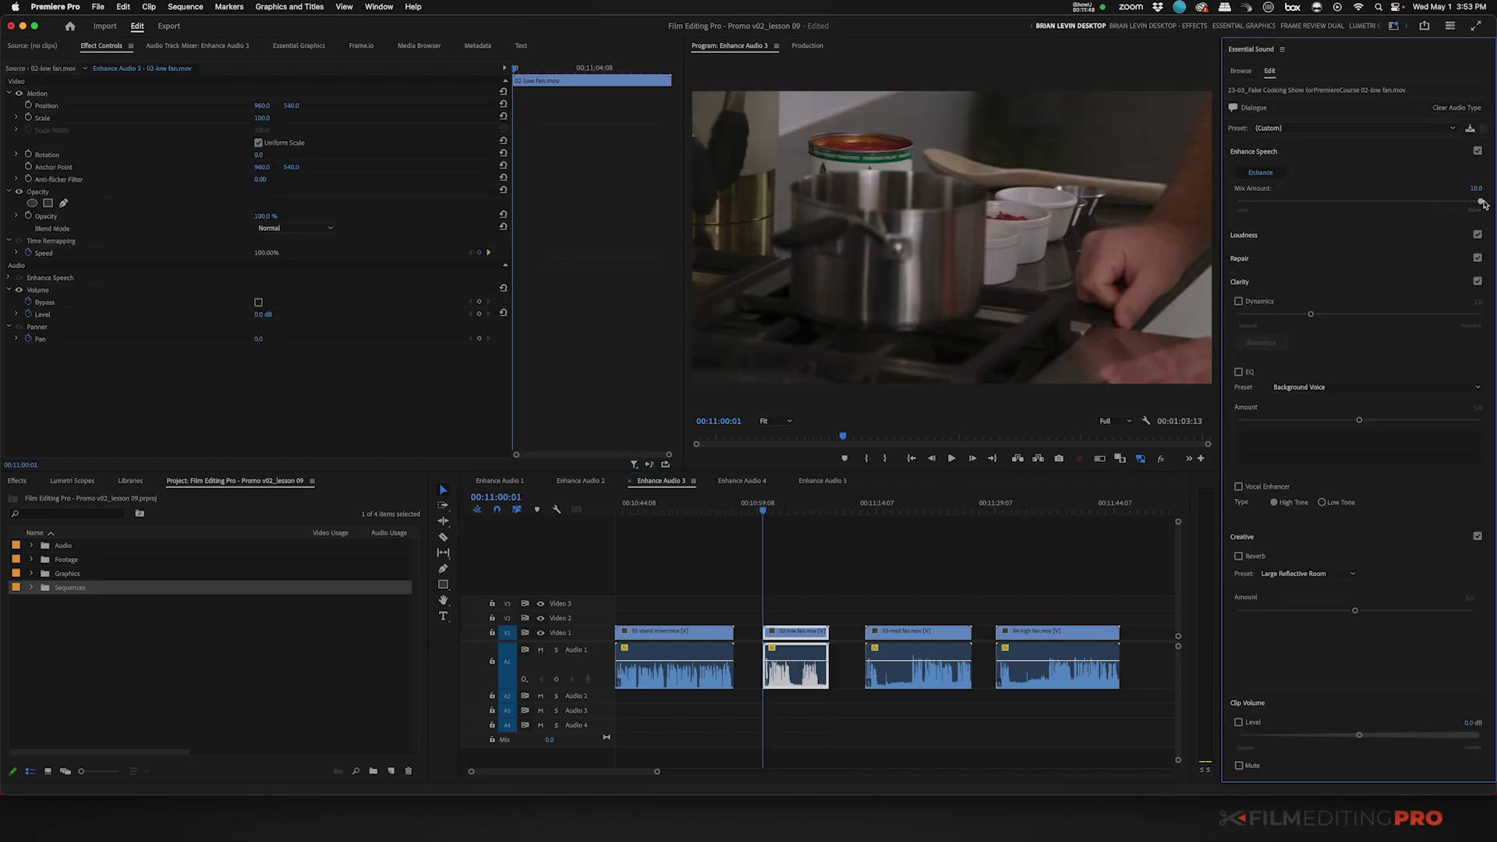
left_click(794, 619)
key("space")
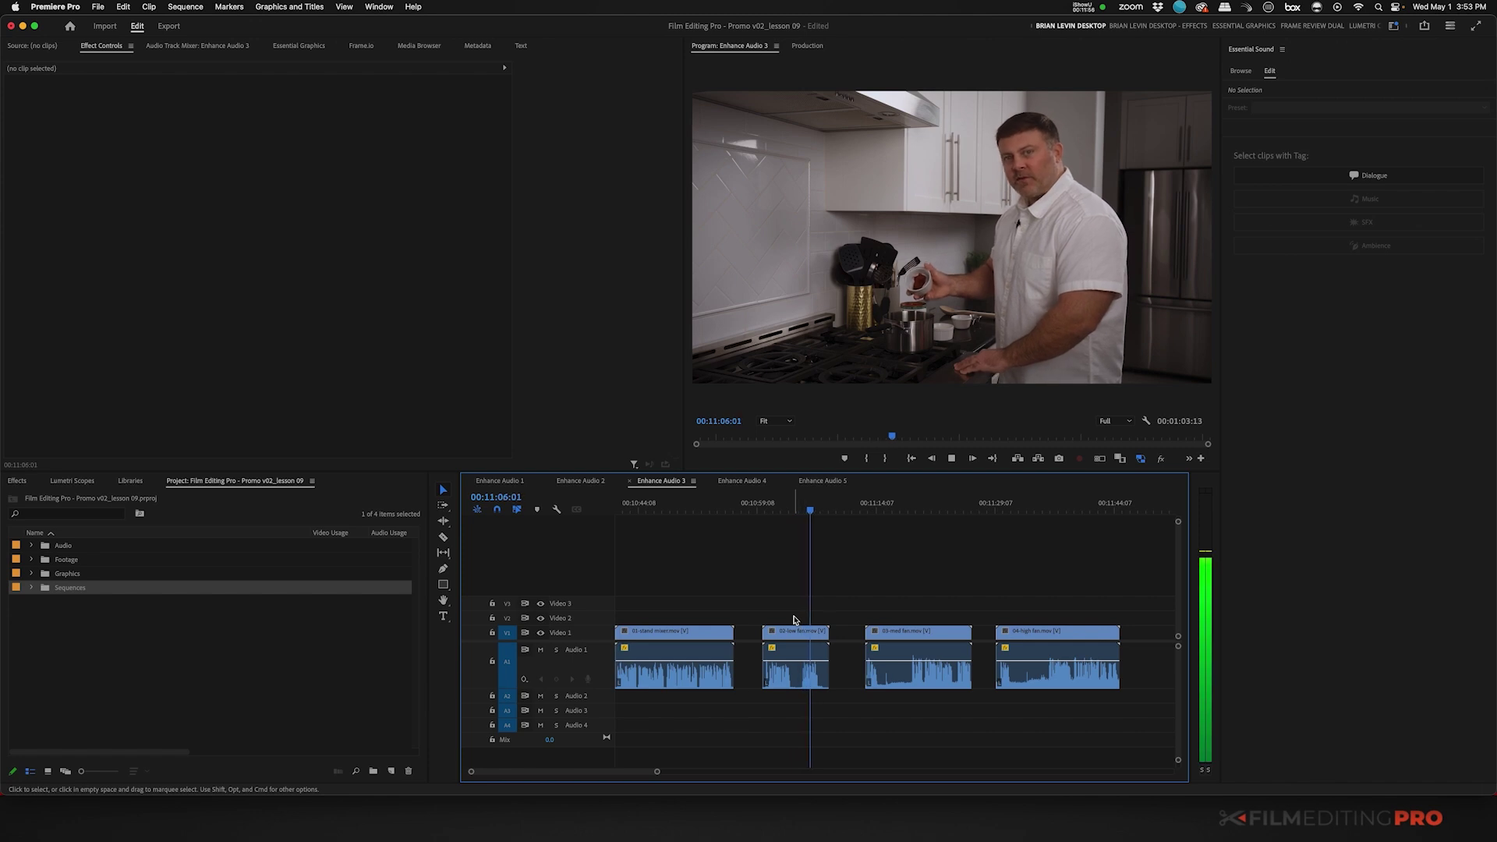
key("space")
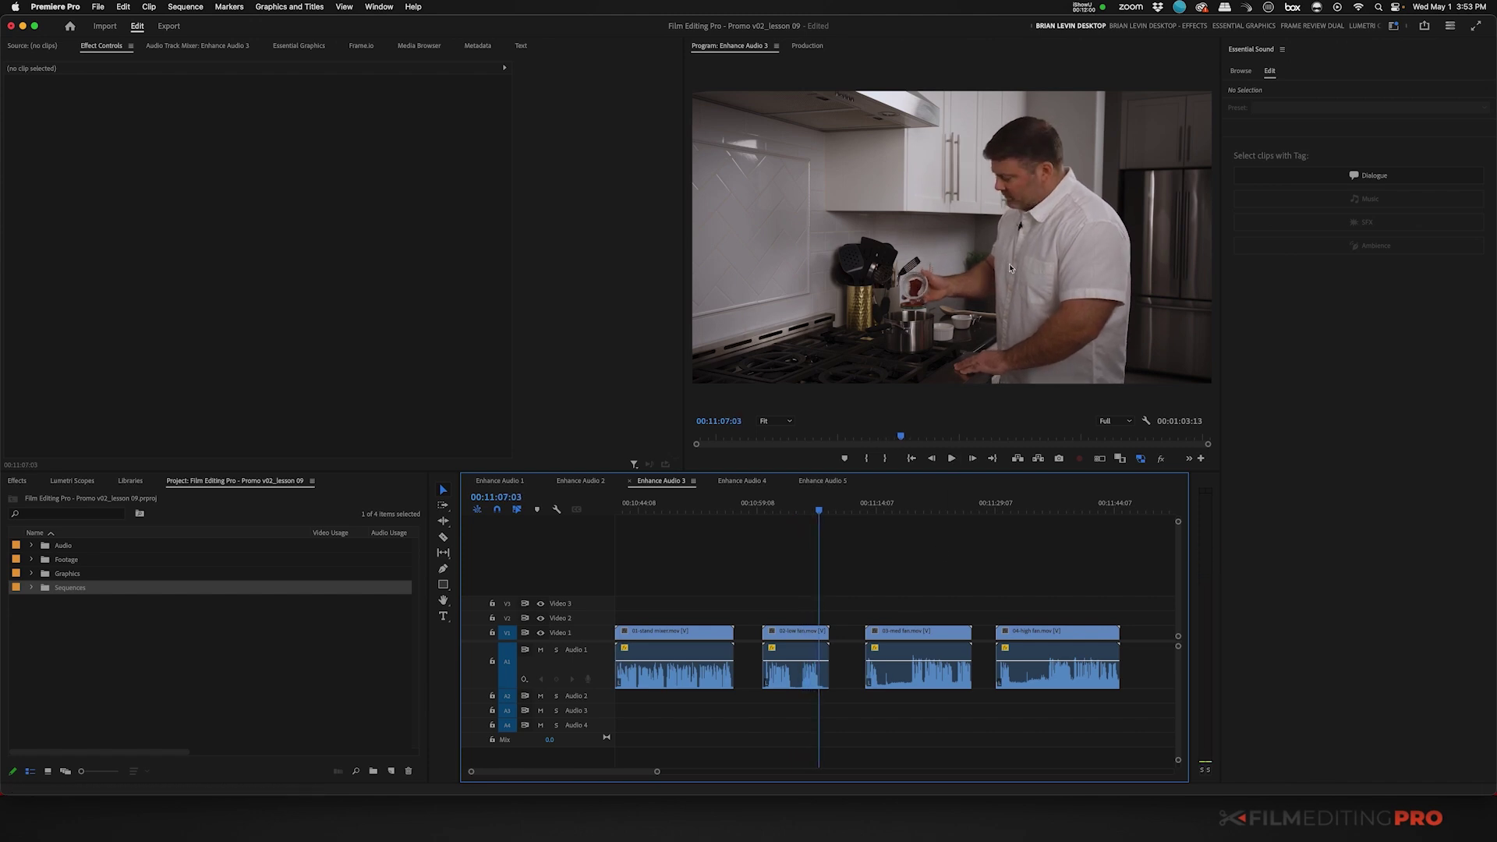
Go to the start of the 03-med fan clip and play its enhanced audio at the default mix amount
key("Down")
key("Down")
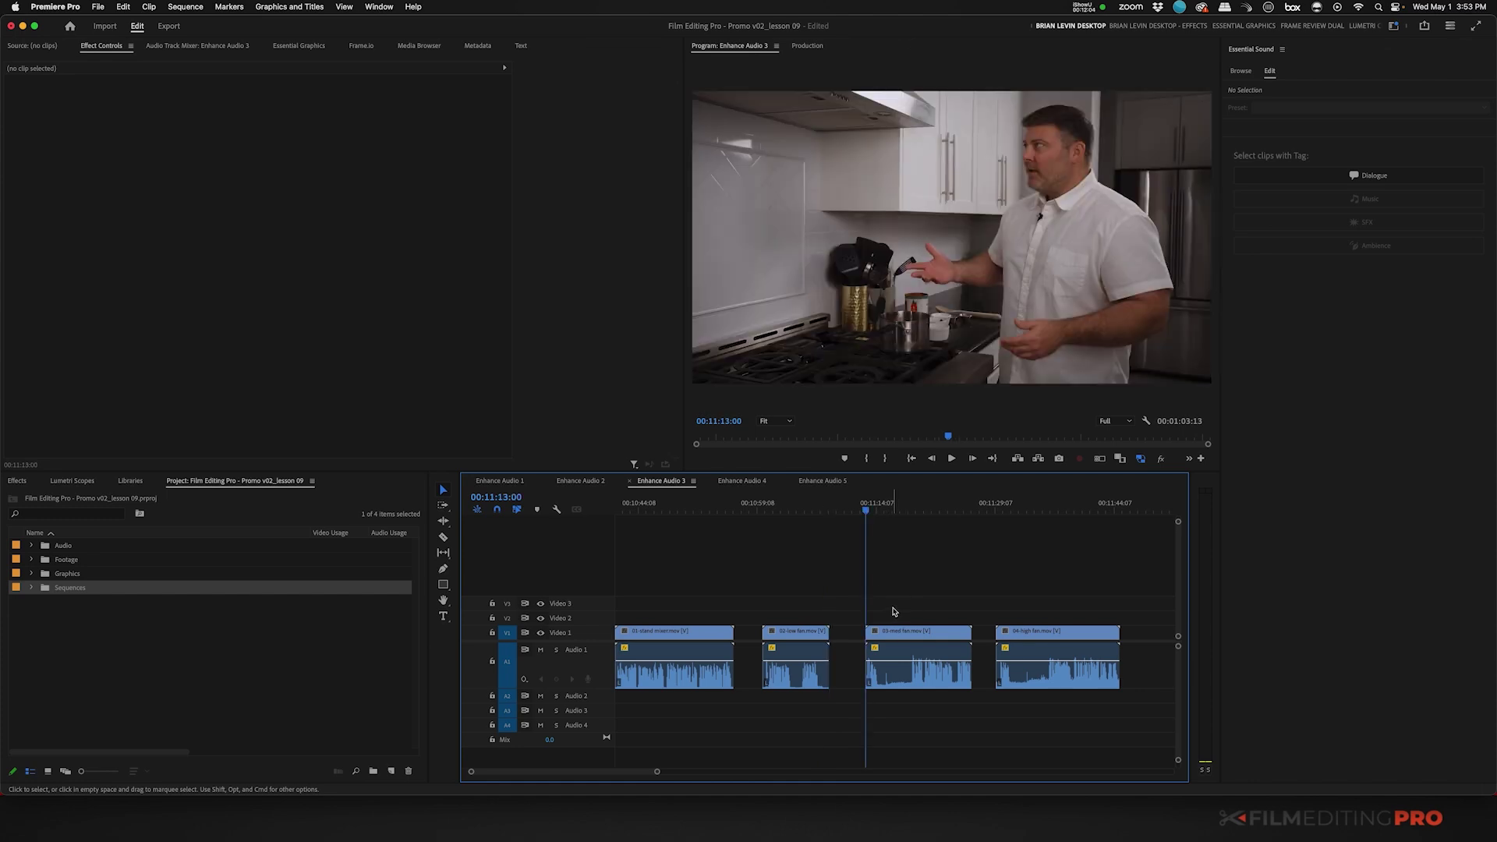
left_click(919, 664)
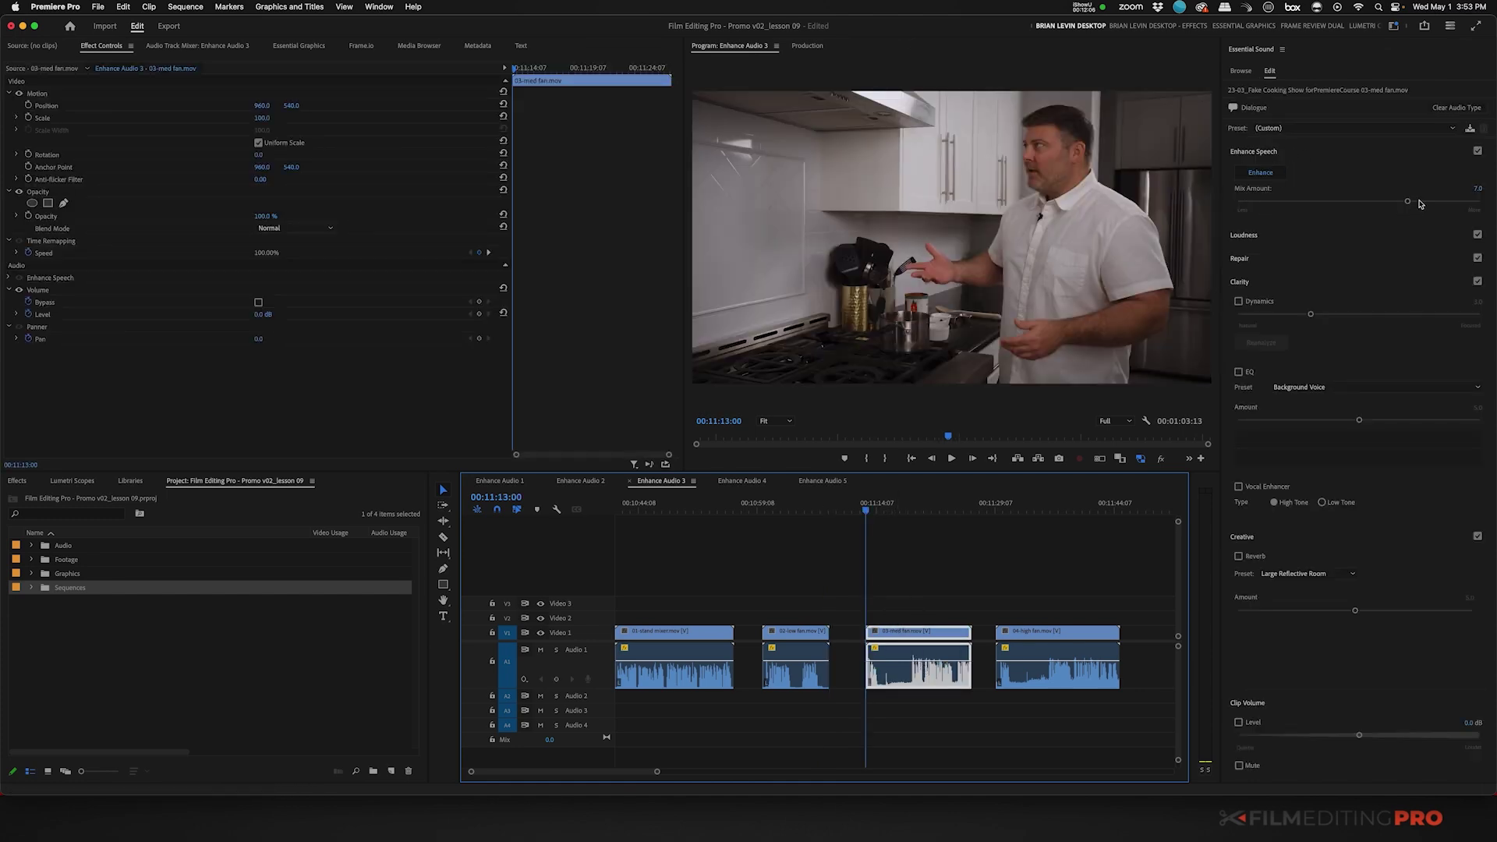
key("space")
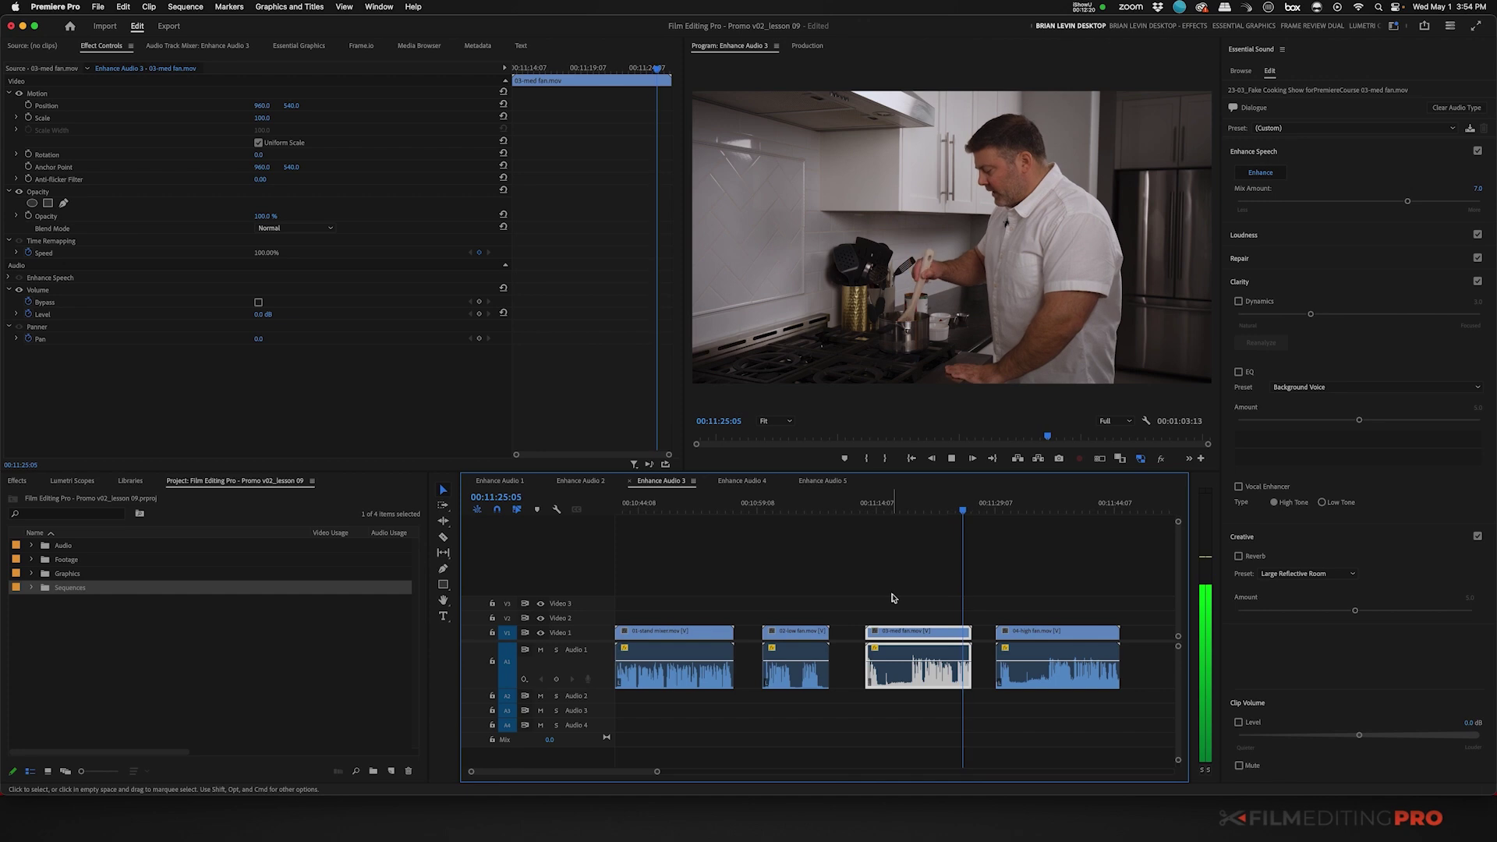
key("space")
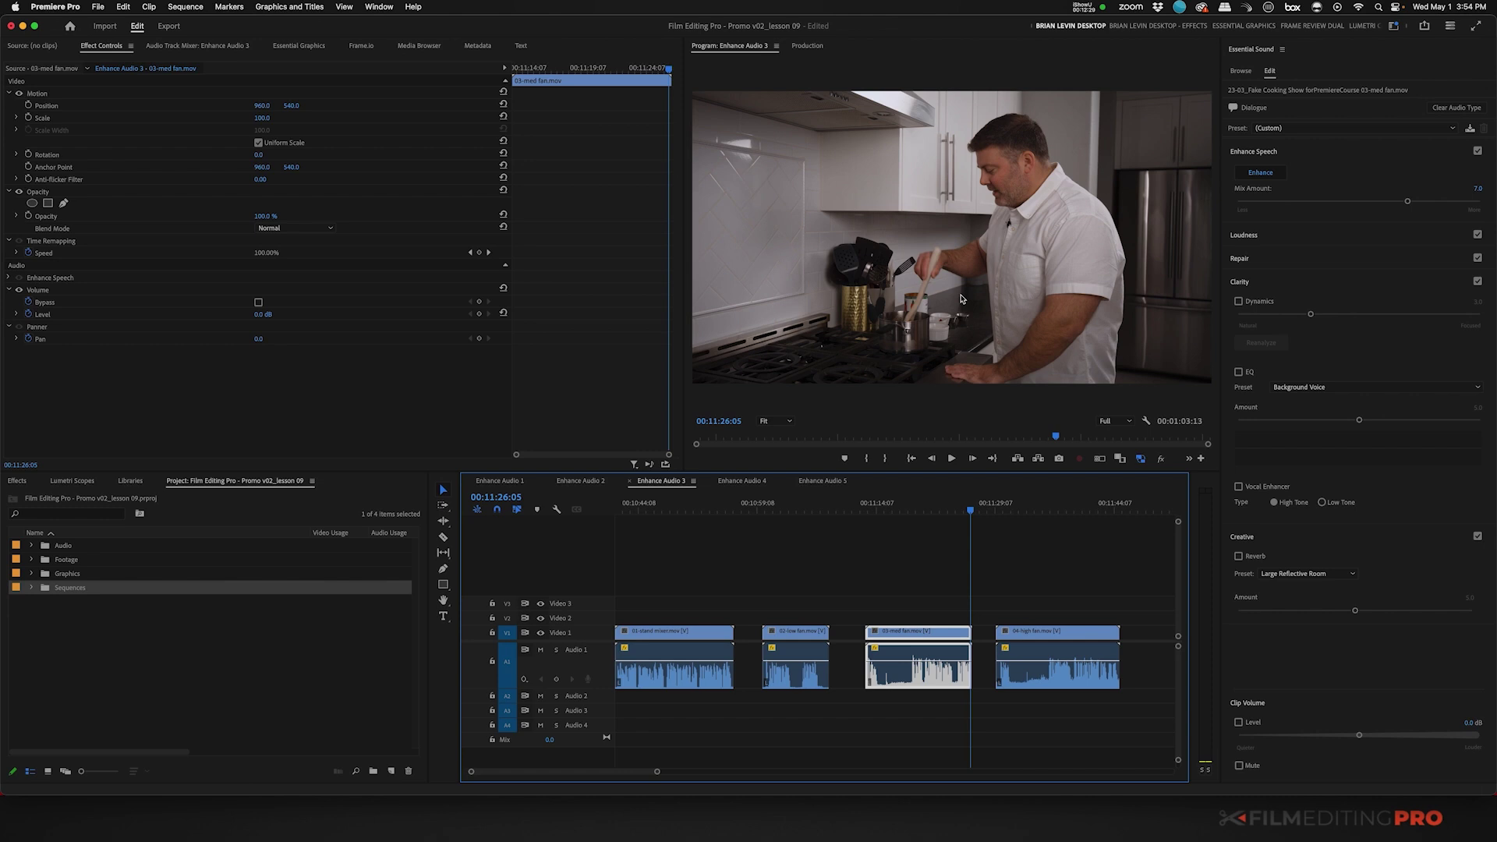
Set the 03-med fan clip's Enhance Speech Mix Amount to 10.0 and play it from its start
left_click_drag(1407, 205, 1480, 202)
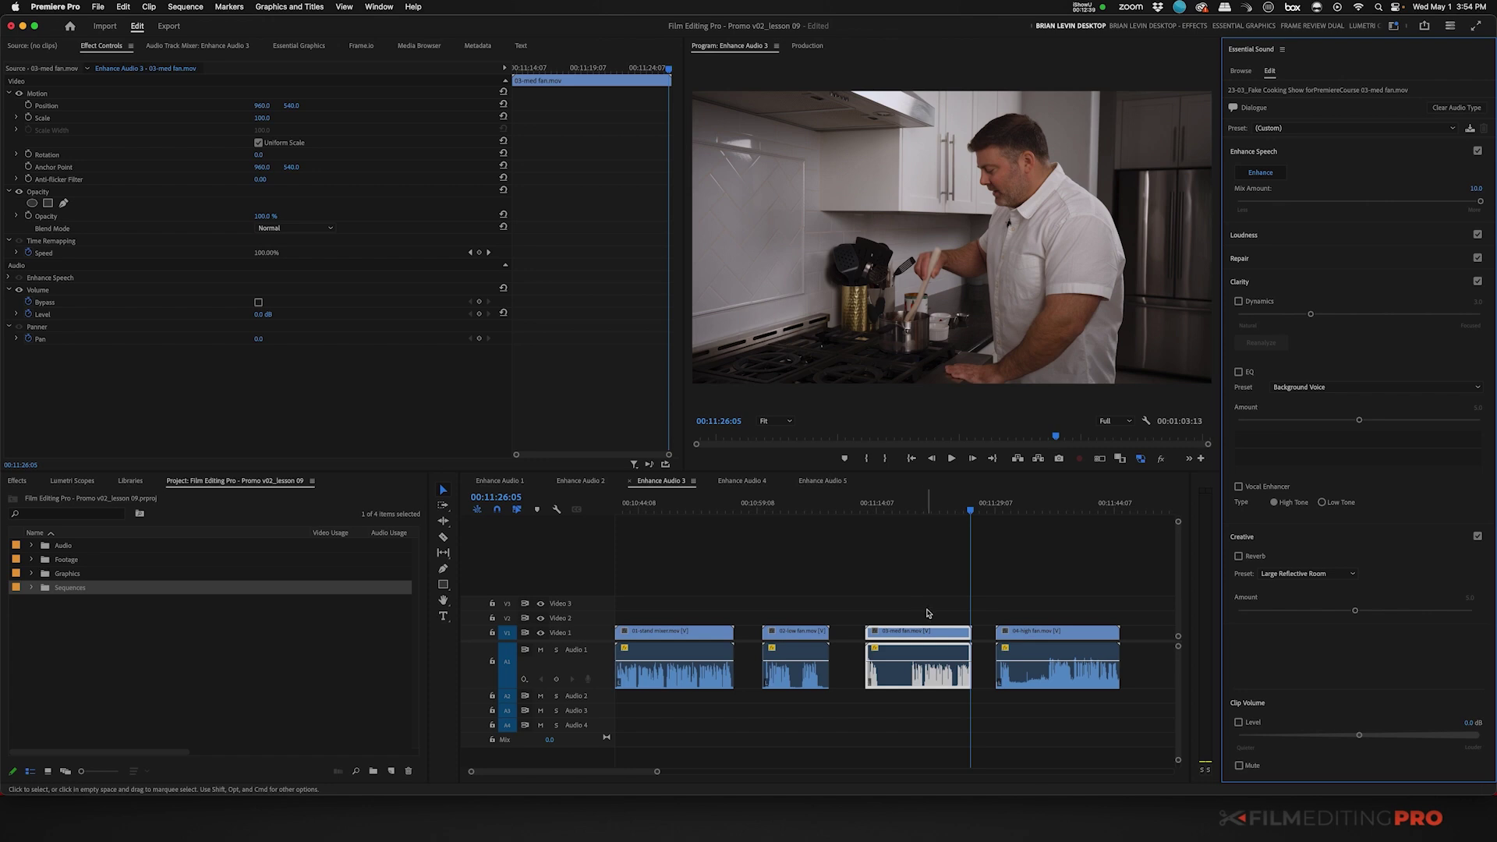
key("Up")
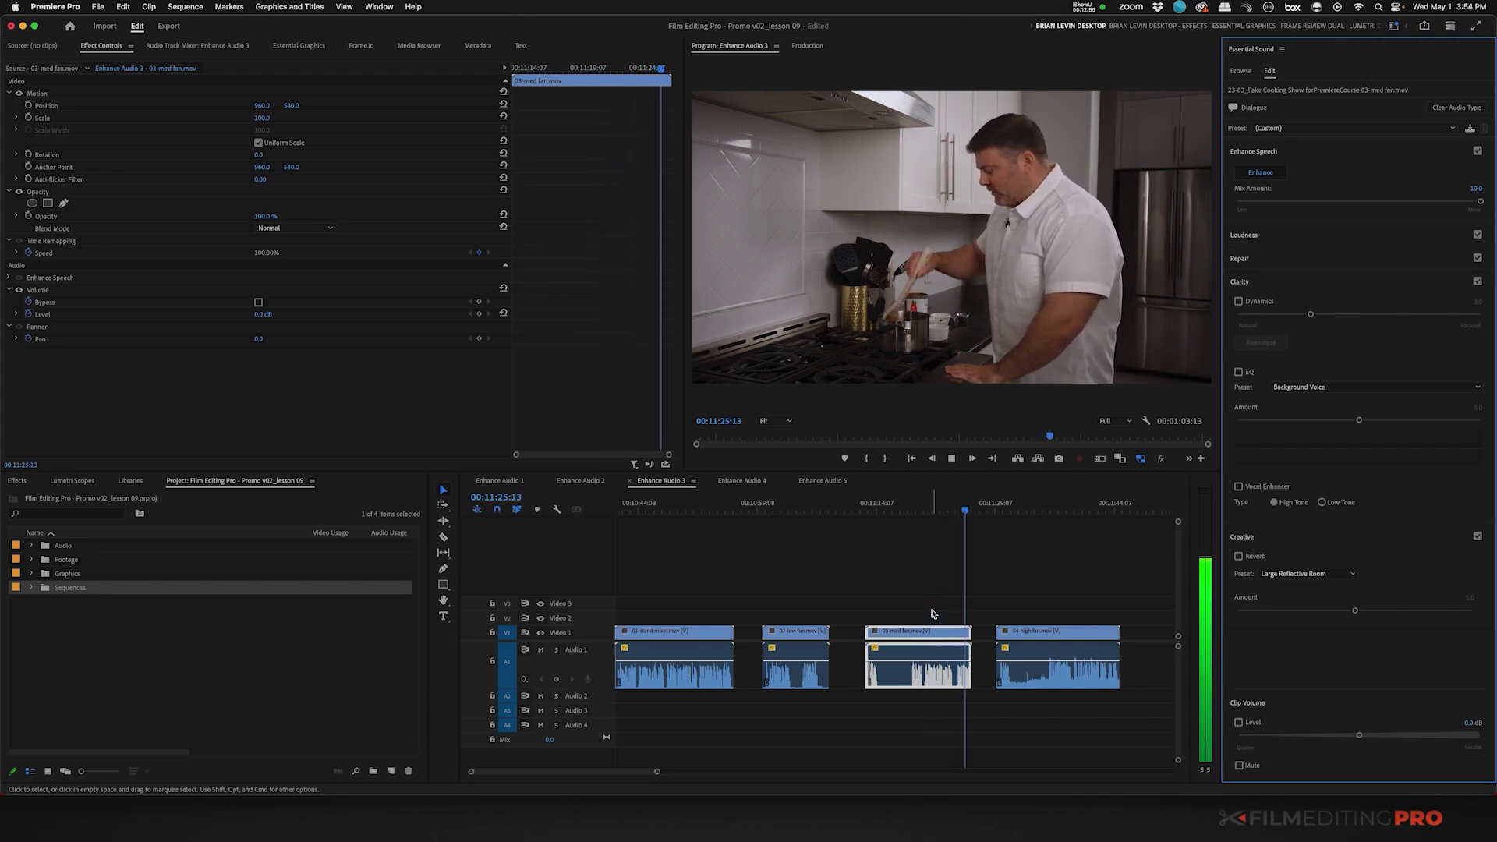
key("space")
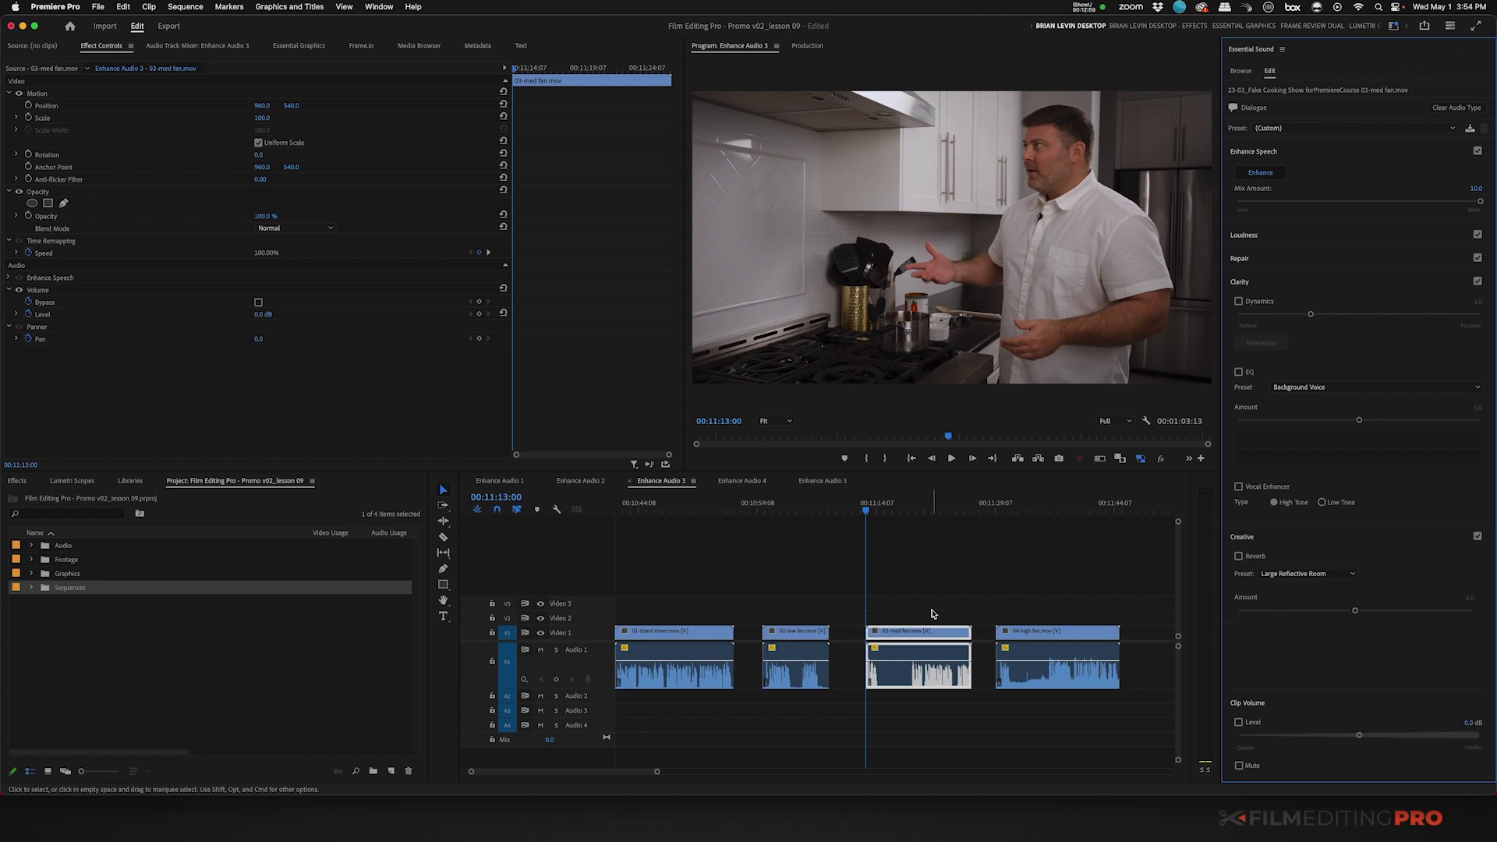
Set the 03-med fan clip's Mix Amount to 0.0, play it, and go to the start of the 04-high fan clip
left_click_drag(1256, 200, 1237, 201)
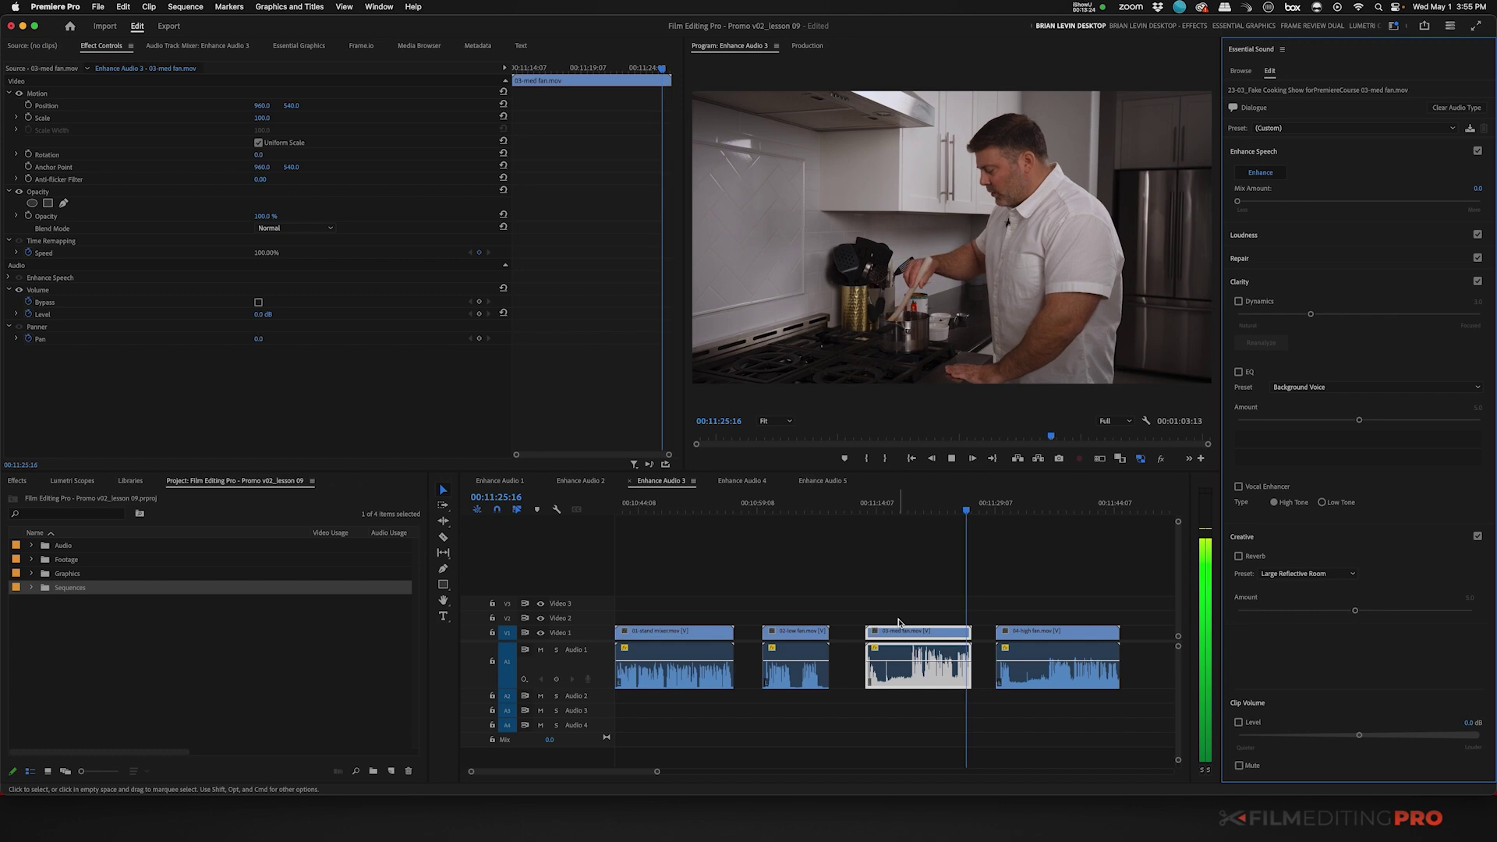
left_click(873, 670)
key("Down")
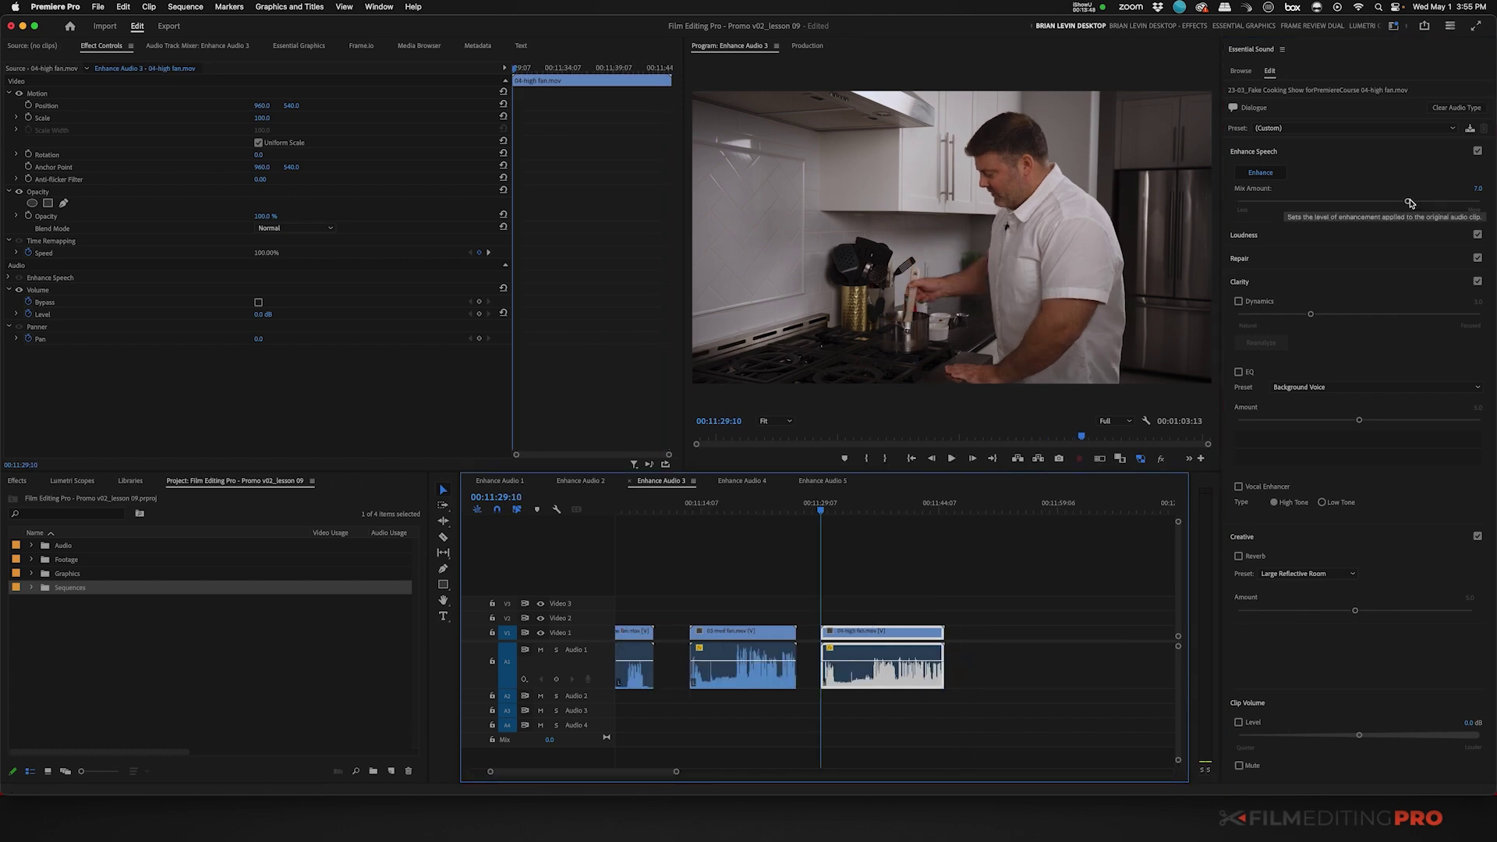
Set the 04-high fan clip's Enhance Speech Mix Amount to 0.0 and play the clip from its start
left_click_drag(1409, 203, 1325, 204)
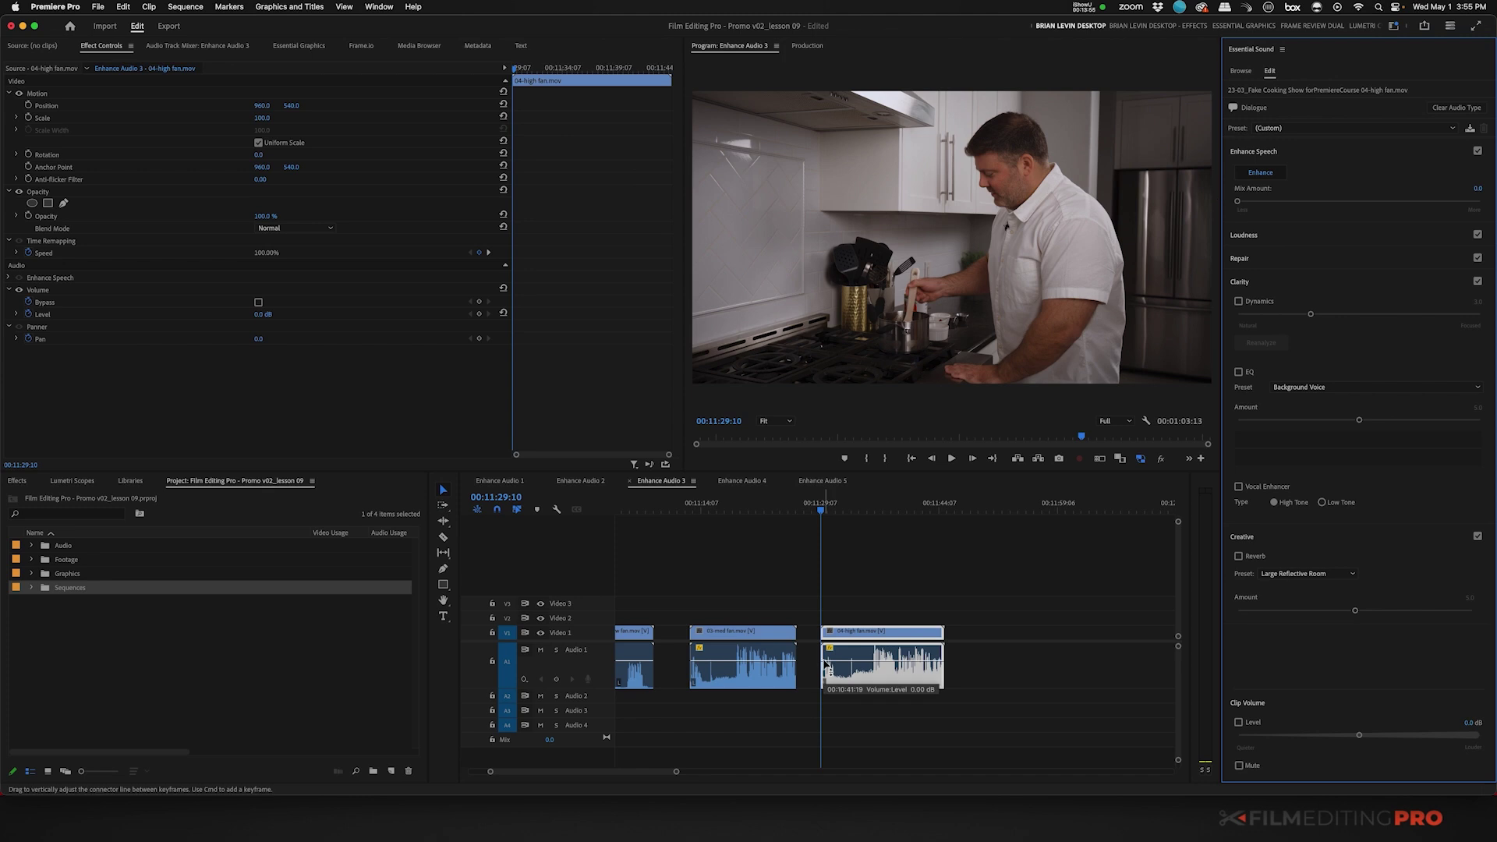
left_click(863, 610)
key("space")
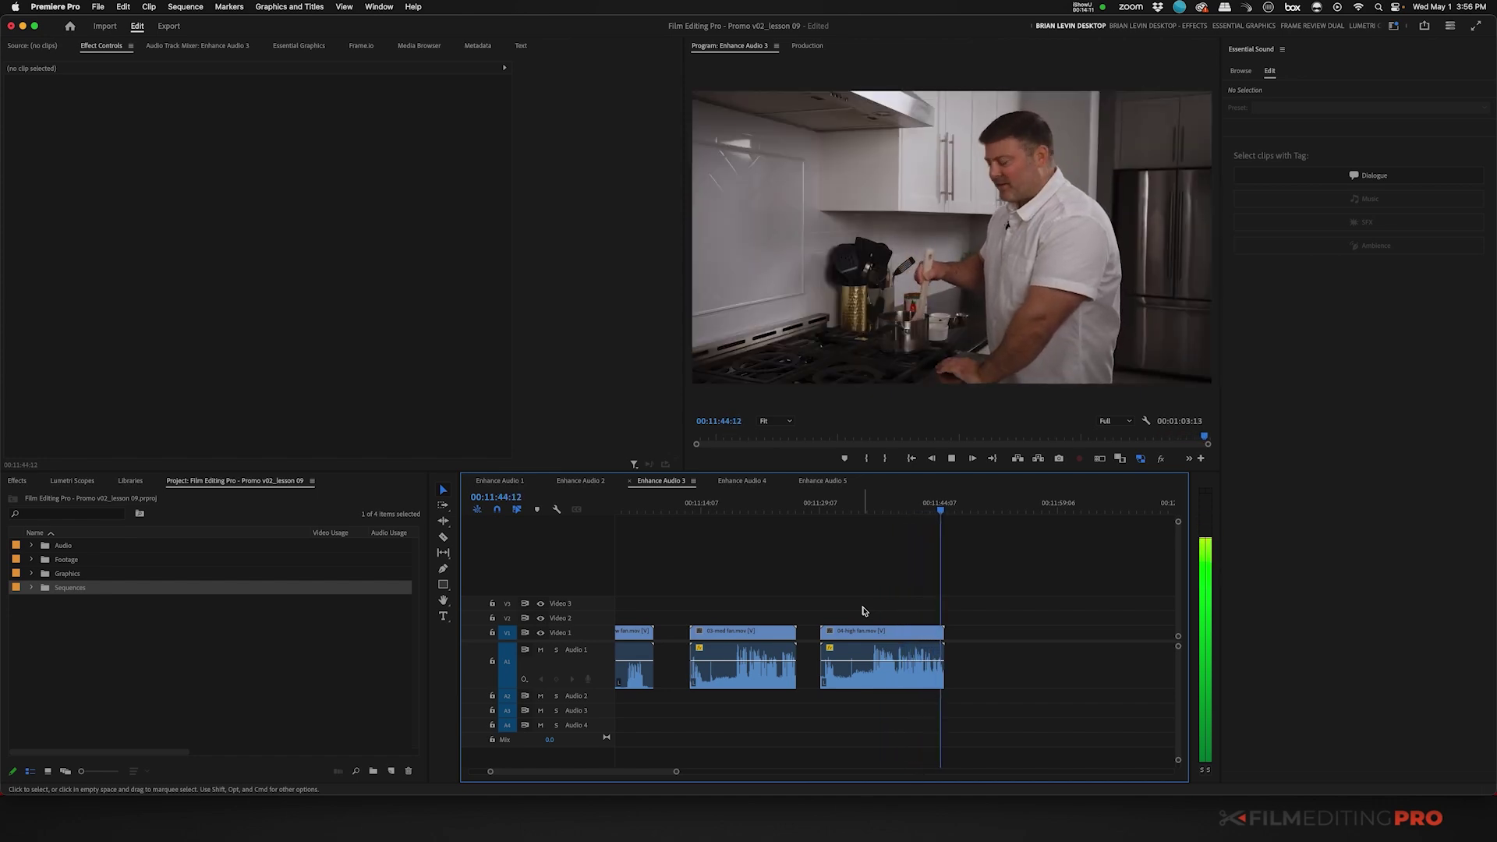
Set the 04-high fan clip's Enhance Speech Mix Amount to 10.0 and play it from its start
left_click_drag(864, 611, 899, 683)
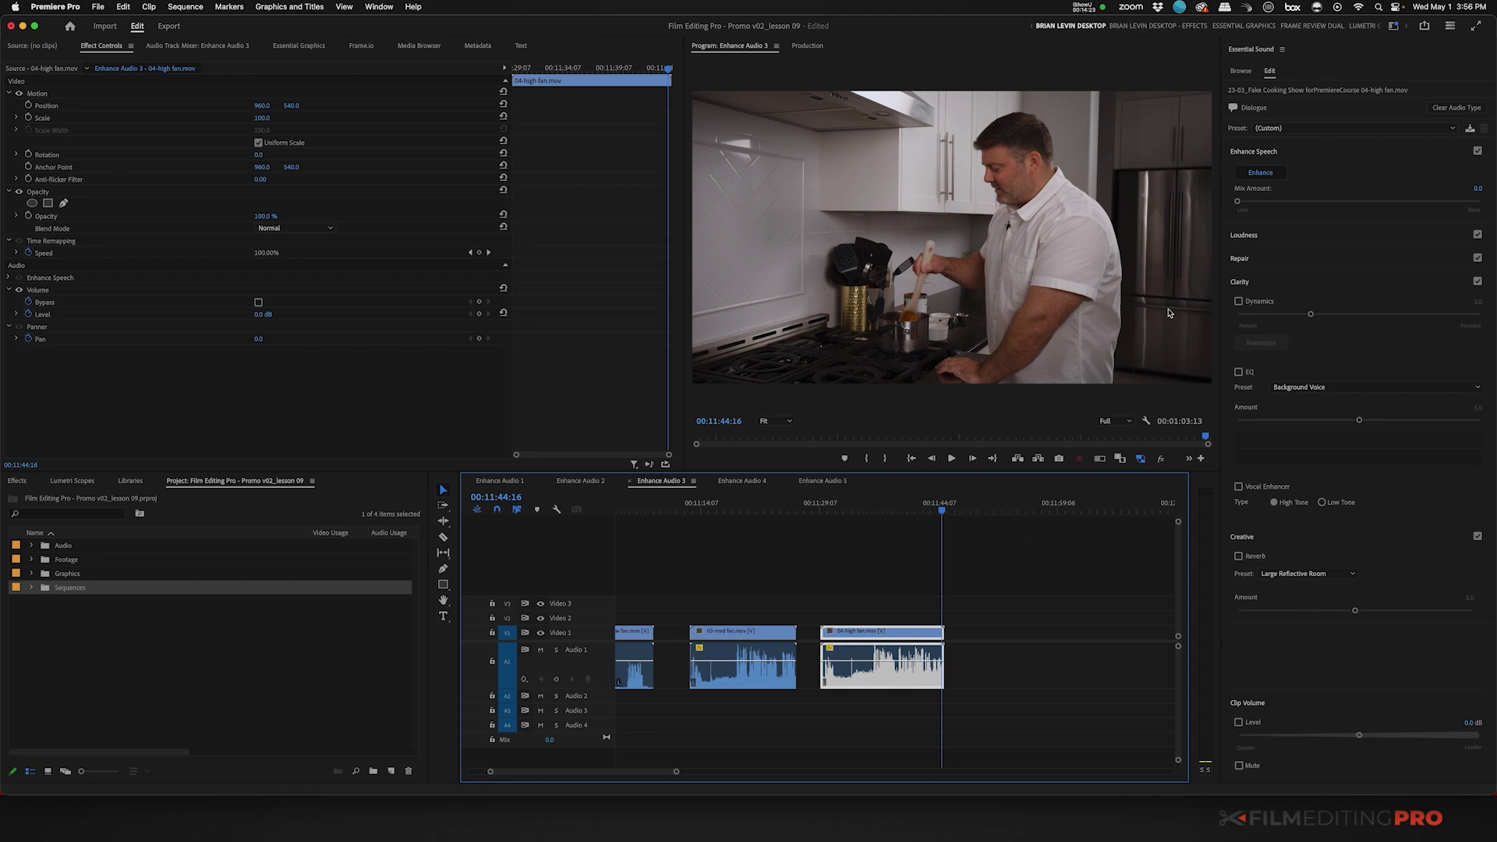
left_click_drag(1238, 203, 1439, 205)
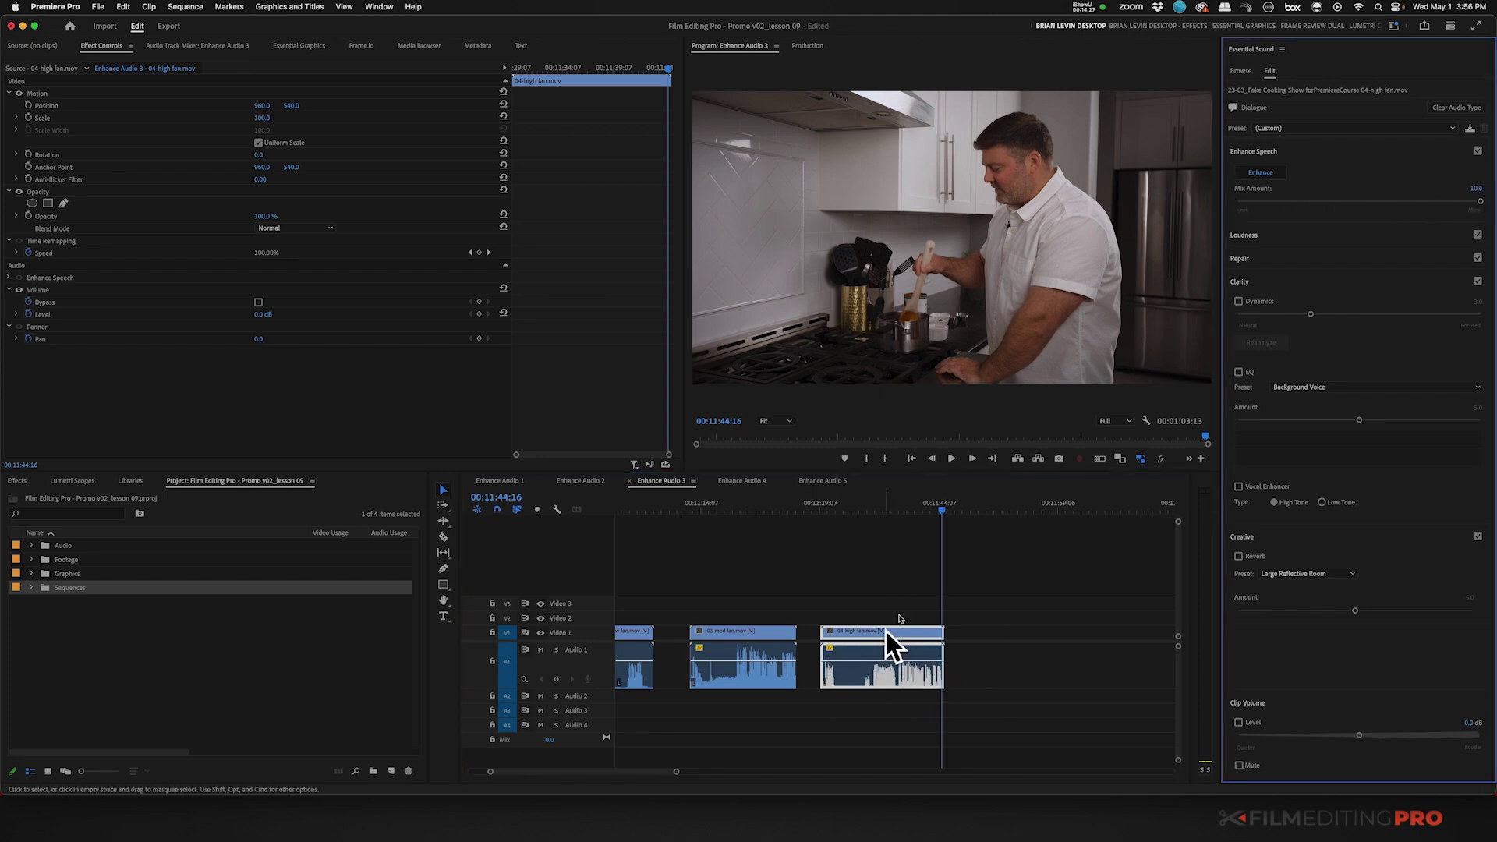
key("Up")
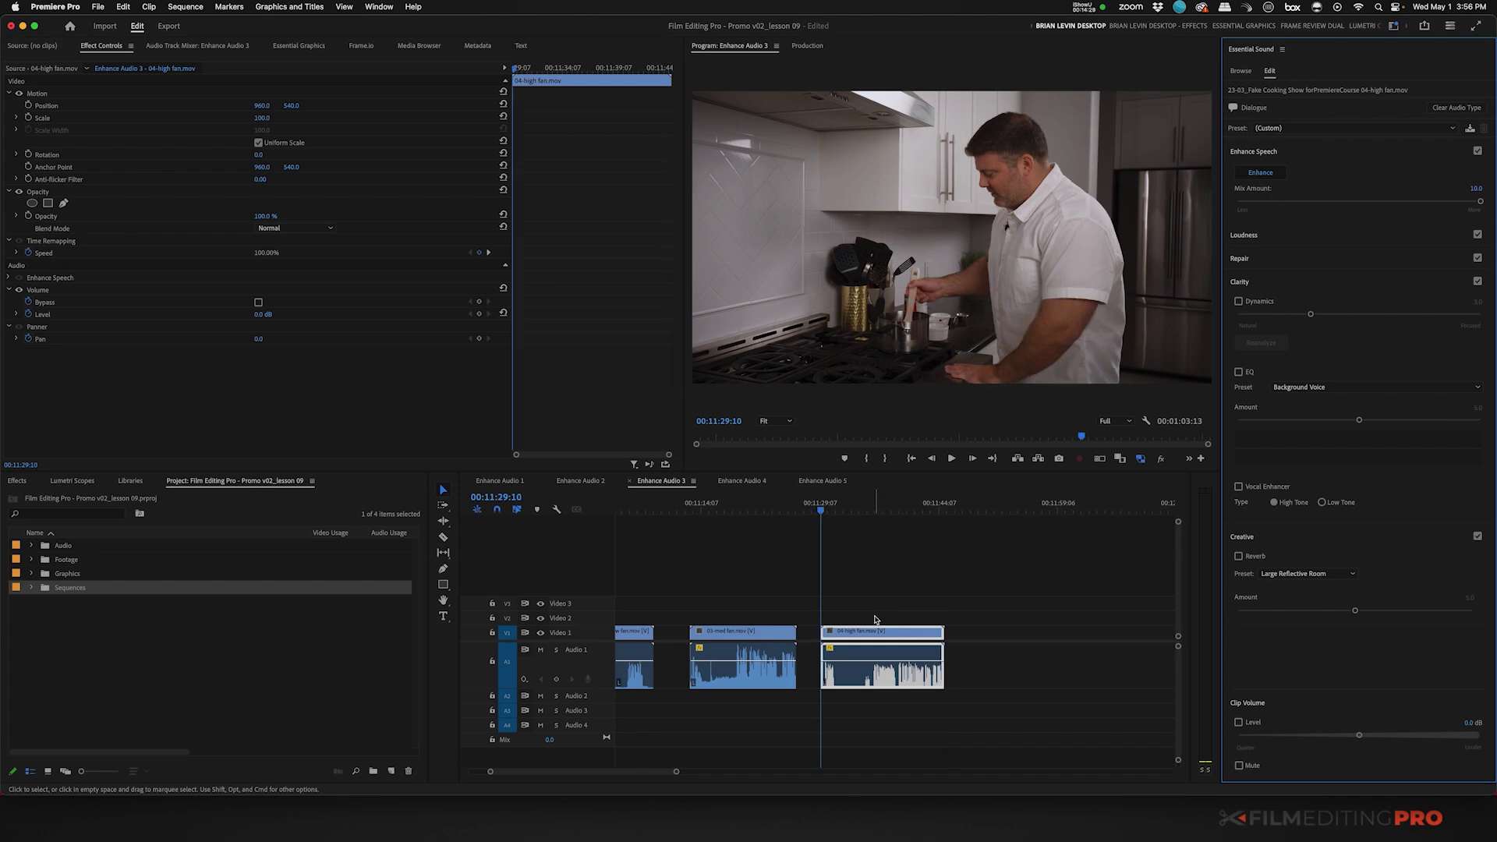
key("space")
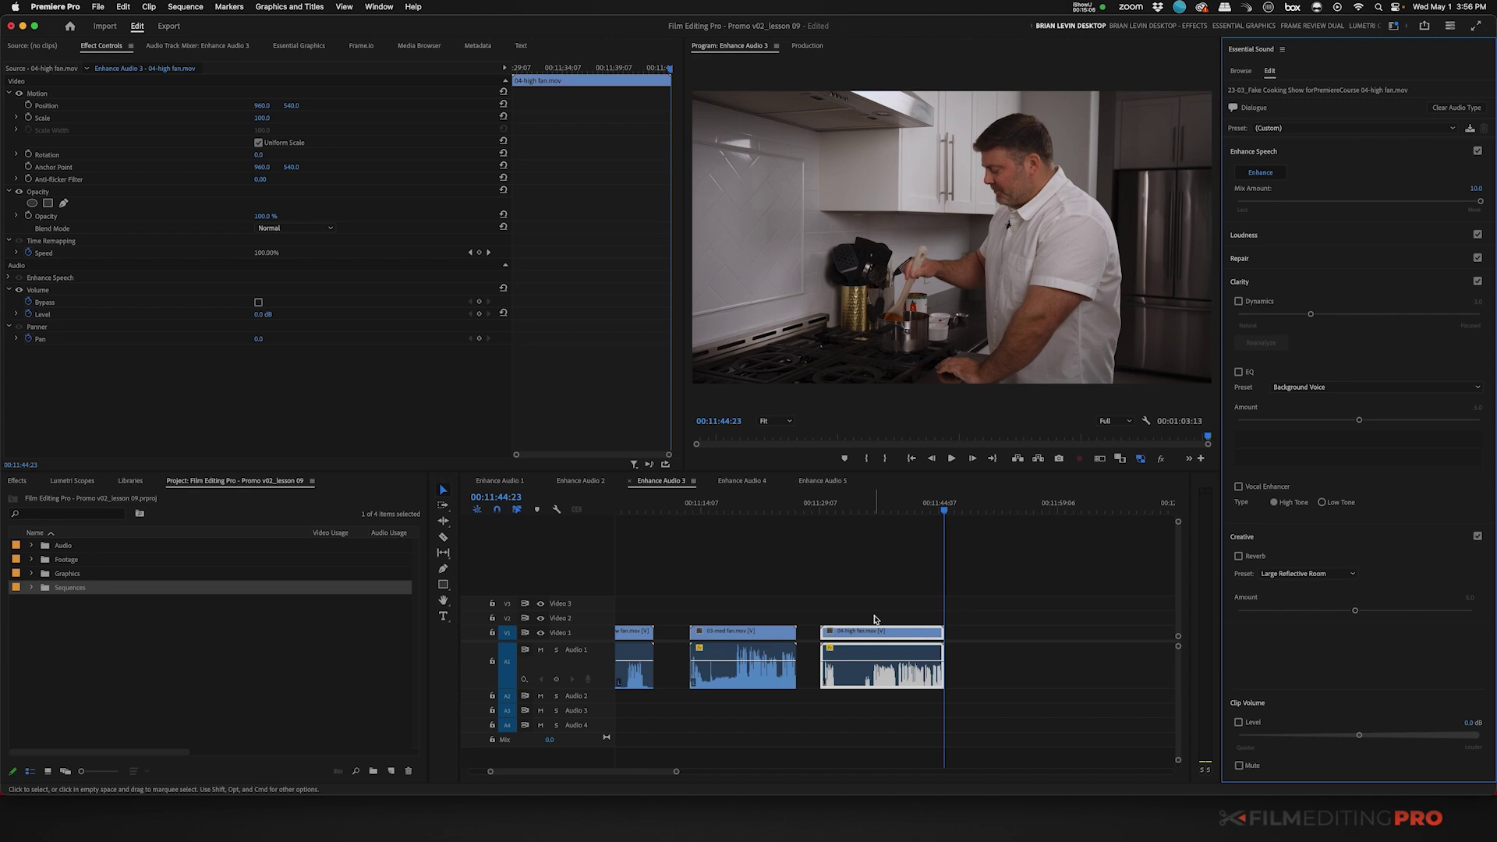
Duplicate only the 04-high fan clip's audio onto Audio 2 and turn off Enhance Speech on the copy
left_click(875, 620)
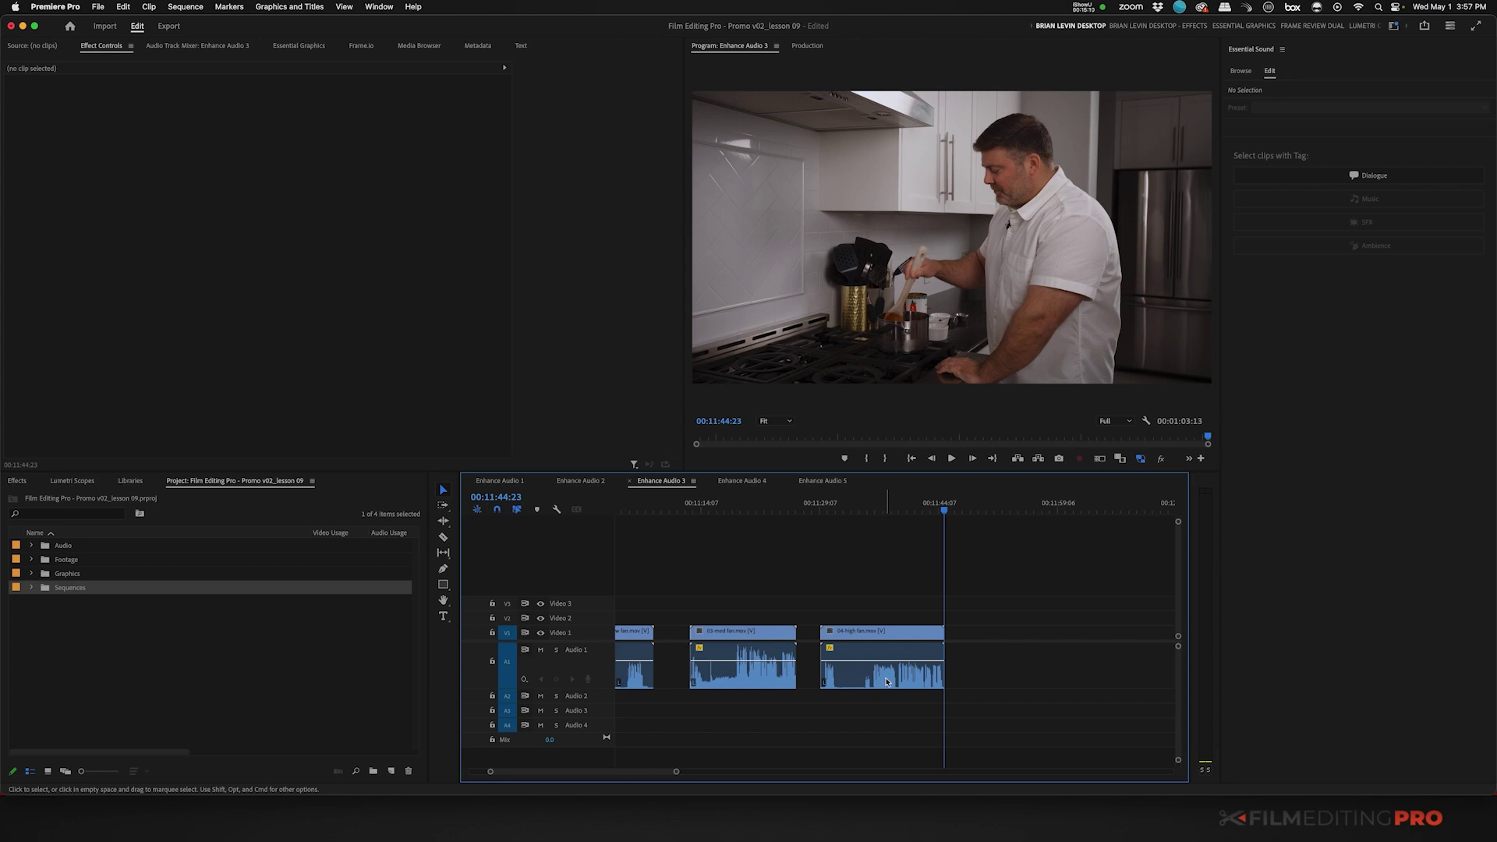
left_click(887, 681)
left_click_drag(886, 680, 887, 699)
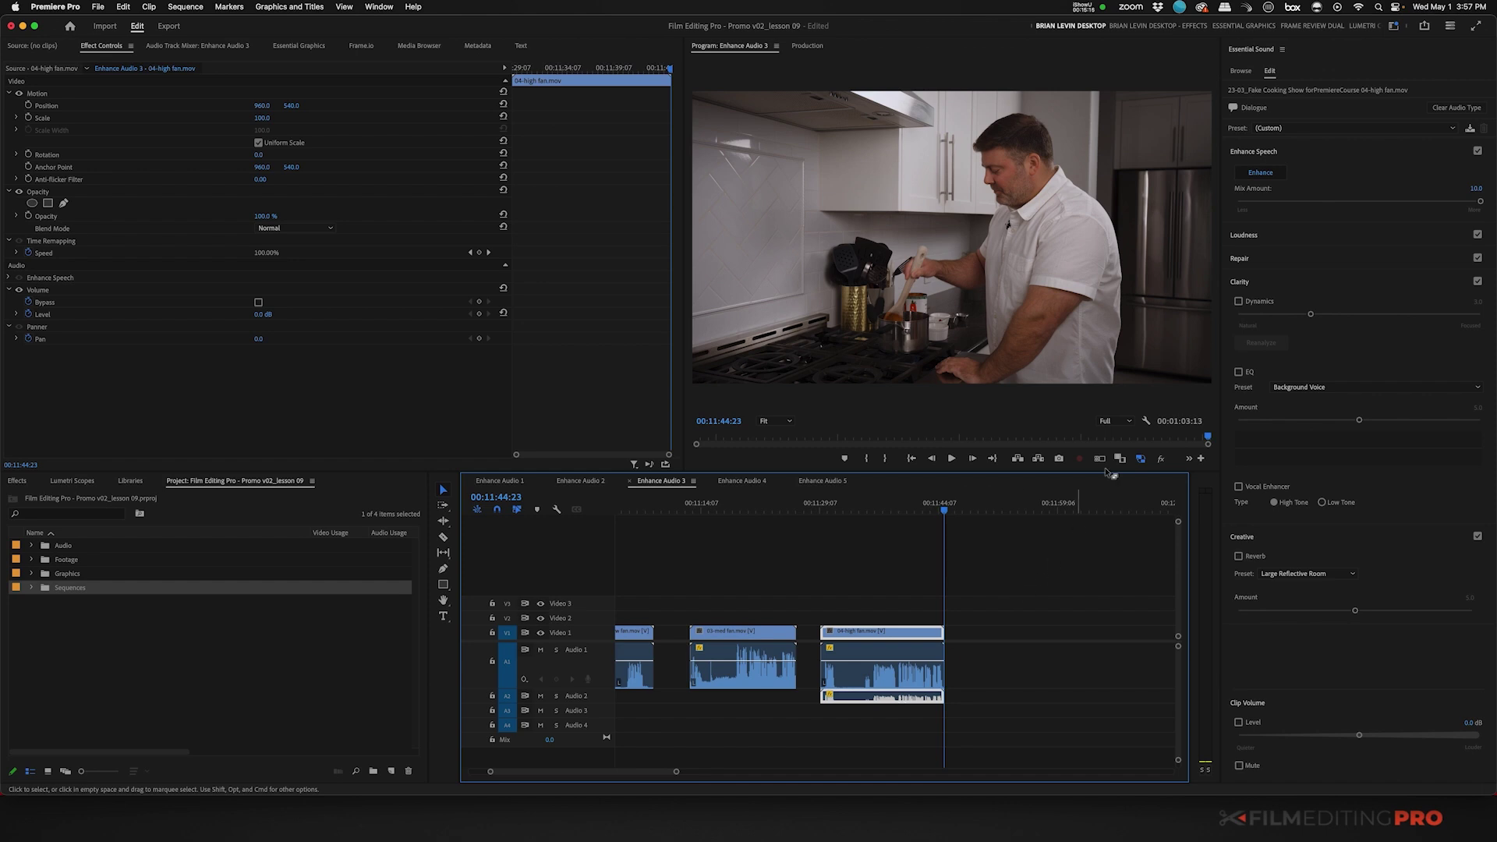
left_click(1477, 152)
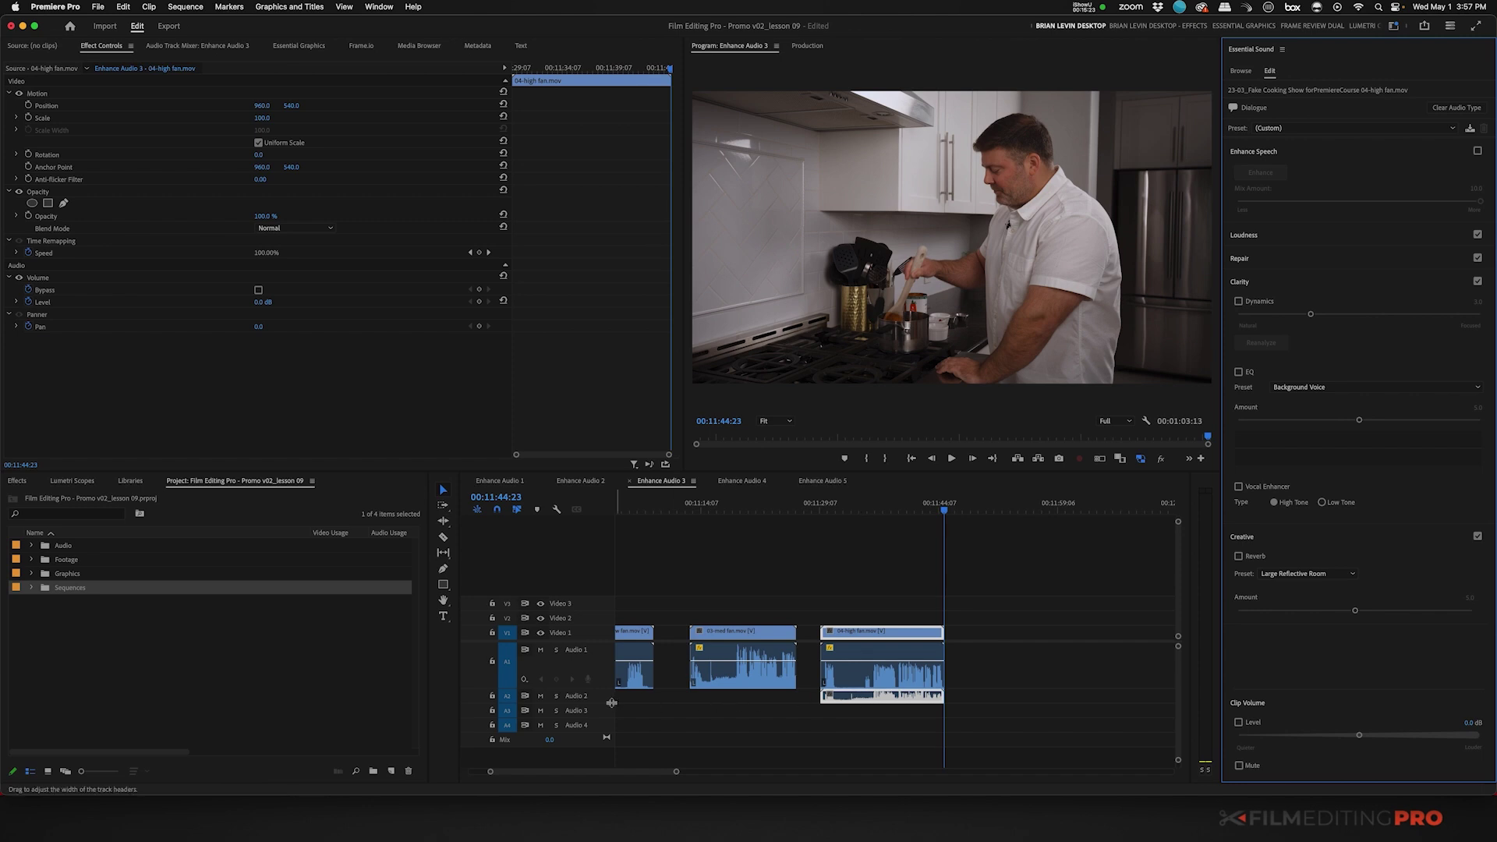
Expand the Audio 2 track, lower the original fan audio copy to about -7.3 dB, and play the blended result
left_click_drag(602, 702, 602, 737)
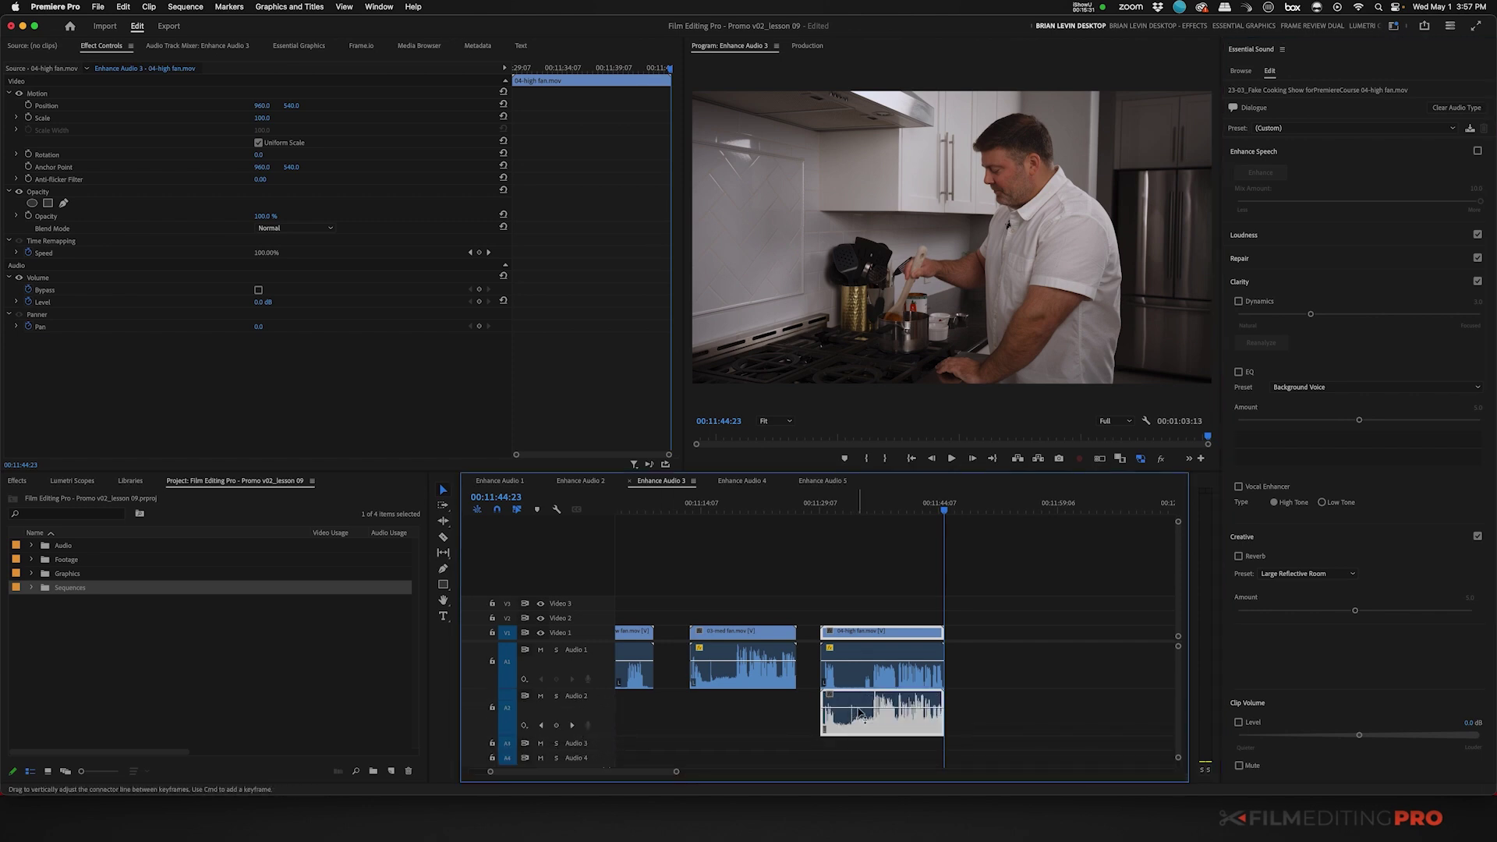
left_click_drag(861, 714, 859, 718)
left_click(872, 613)
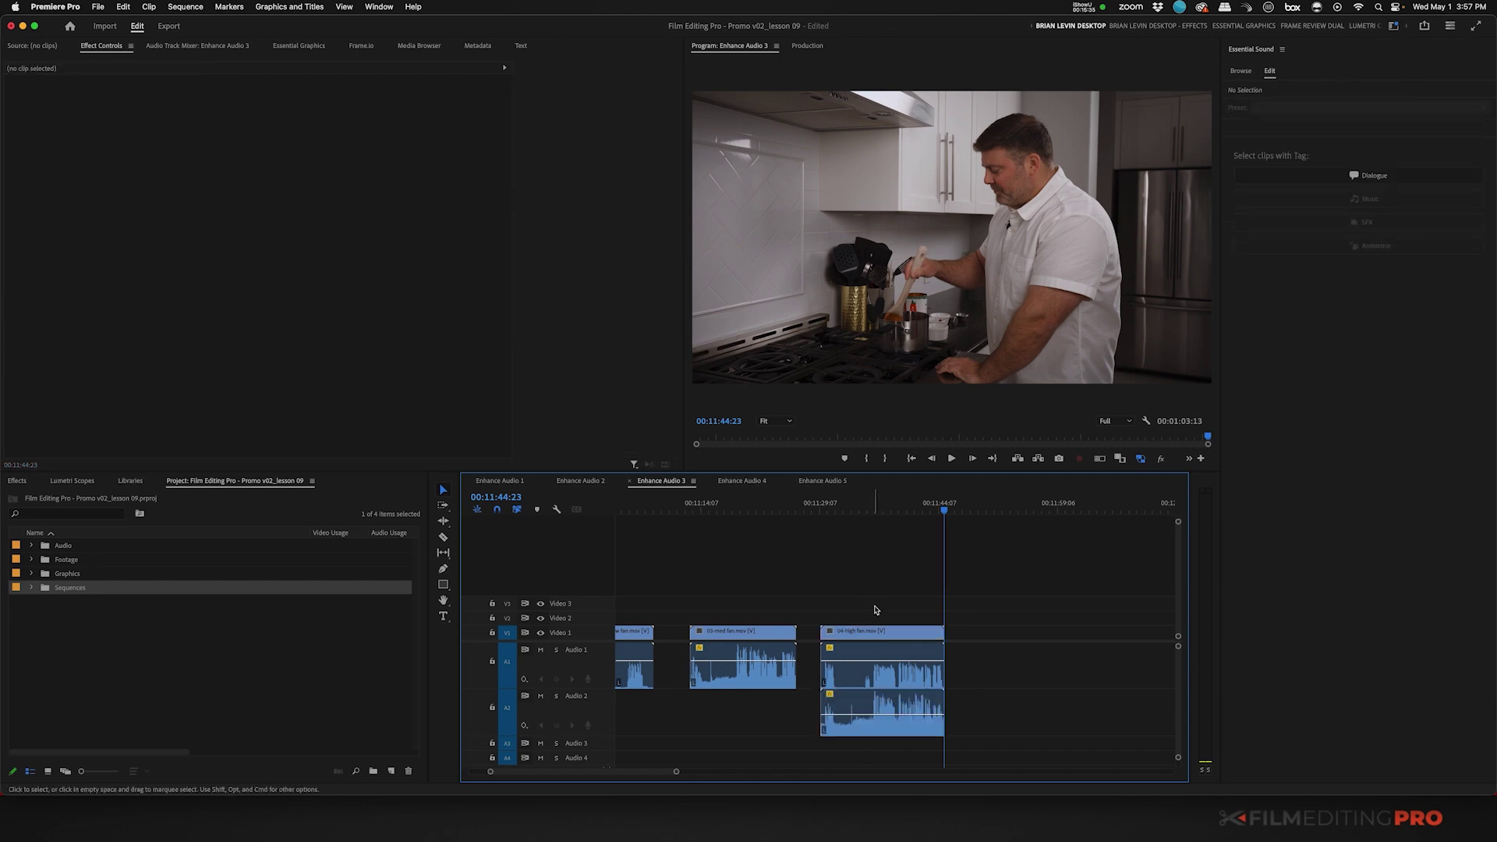
key("space")
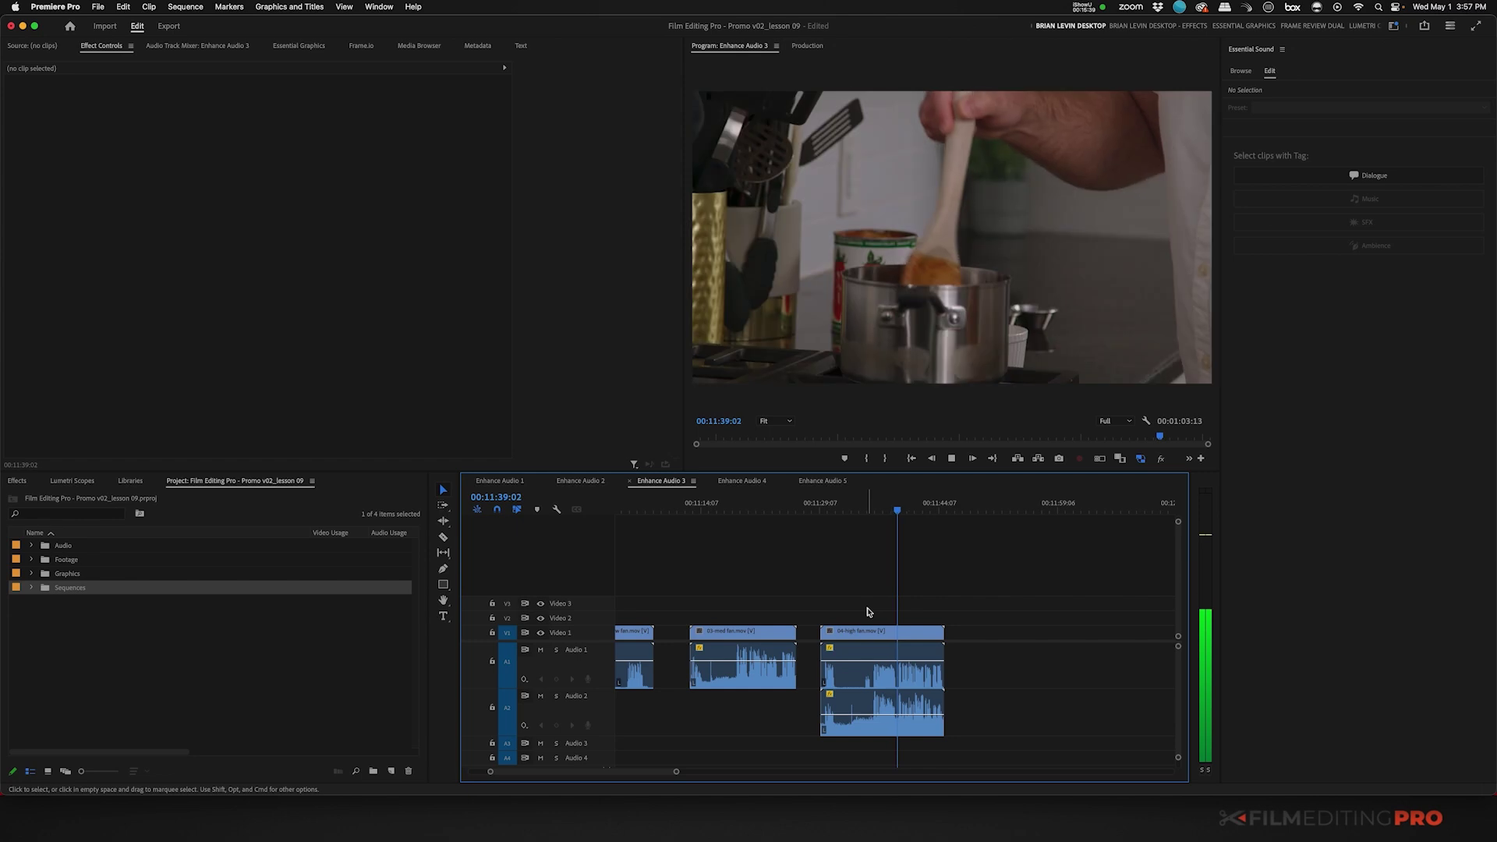
key("space")
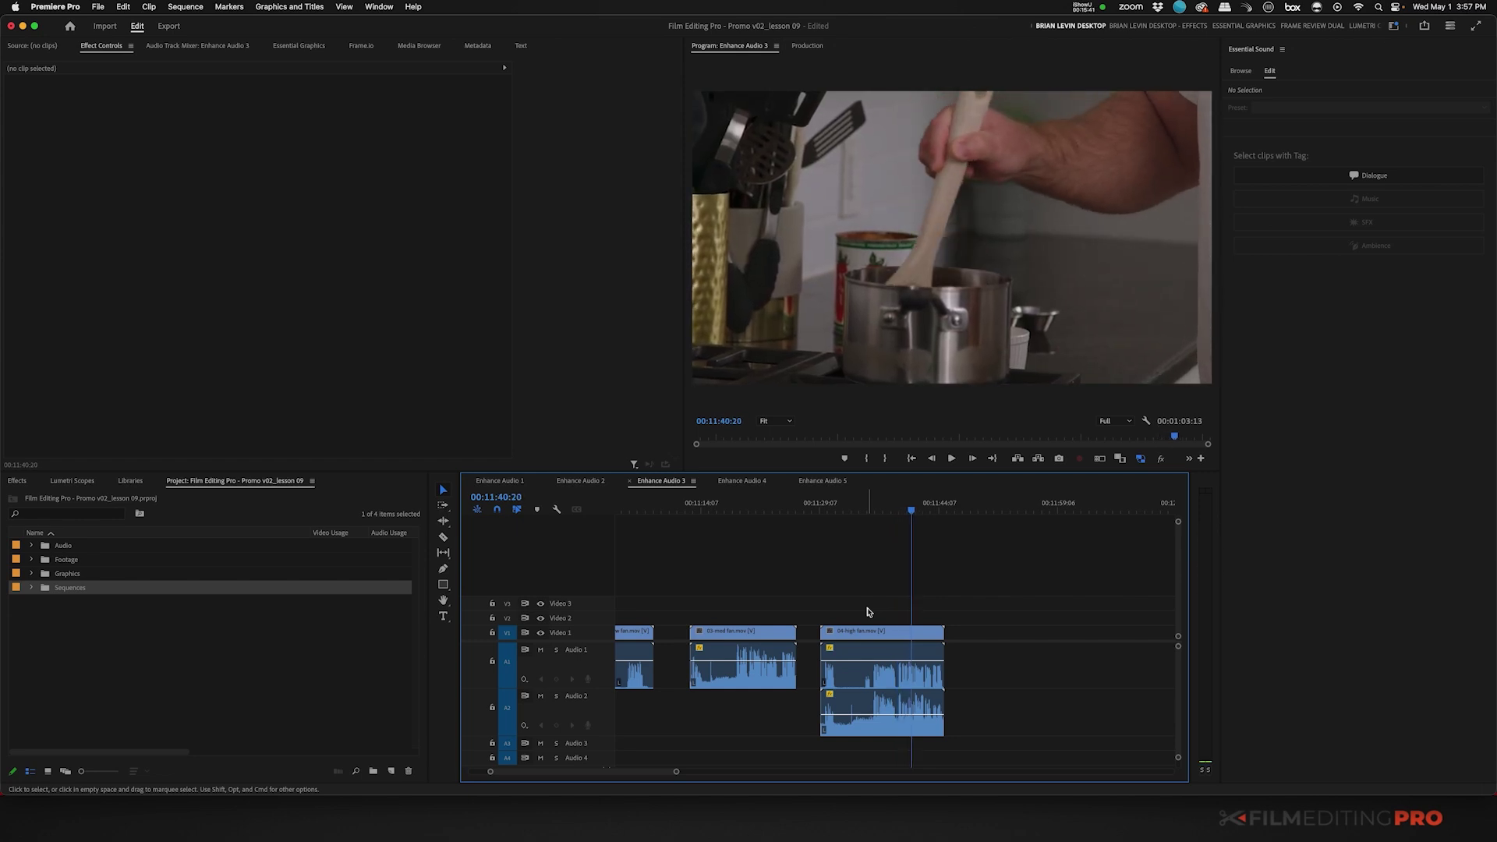
Lower the Audio 2 copy of the 04-high fan audio to about -11.1 dB and play the blend to the clip's end
left_click(881, 704)
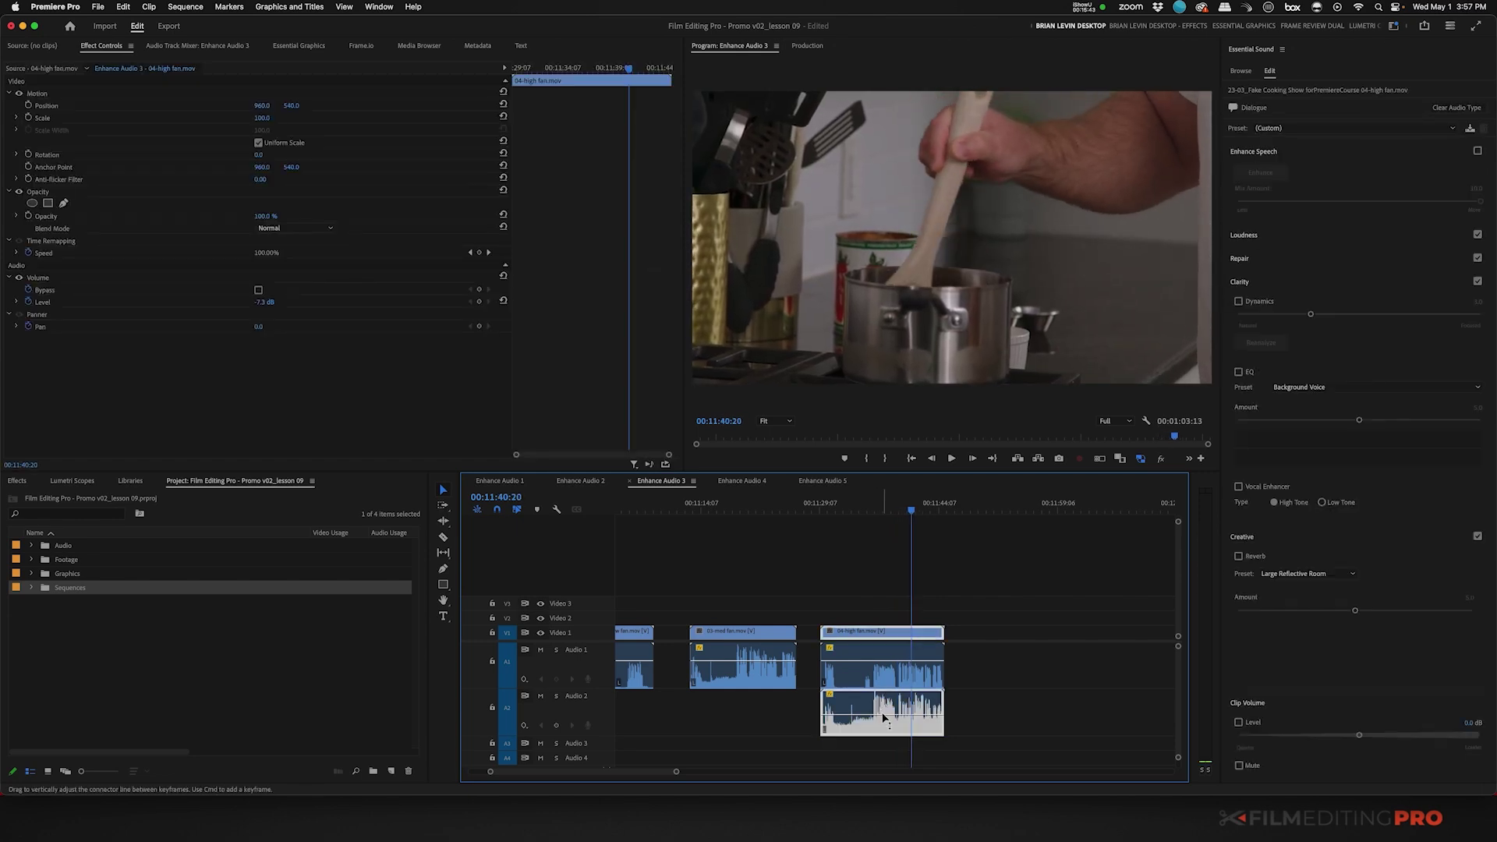
left_click_drag(883, 719, 885, 723)
key("space")
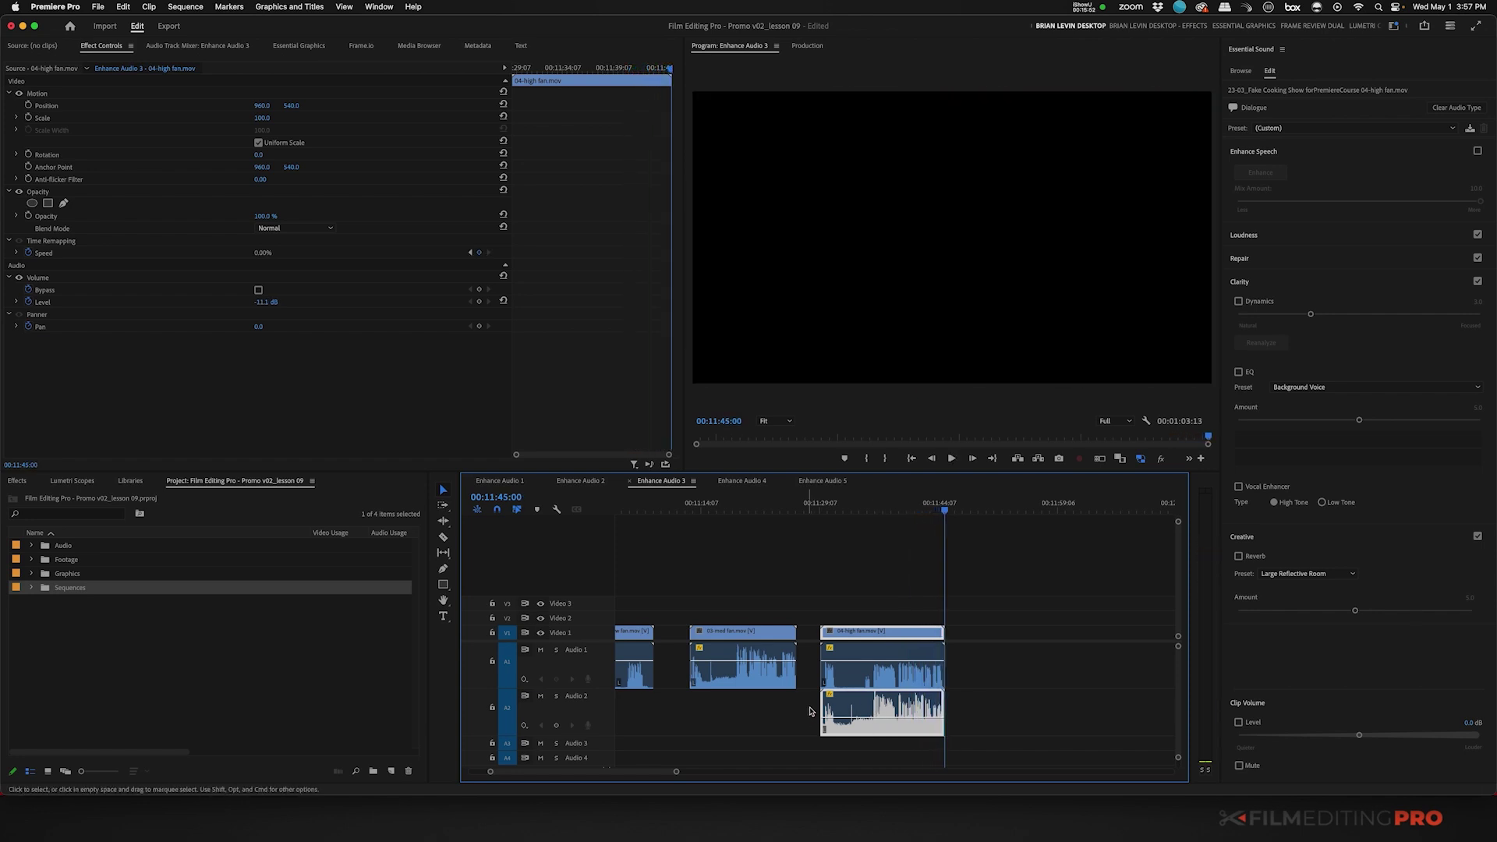
left_click(887, 709)
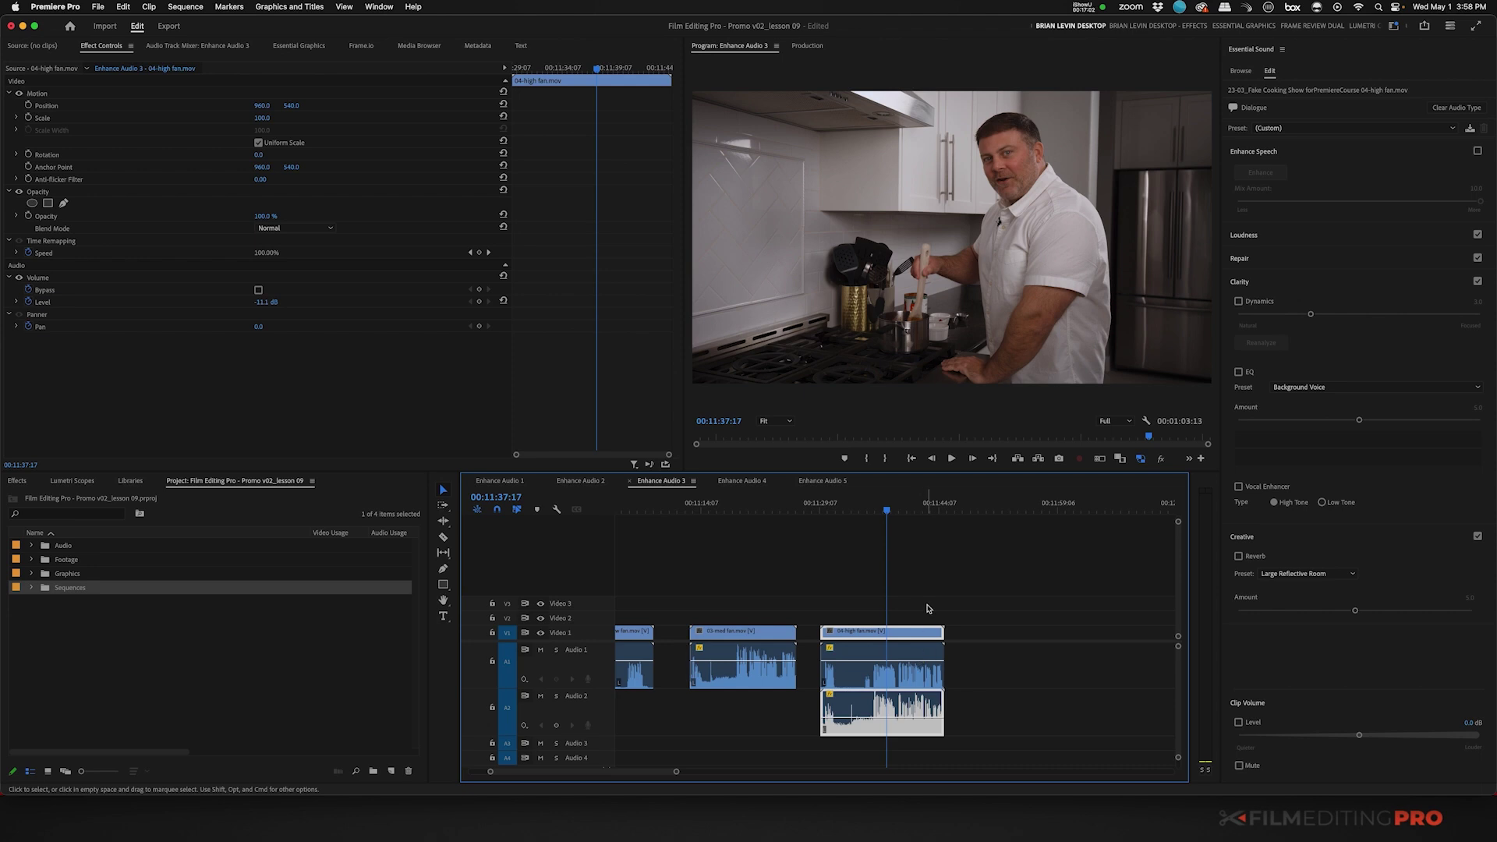
Open the Enhance Audio 5 sequence and compare playback of the enhanced 01-stand mixer clip with the green audio clip following it
left_click(831, 481)
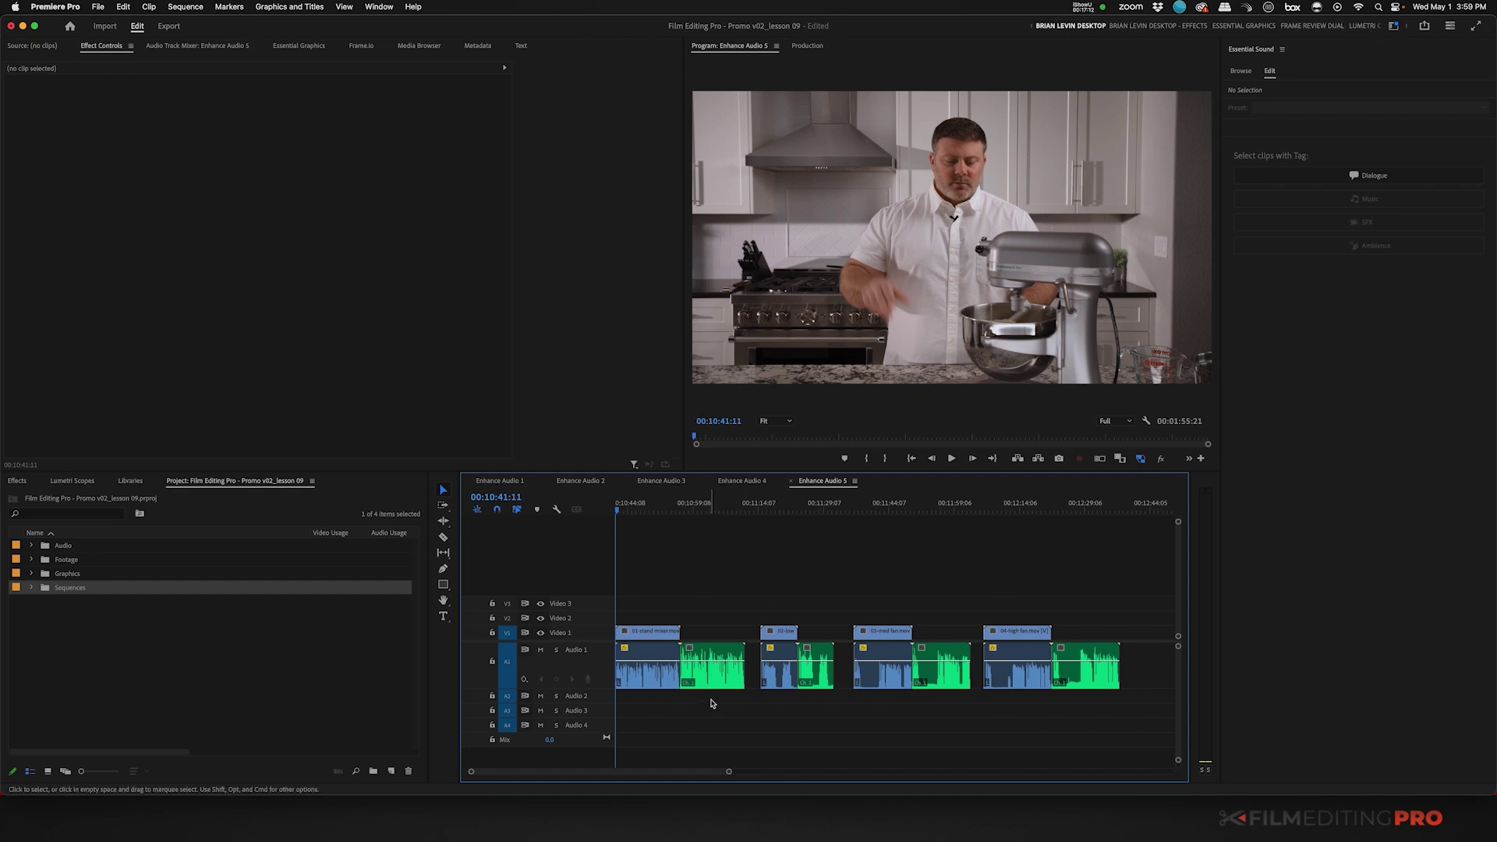
key("=")
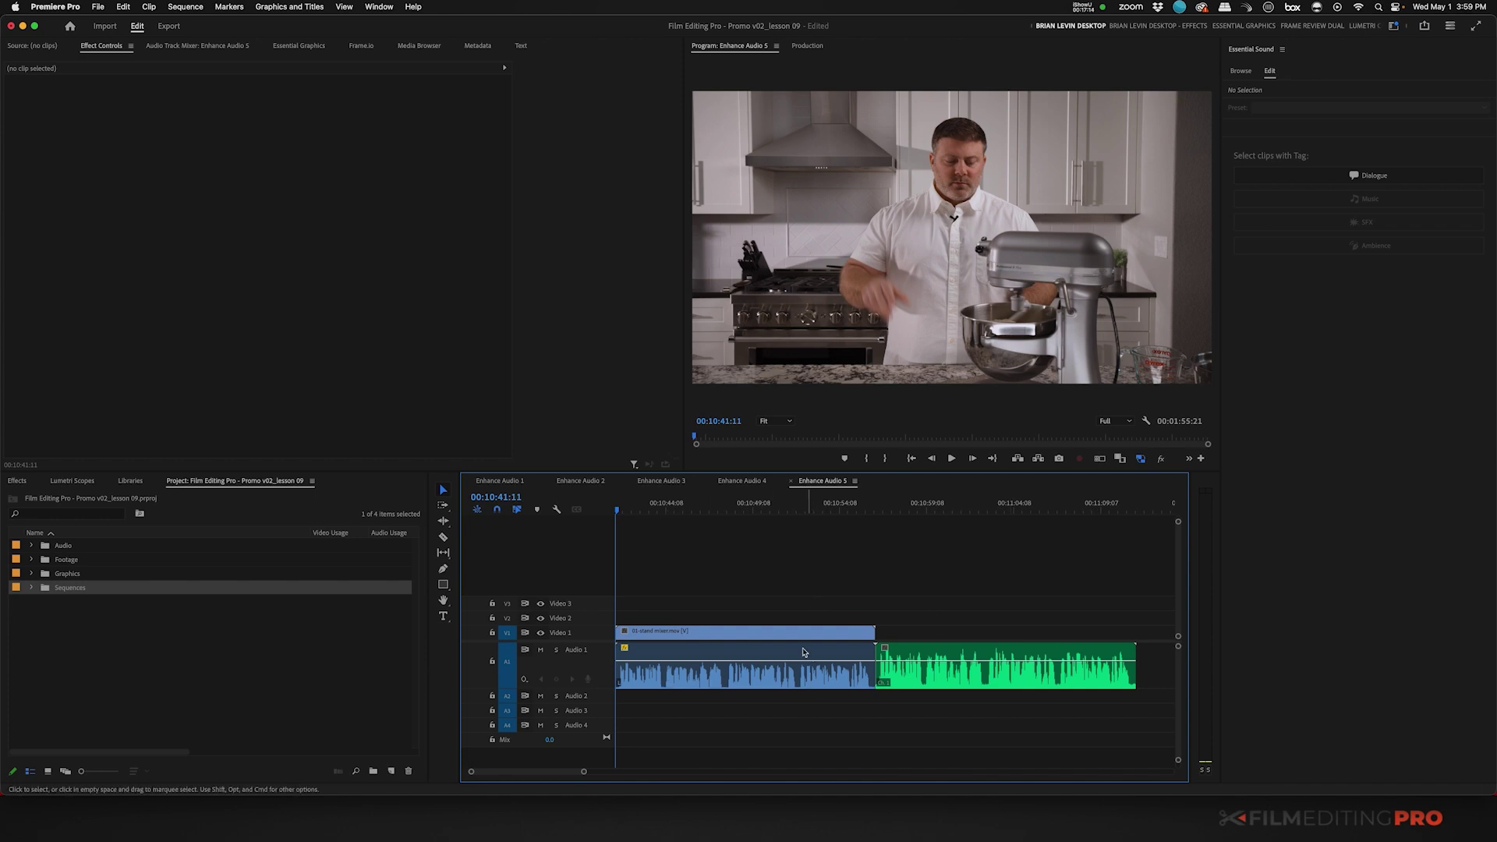
left_click(762, 652)
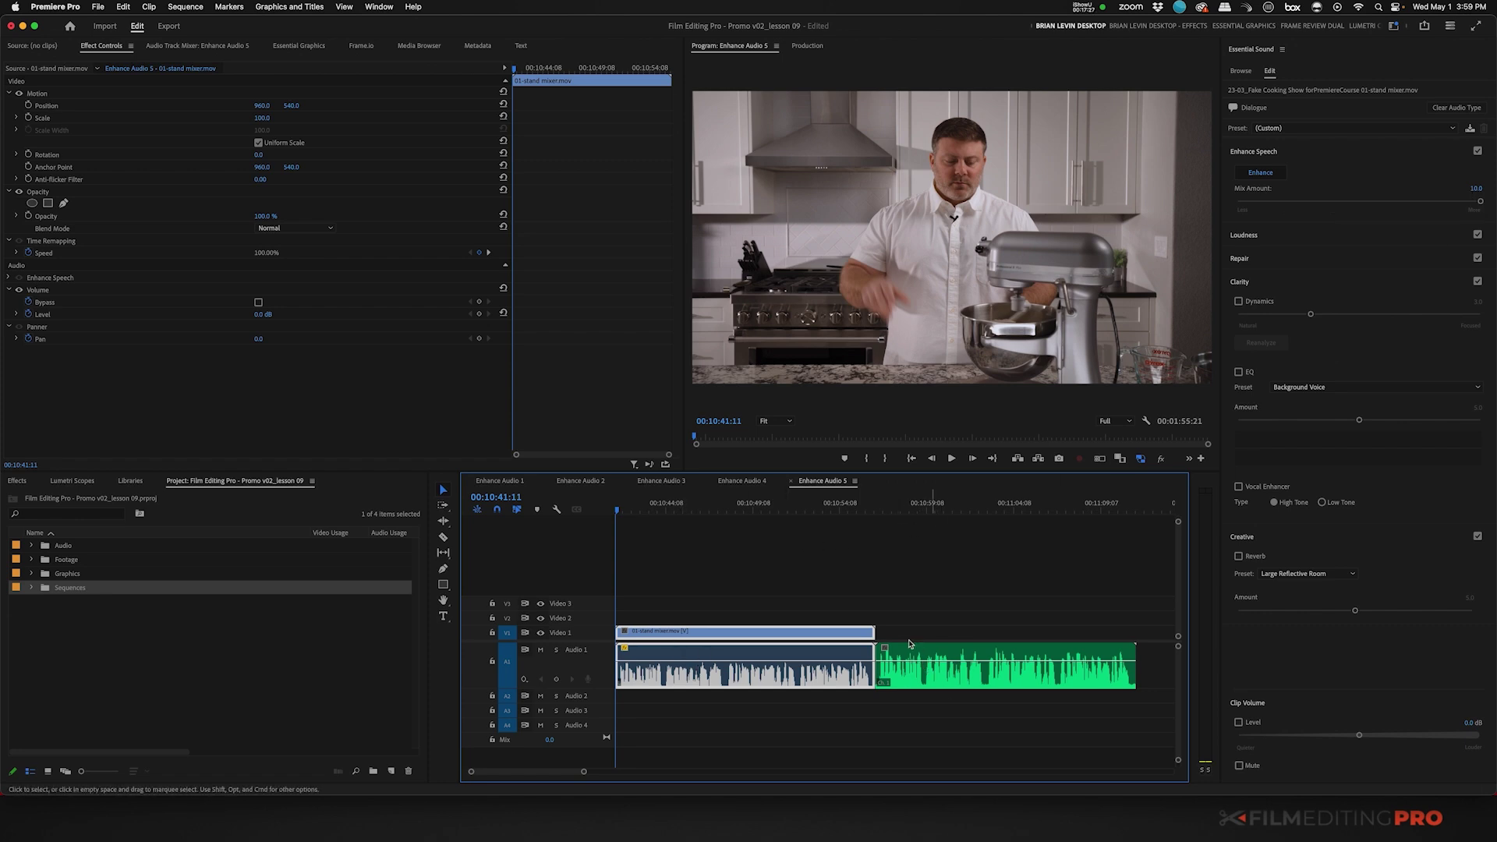
left_click(861, 568)
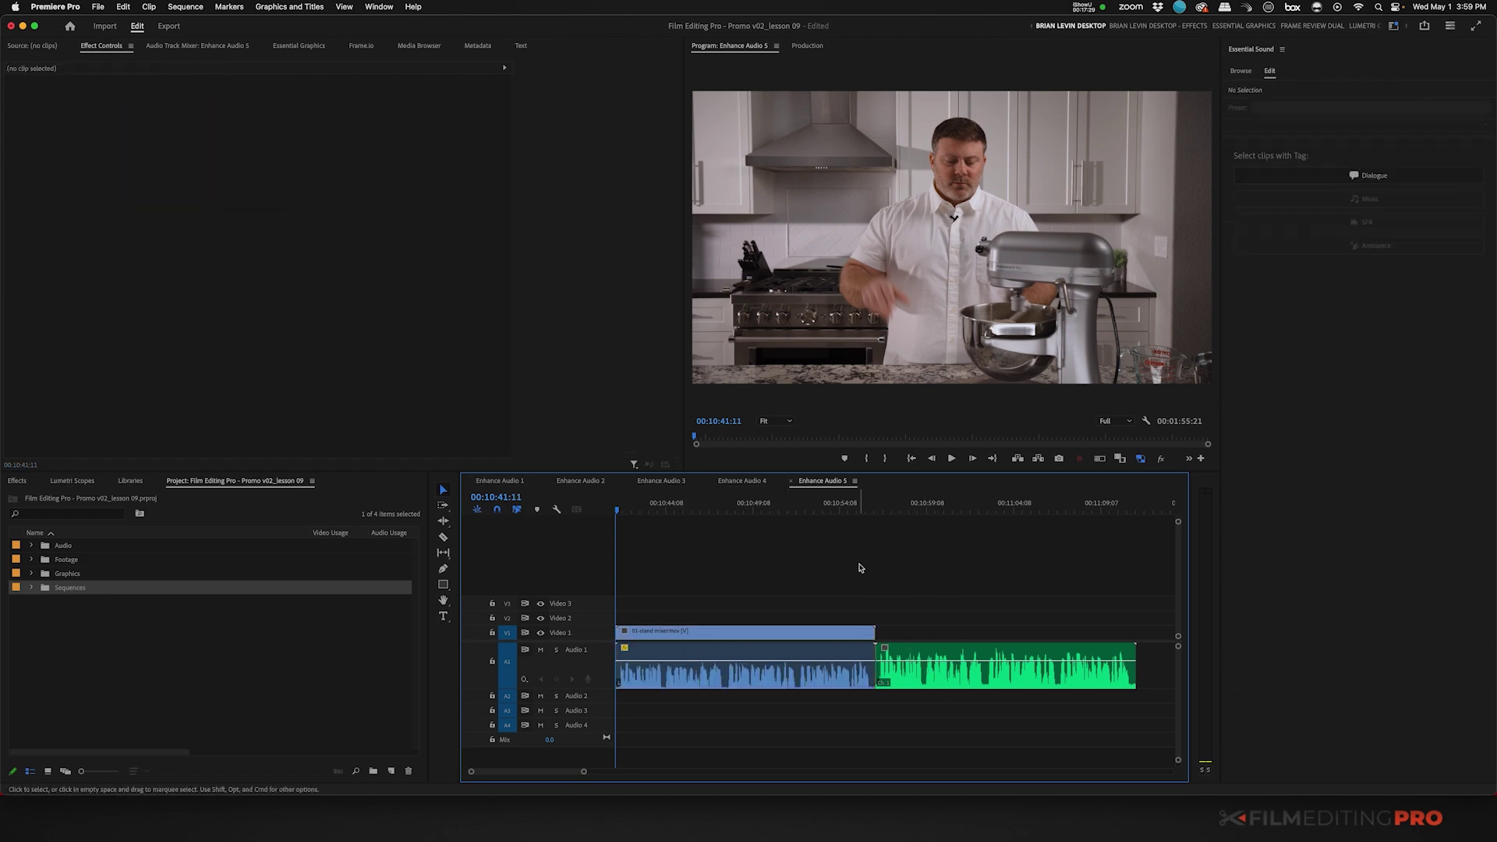
key("space")
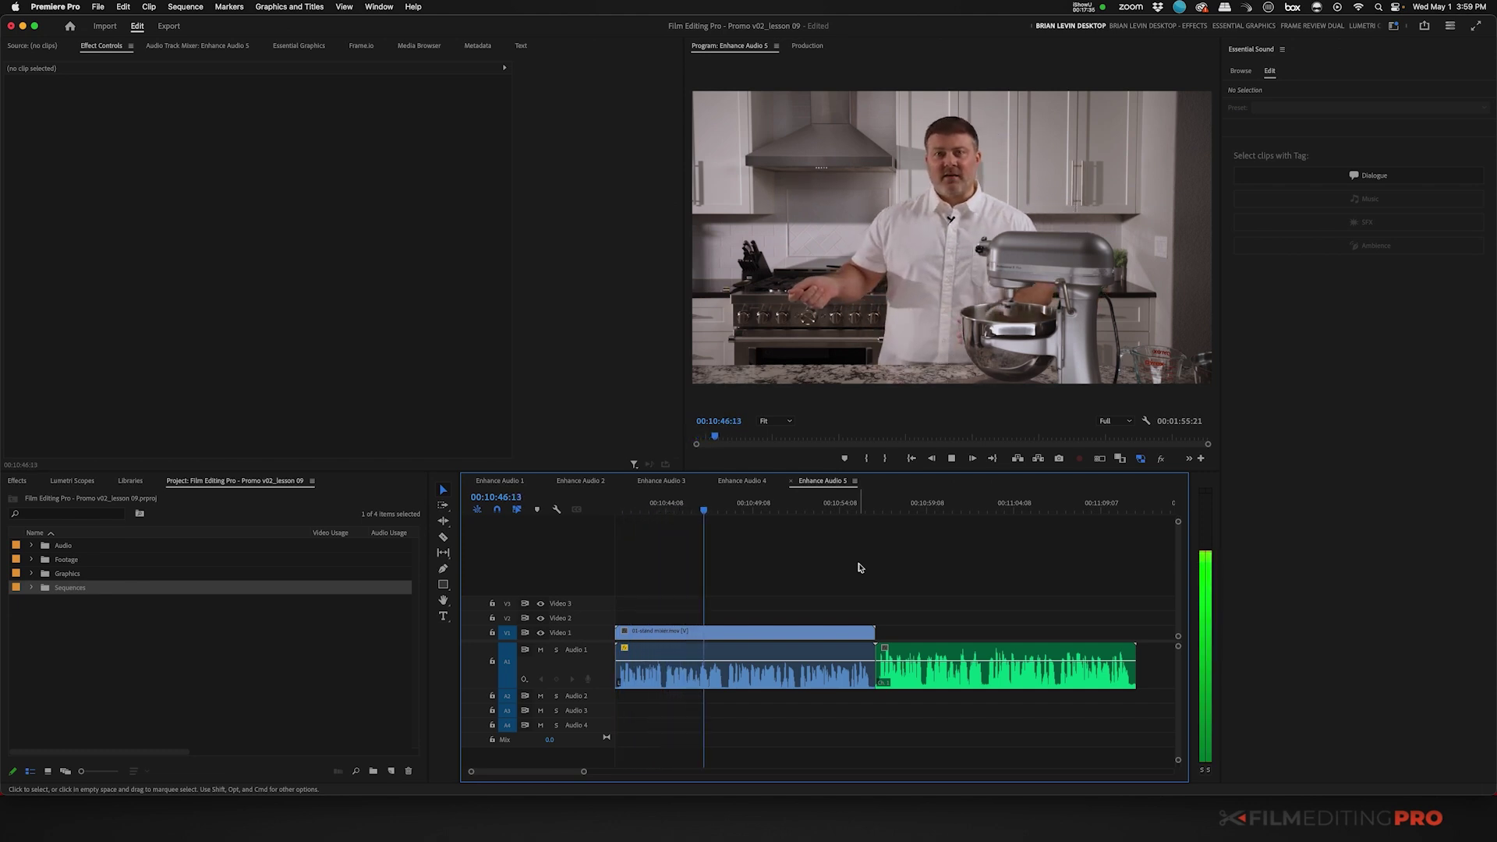
key("Down")
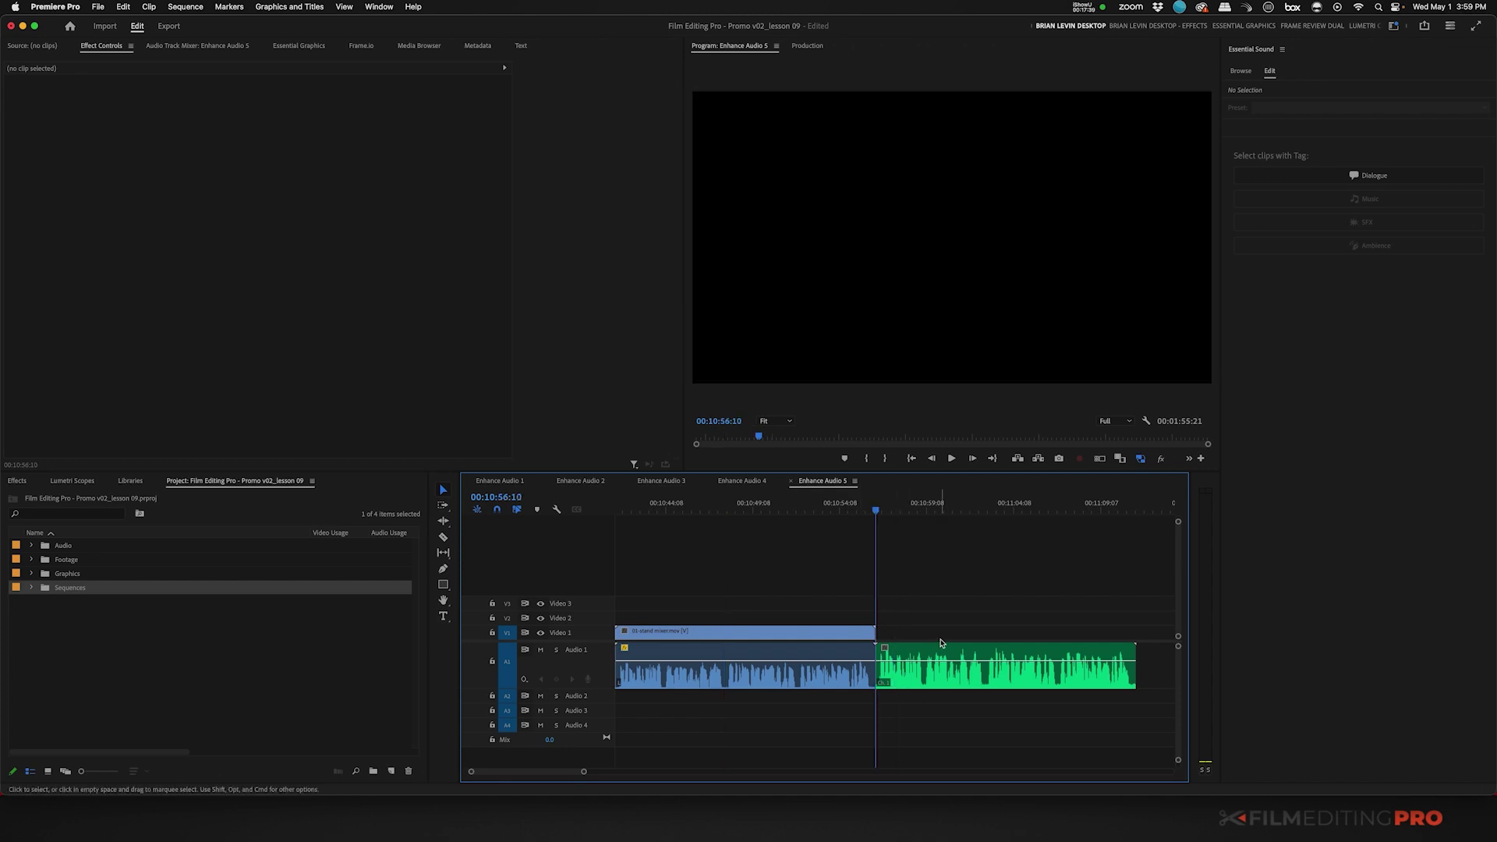
key("space")
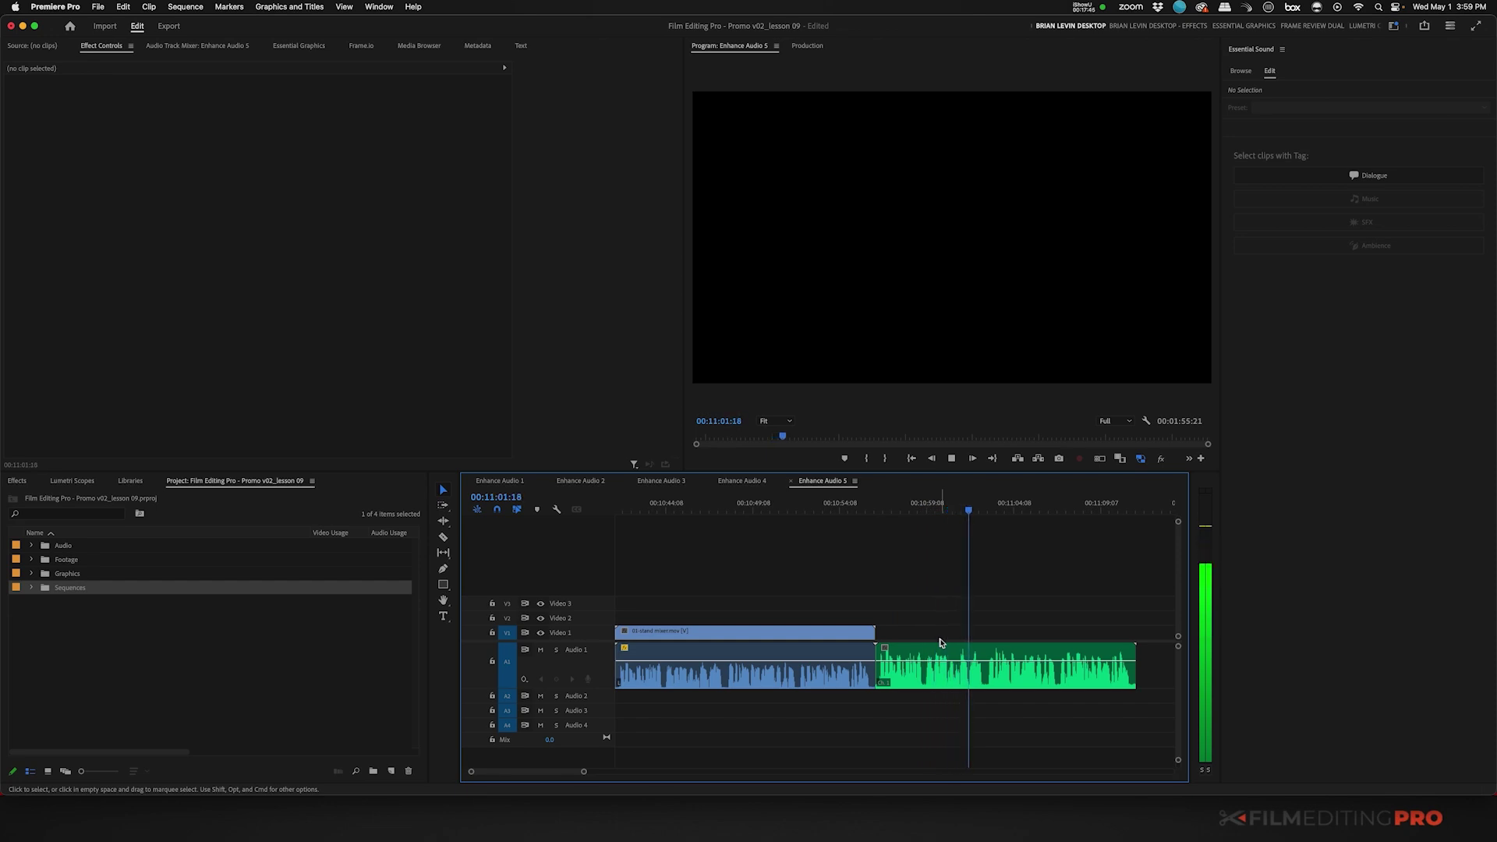
key("space")
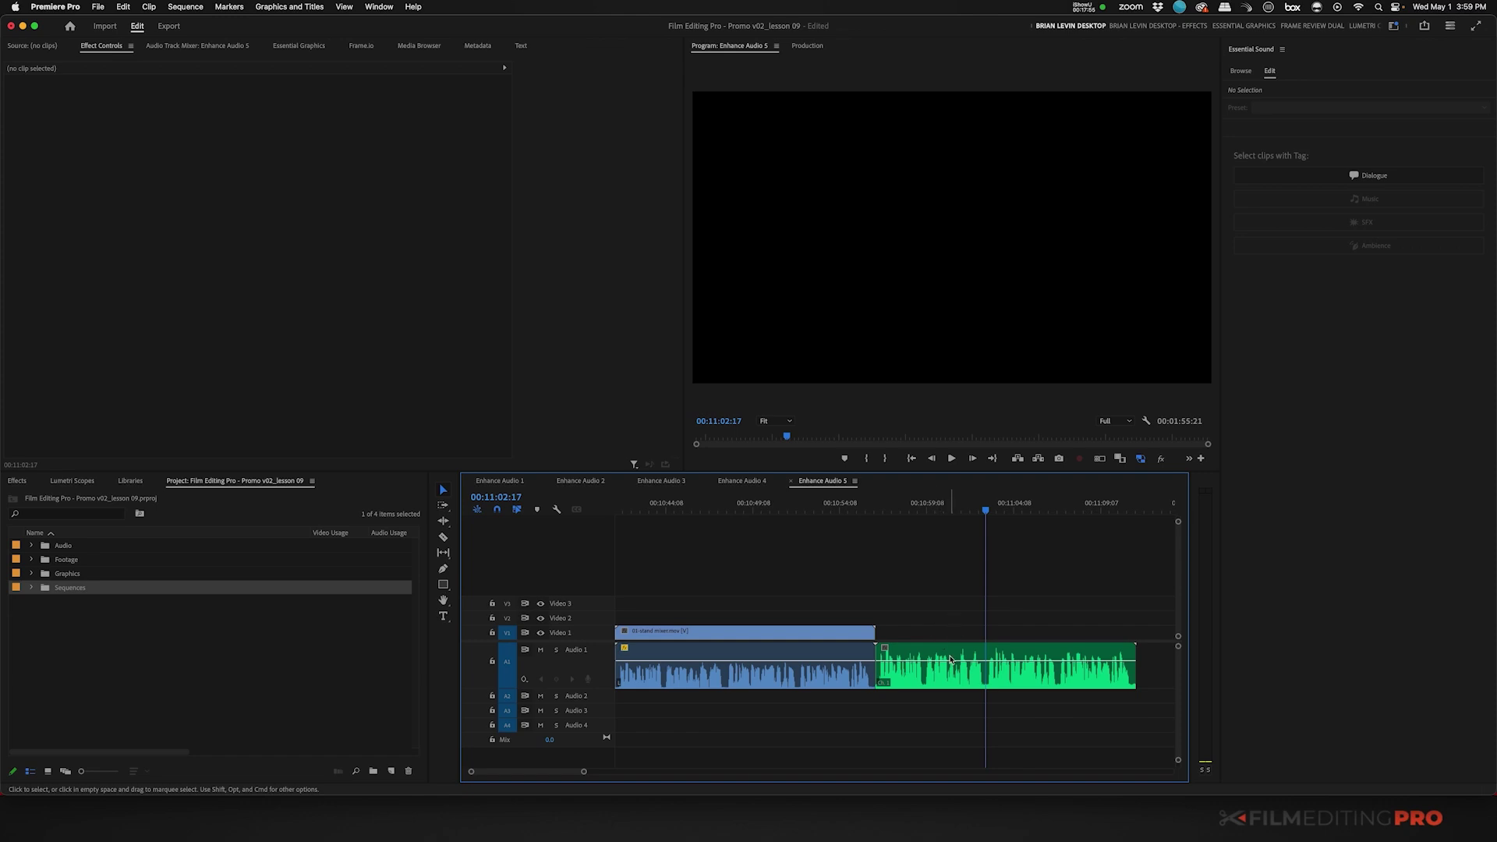
Set the 01-stand mixer clip's Enhance Speech Mix Amount to 9 and deselect the clip
left_click(772, 659)
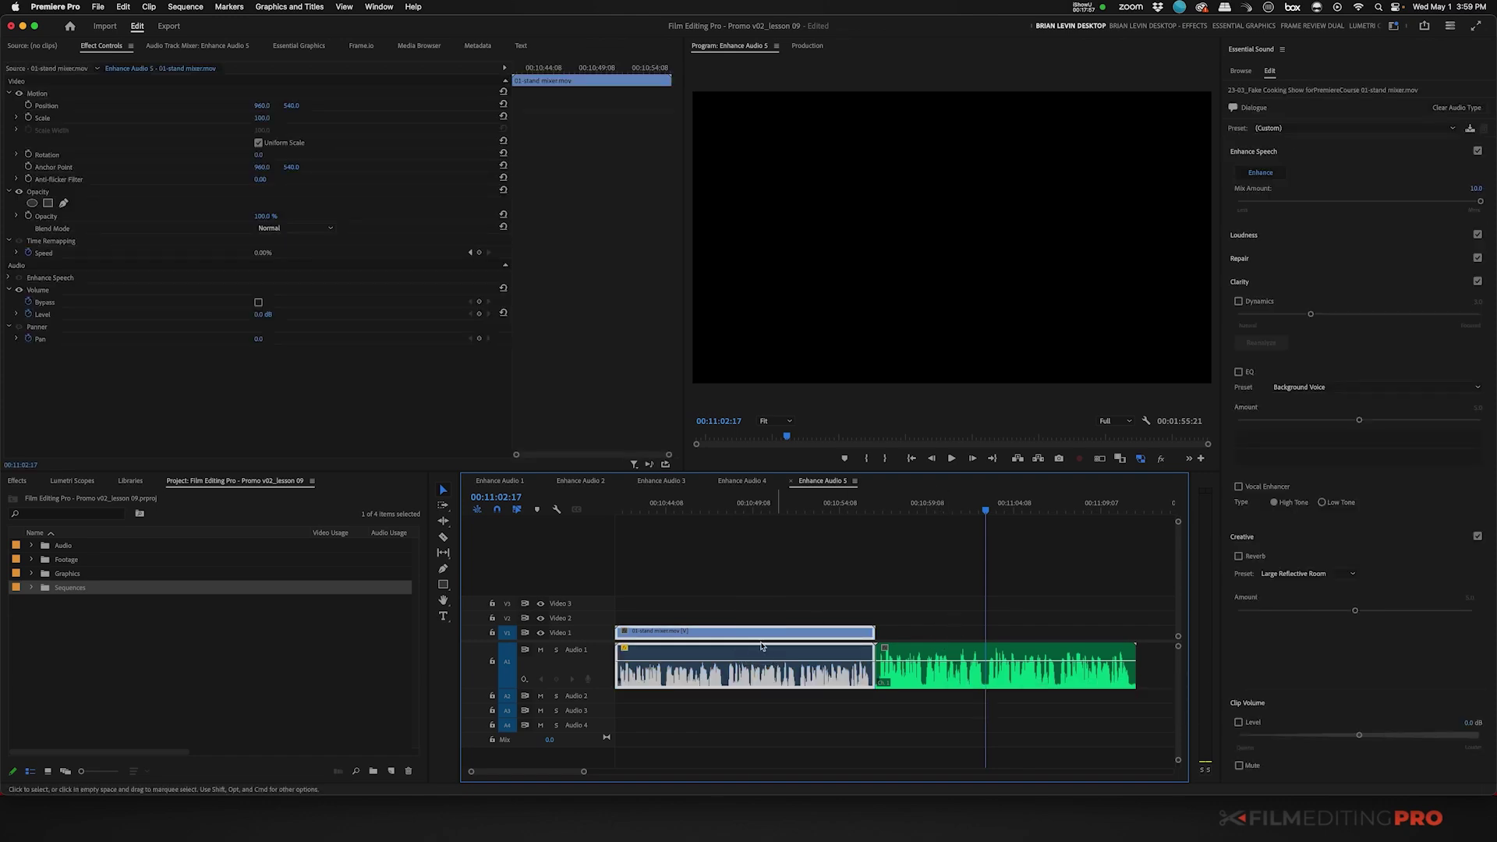
left_click(1476, 188)
type("9")
key("Return")
left_click(806, 598)
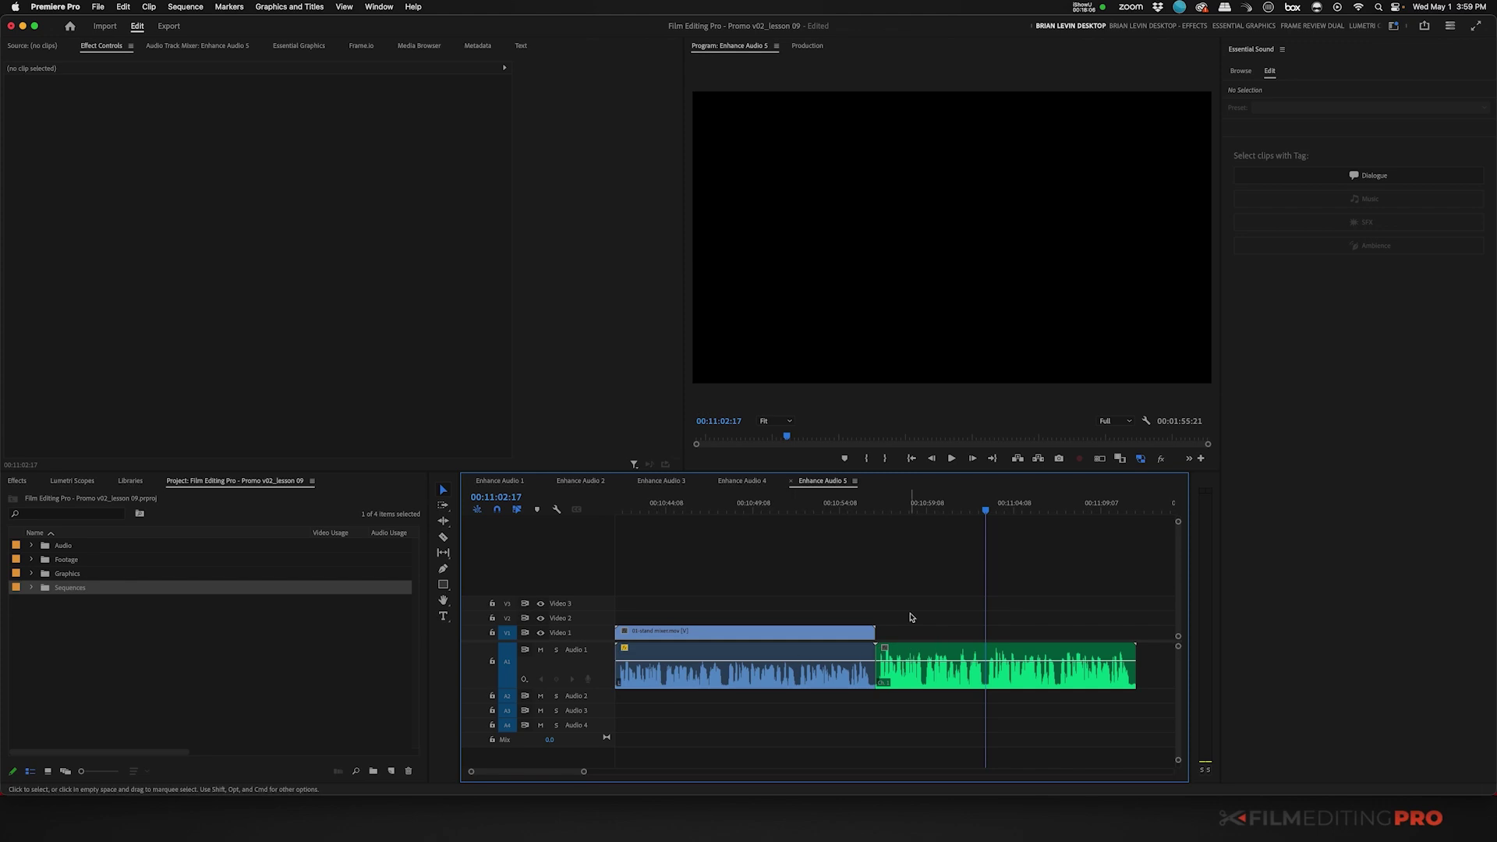
Play the 01-stand mixer clip from the sequence start, then play the adjacent green audio clip from its start for comparison
key("Home")
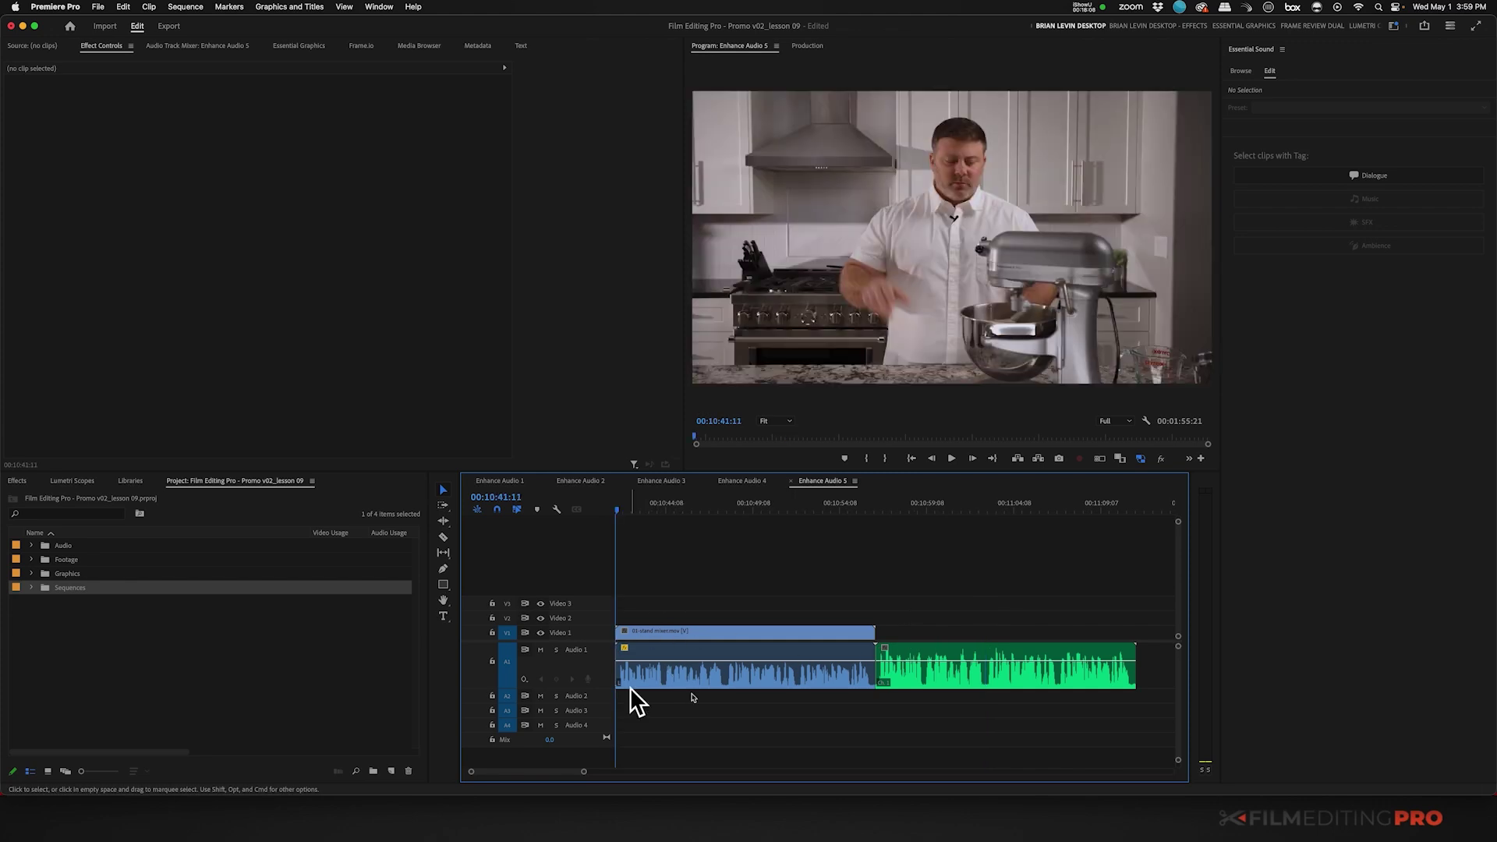
key("space")
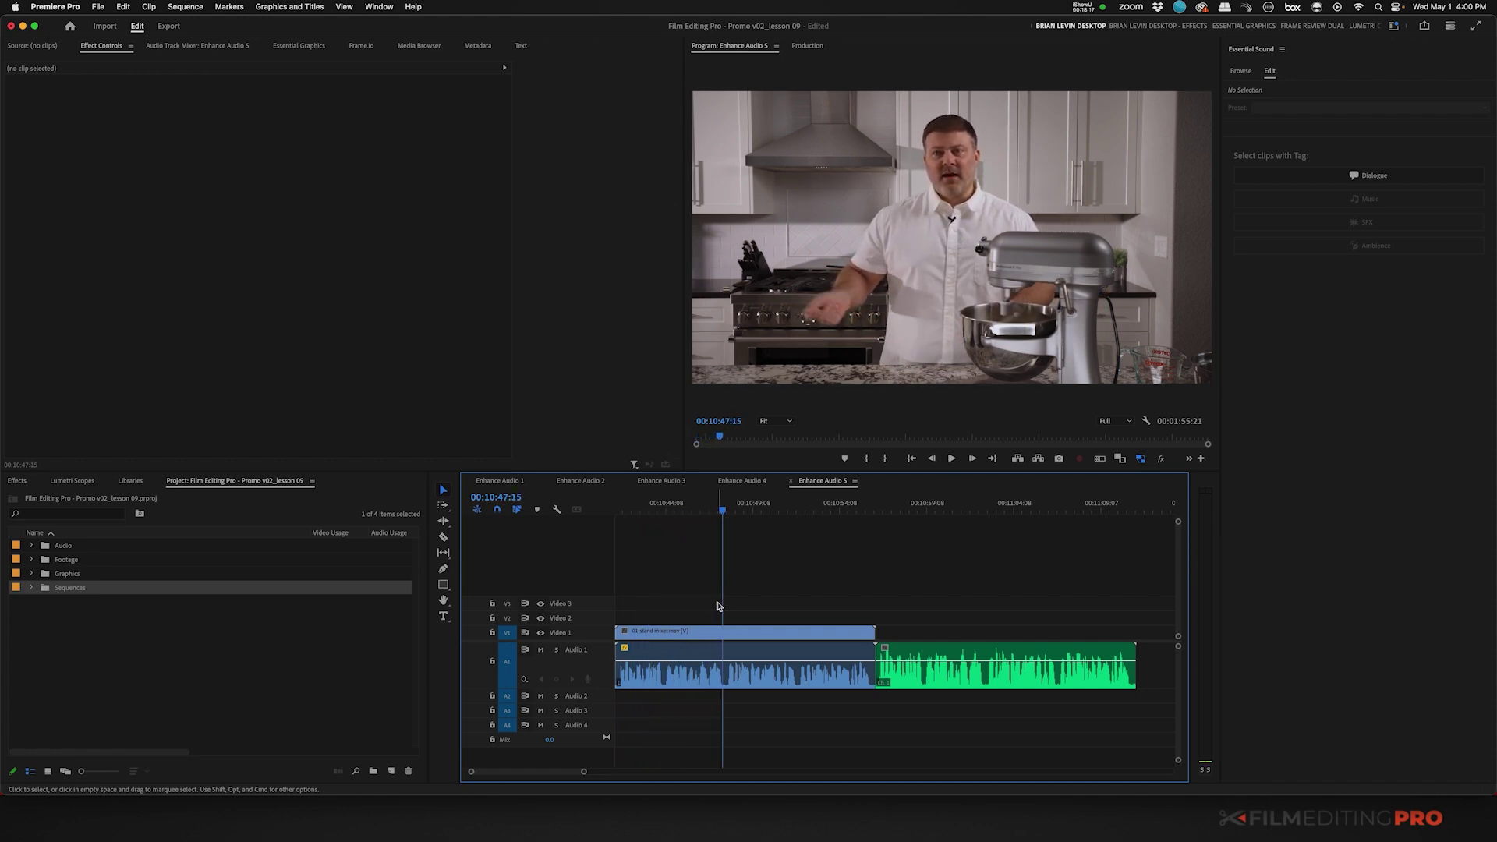
key("Down")
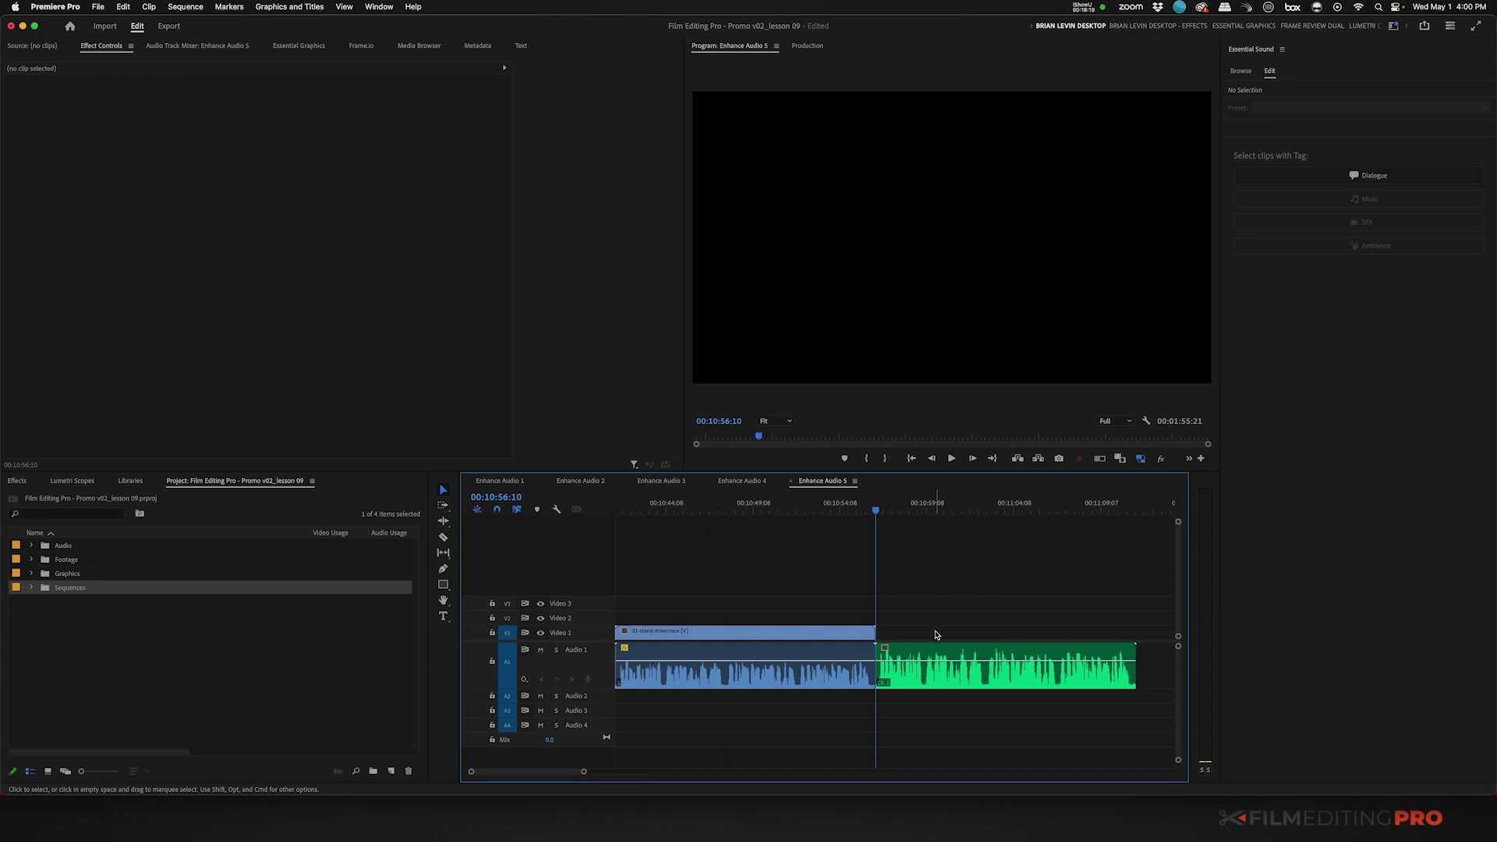
key("space")
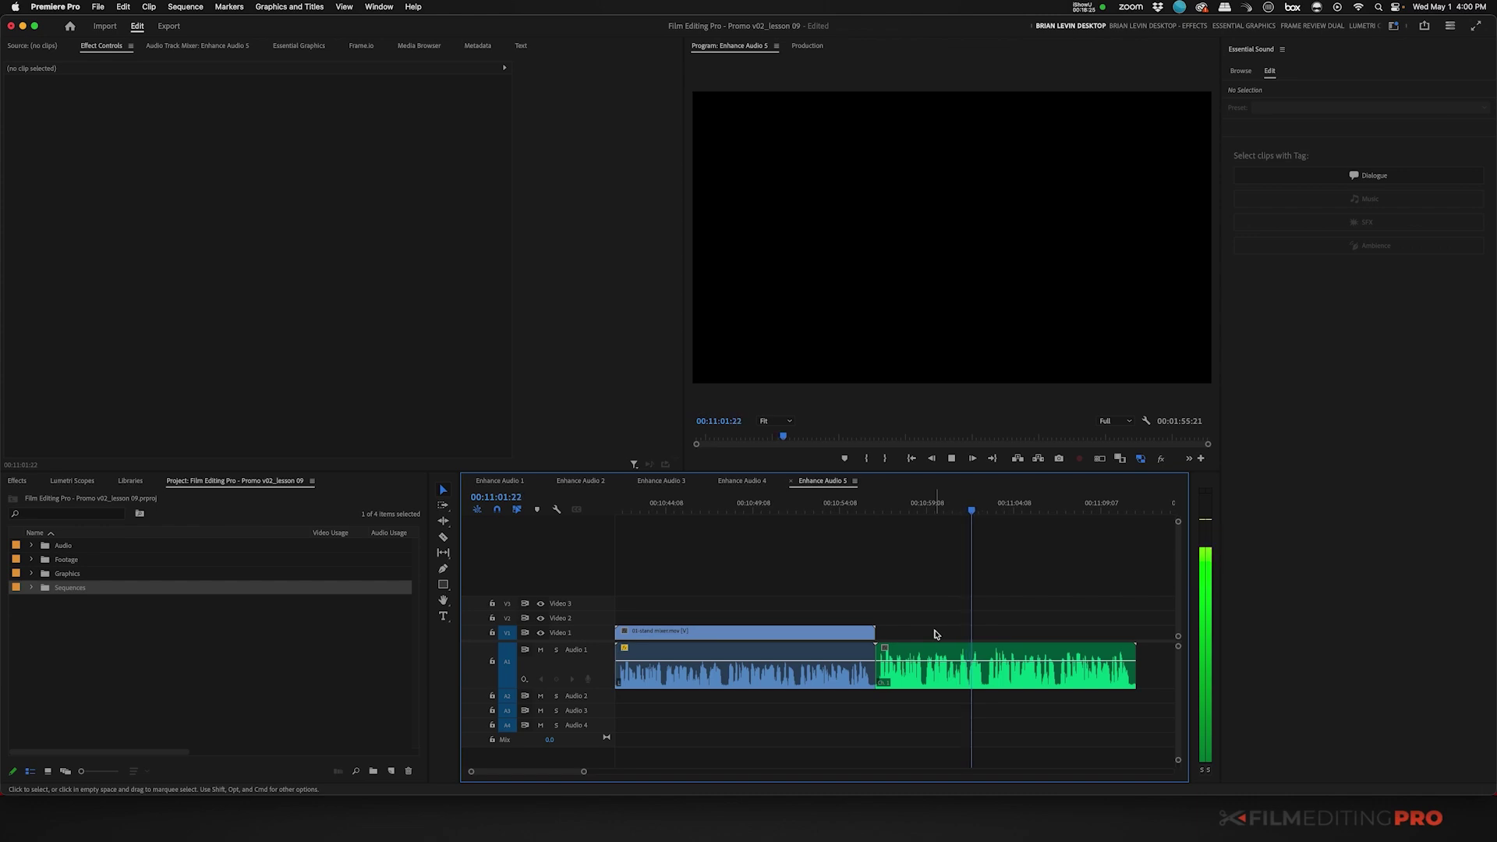
key("space")
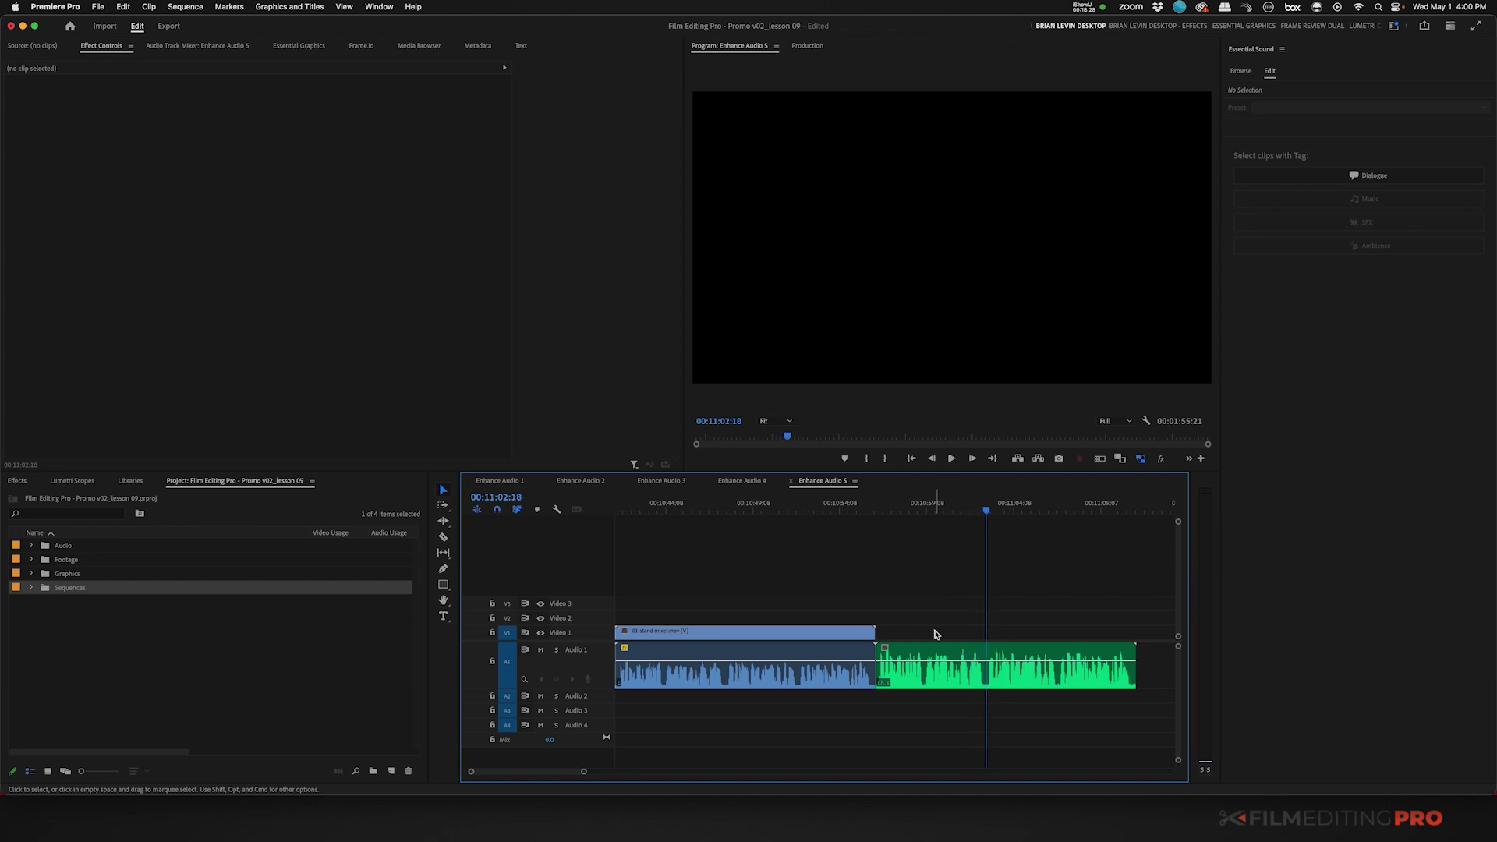